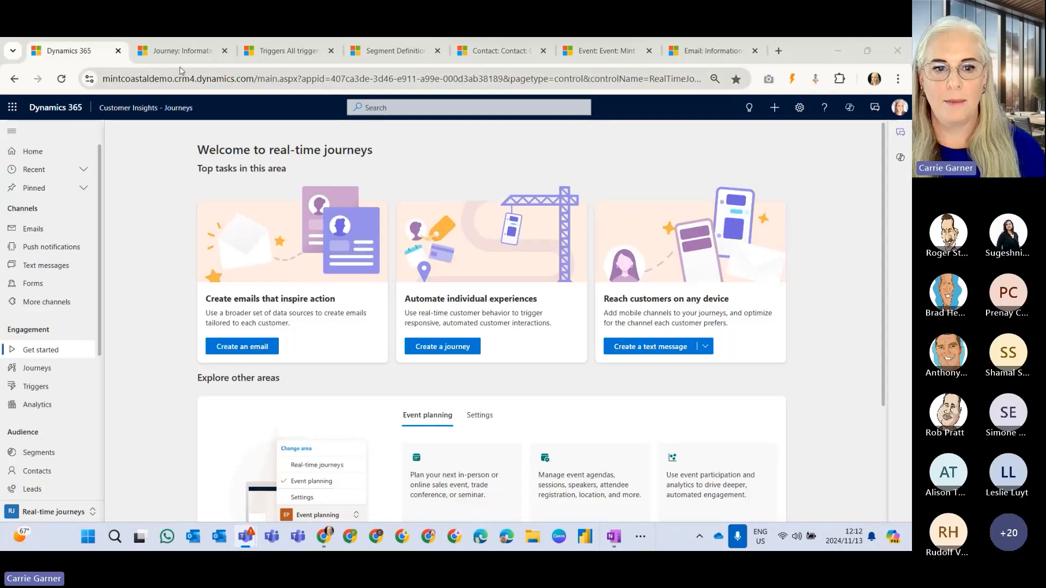
# Switch to the Mint Copilot Webinar Marketing Journey and review its full flow from the journey start to the exit.
pyautogui.click(185, 52)
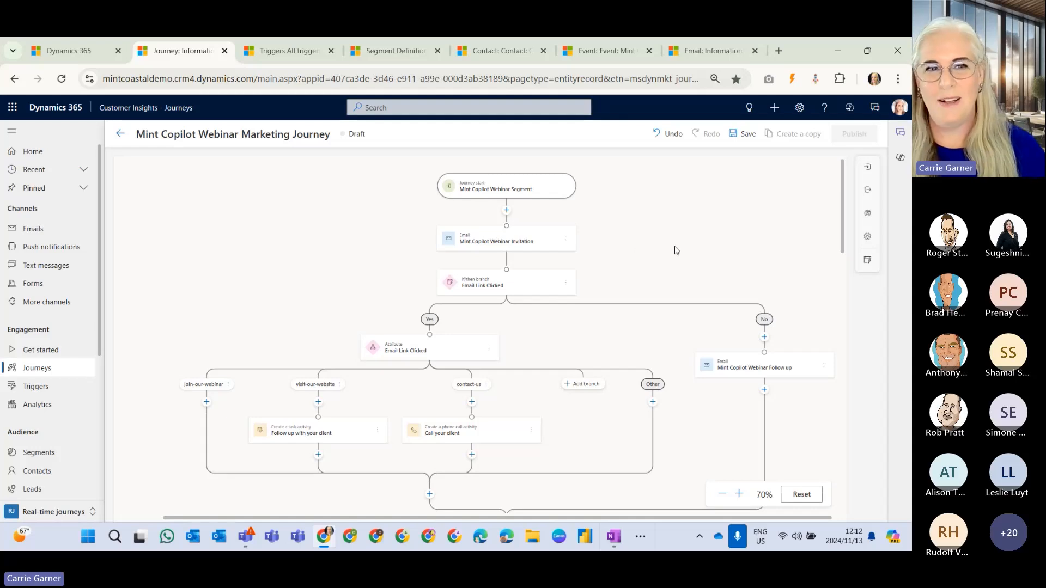
pyautogui.scroll(-1, 675, 250)
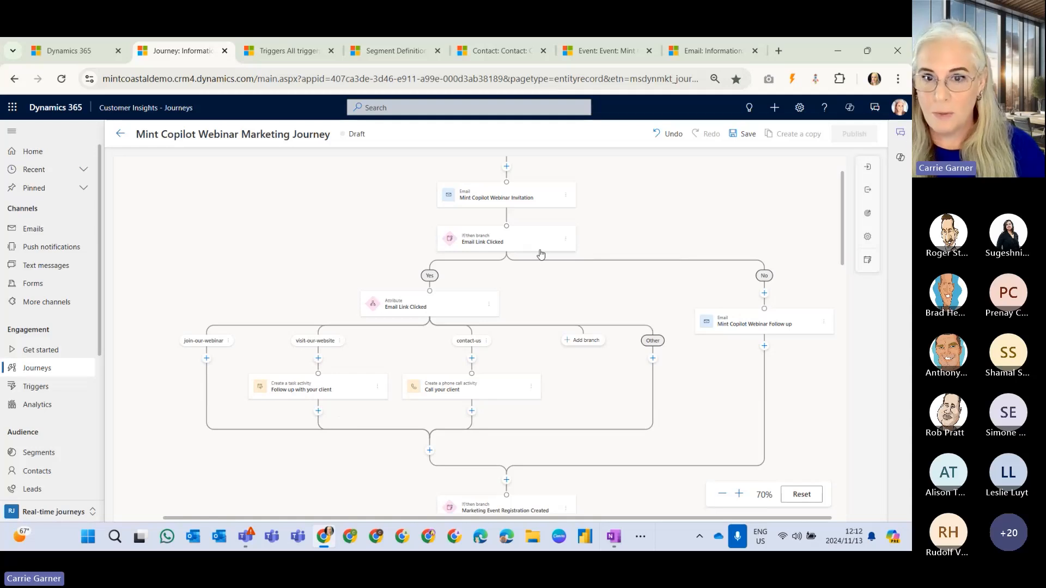
pyautogui.scroll(-2, 672, 247)
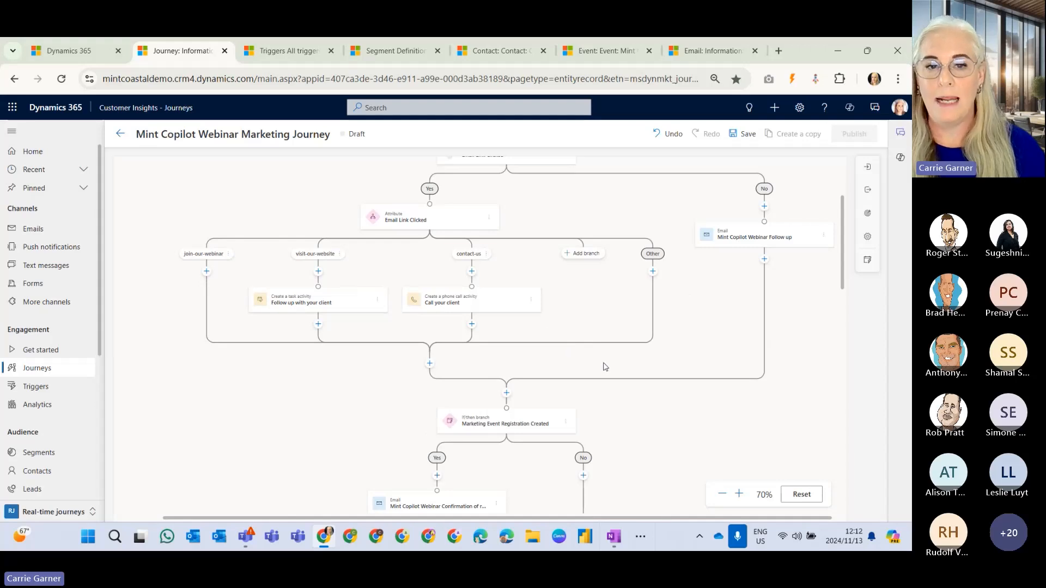
pyautogui.scroll(-5, 614, 373)
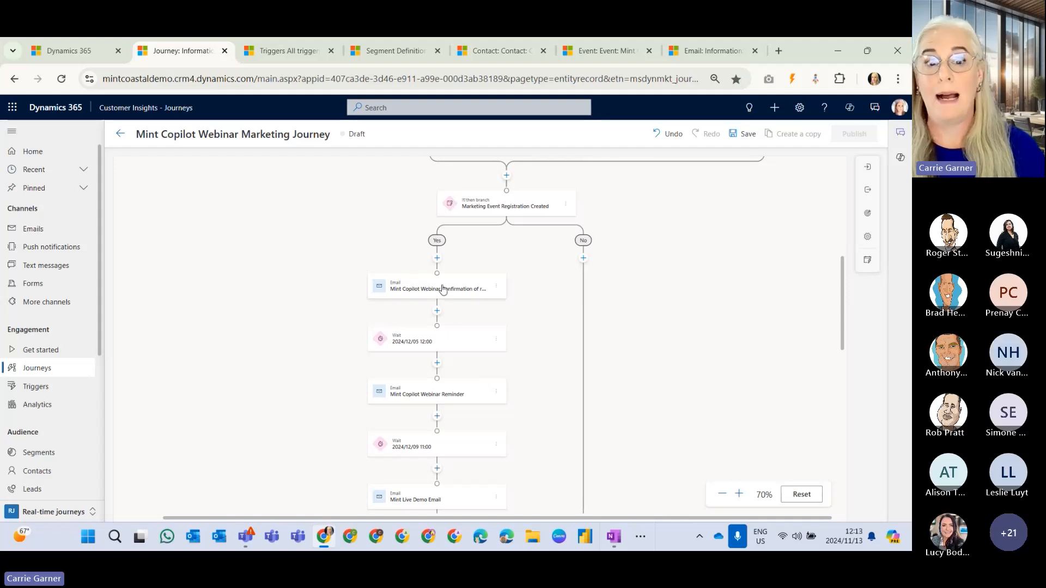
pyautogui.scroll(-3, 592, 344)
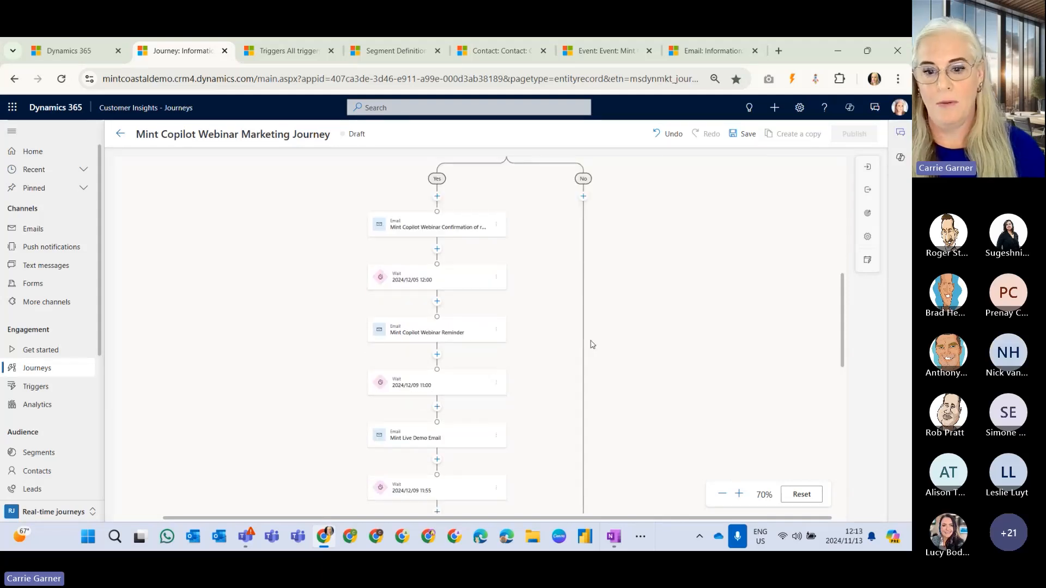
pyautogui.scroll(-2, 593, 344)
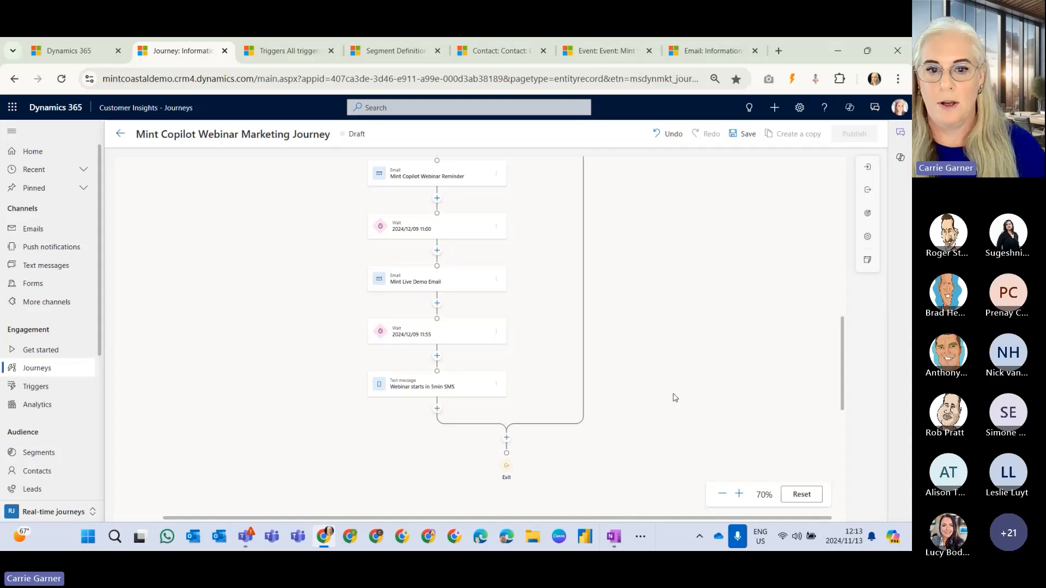
pyautogui.scroll(4, 674, 397)
pyautogui.scroll(10, 674, 396)
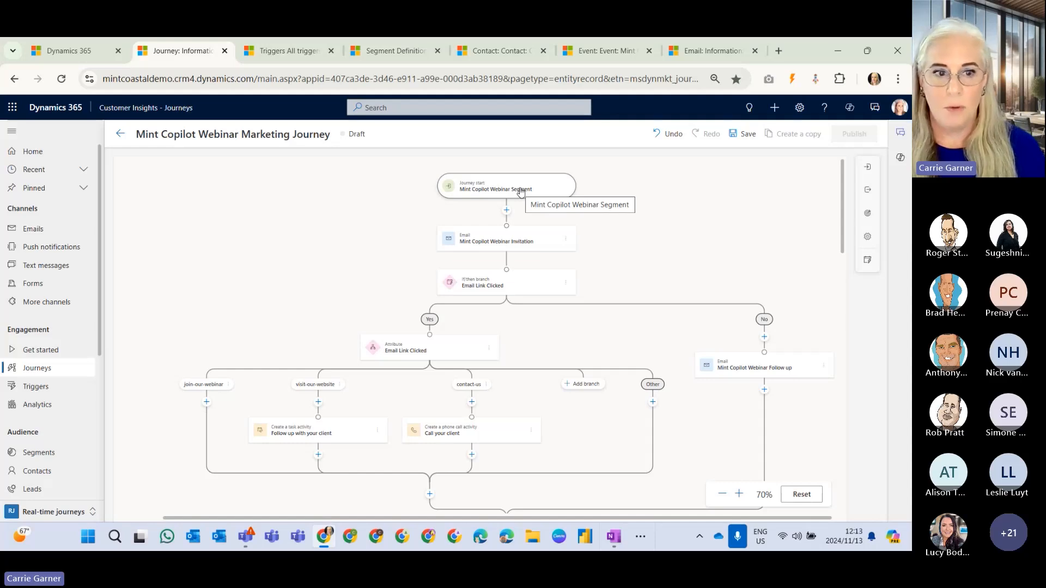
# Inspect the journey start's entry settings and check the list of all available triggers.
pyautogui.click(521, 190)
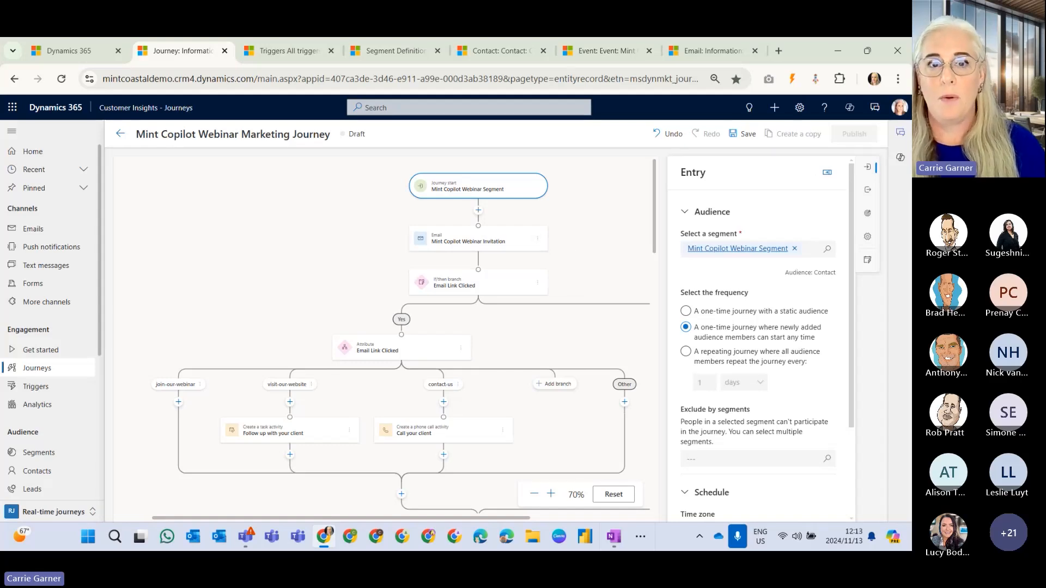
pyautogui.click(293, 52)
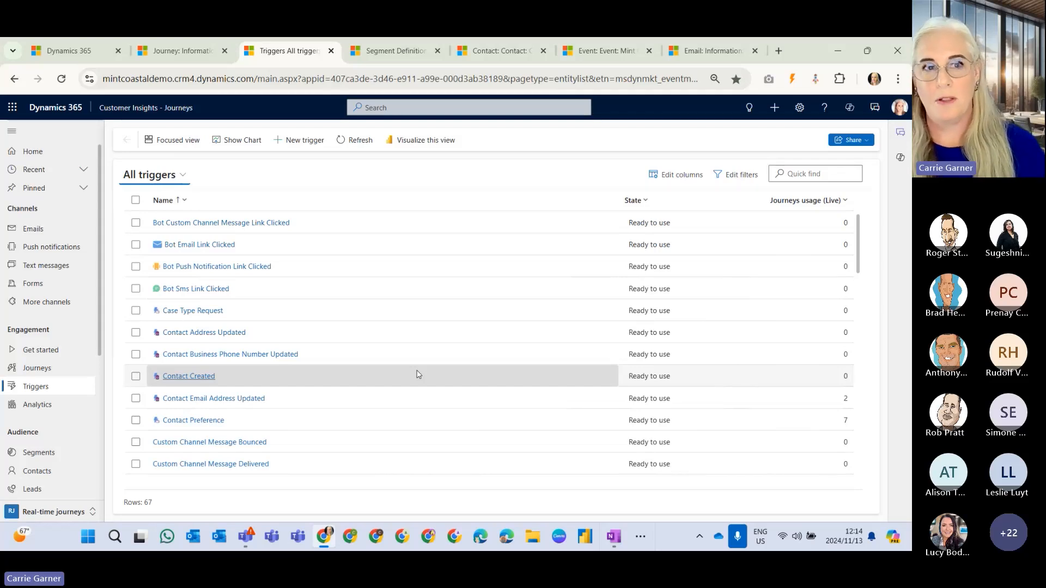
pyautogui.click(193, 56)
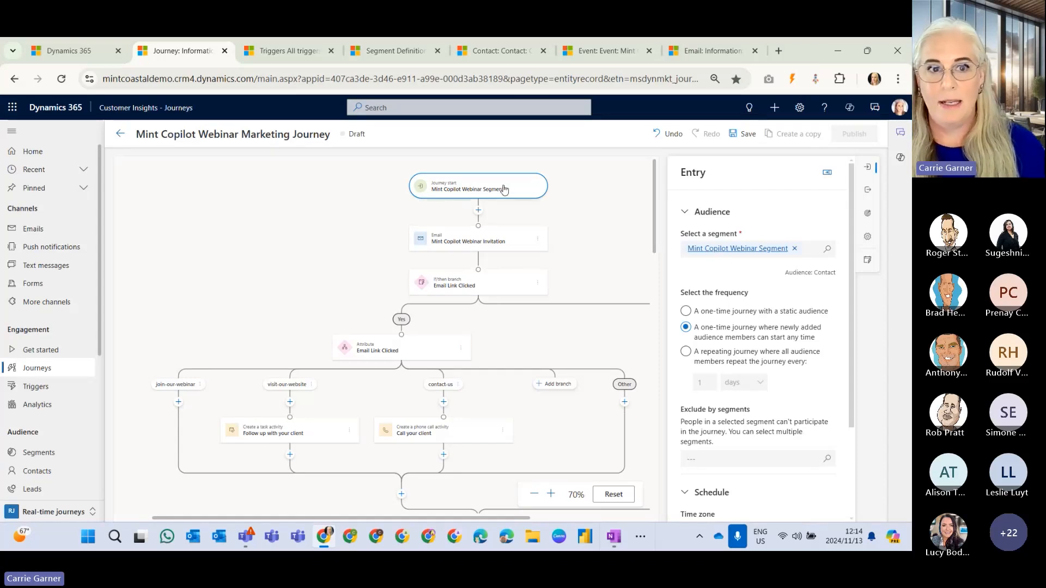
# Open the Mint Copilot Webinar Segment from the entry settings and examine its definition, size chart and member list.
pyautogui.click(765, 253)
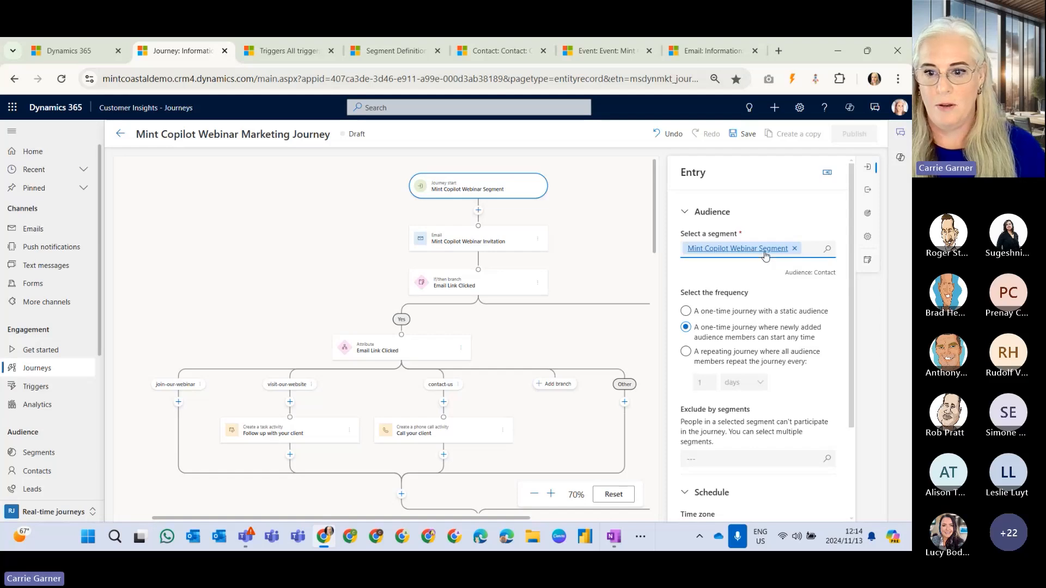
pyautogui.click(765, 253)
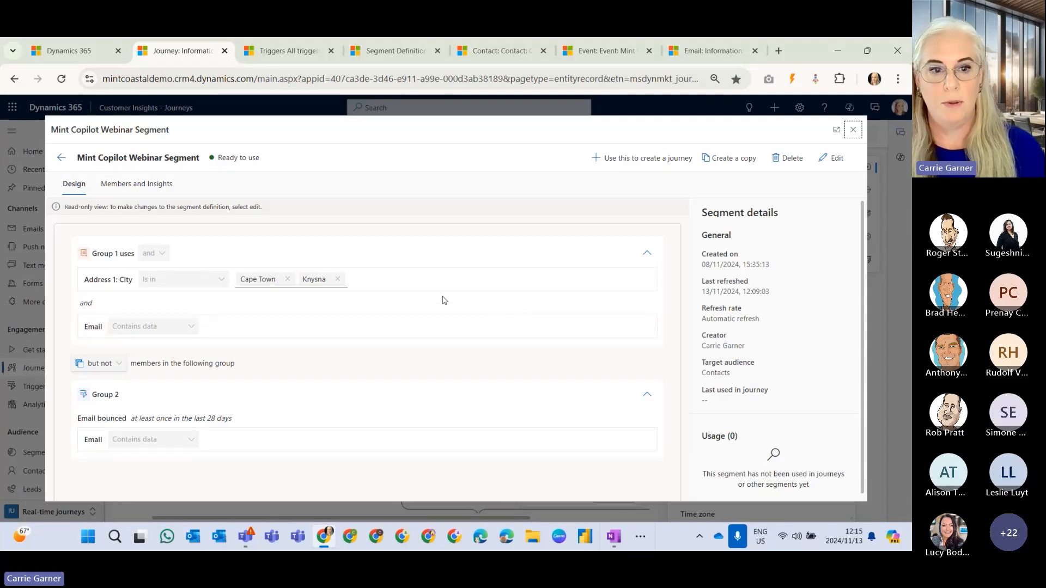
pyautogui.click(160, 189)
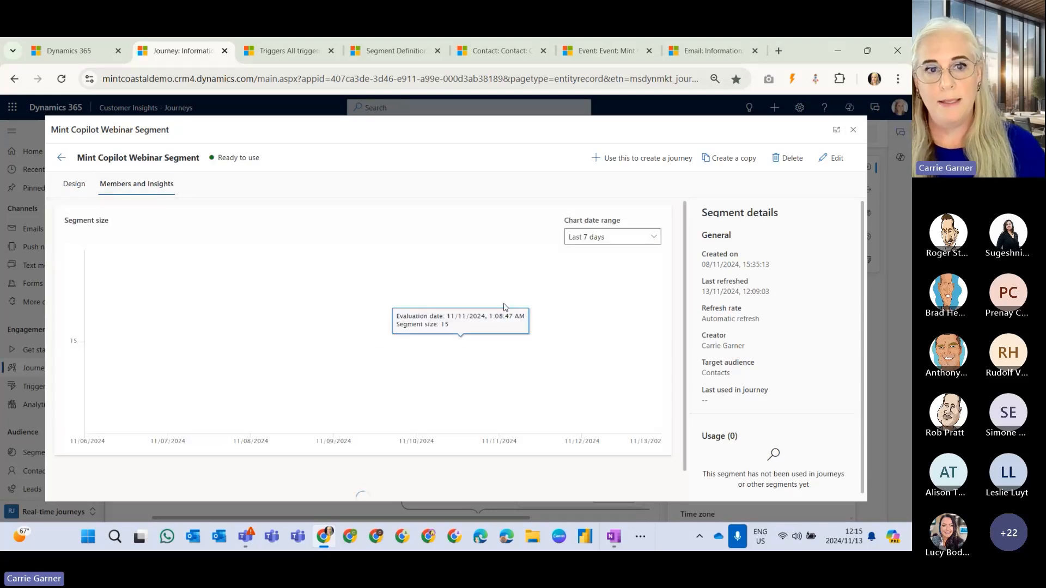
pyautogui.scroll(-3, 501, 286)
pyautogui.scroll(-4, 500, 286)
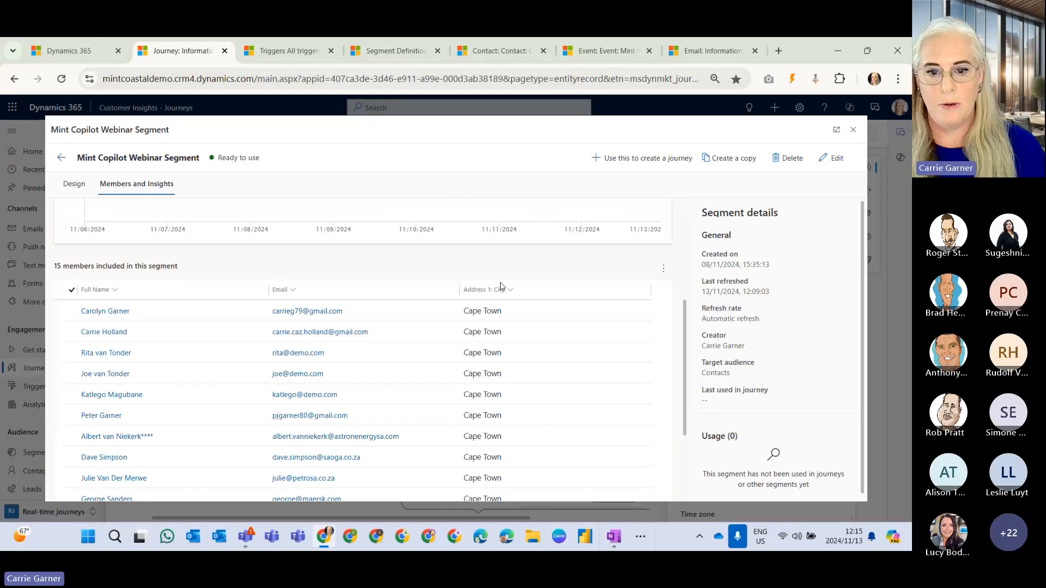
pyautogui.scroll(2, 504, 289)
pyautogui.scroll(1, 503, 289)
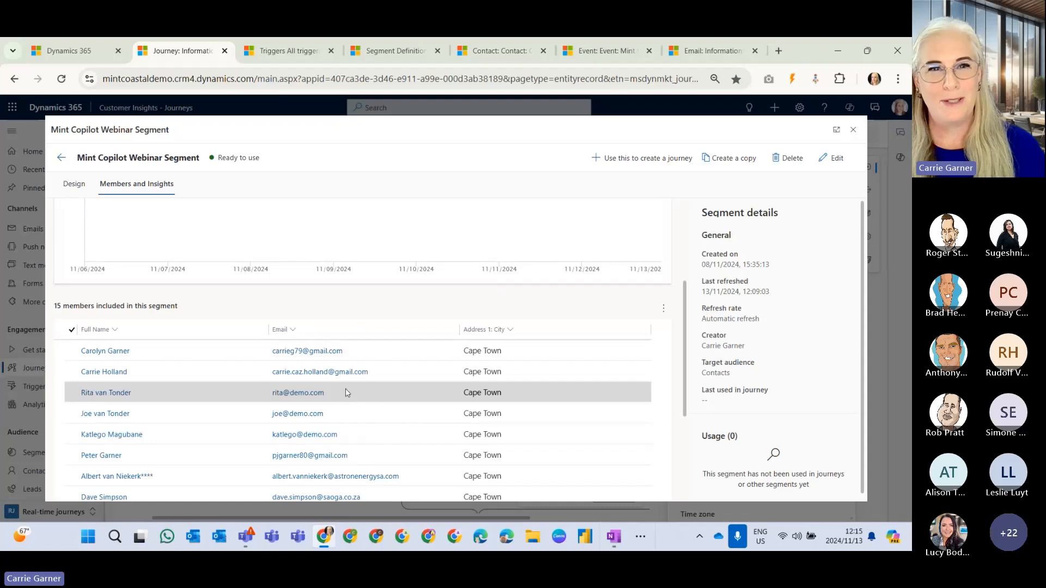
pyautogui.scroll(4, 544, 434)
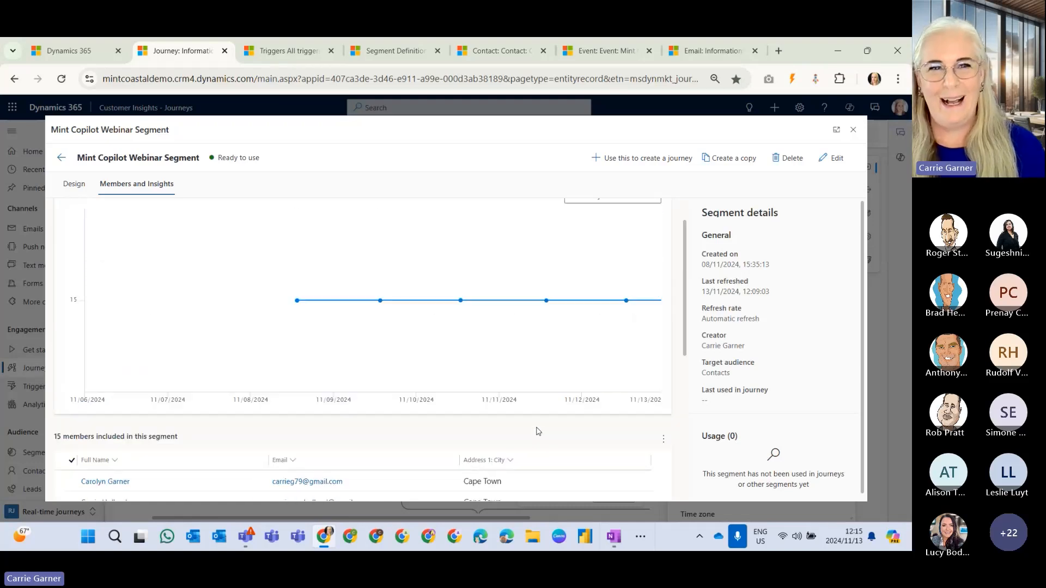
pyautogui.scroll(1, 536, 432)
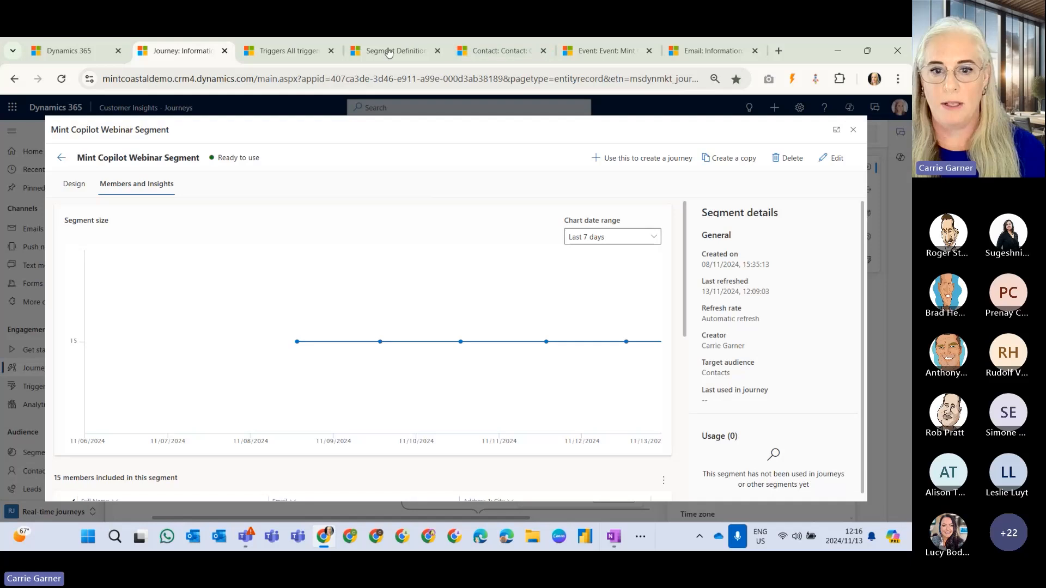
# Open the contact record of the first listed segment member in a new browser tab.
pyautogui.scroll(-4, 451, 411)
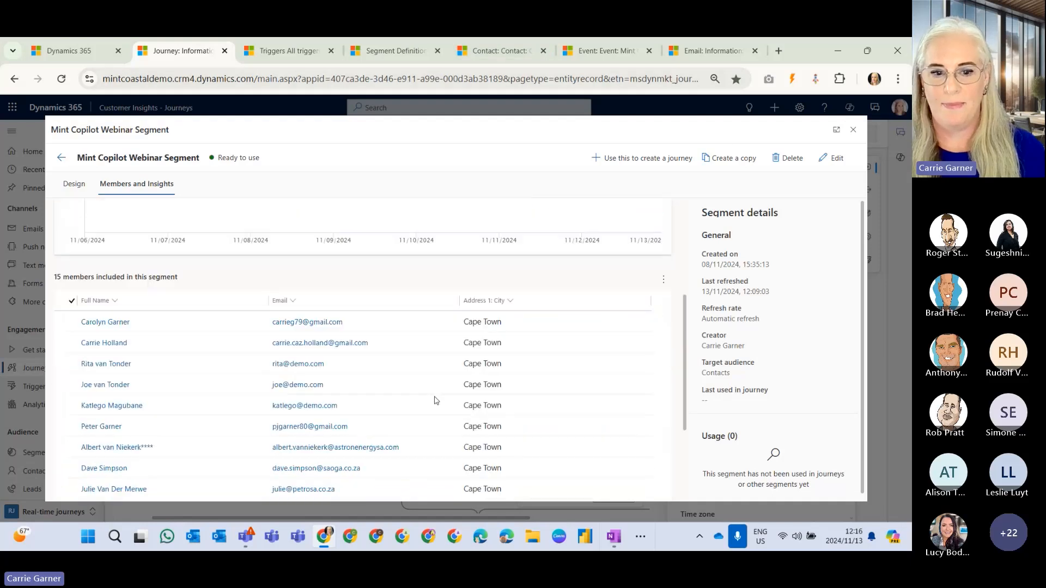
pyautogui.rightClick(126, 308)
pyautogui.click(158, 320)
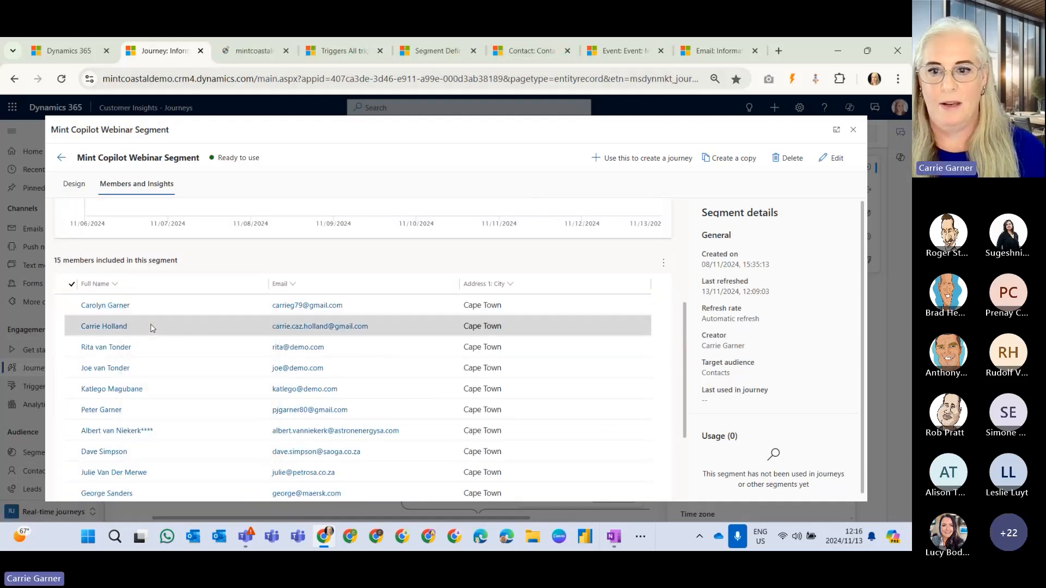
pyautogui.click(251, 54)
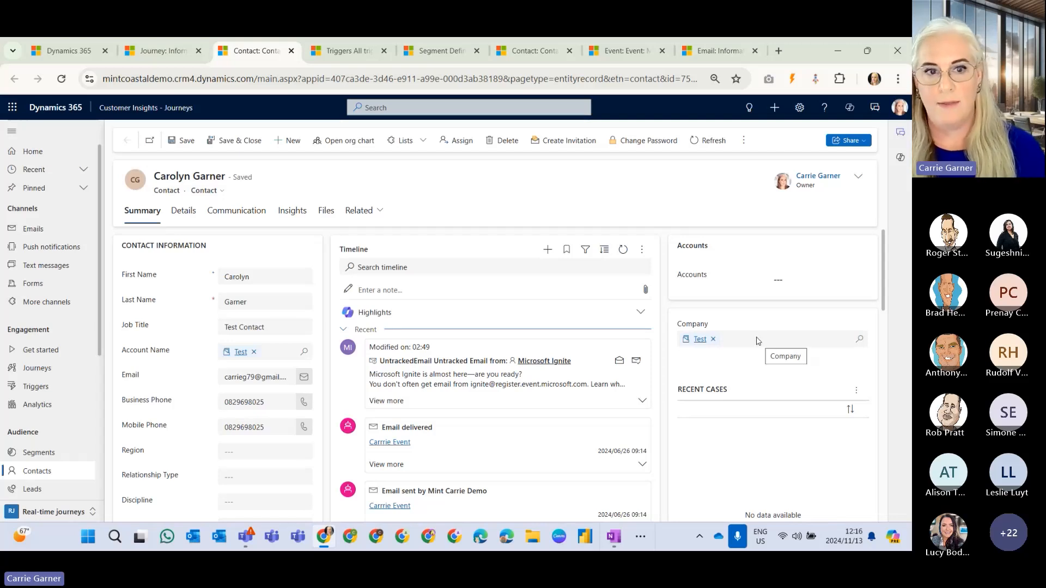
# Review the contact's timeline, communication preferences and engagement insights.
pyautogui.scroll(-2, 523, 436)
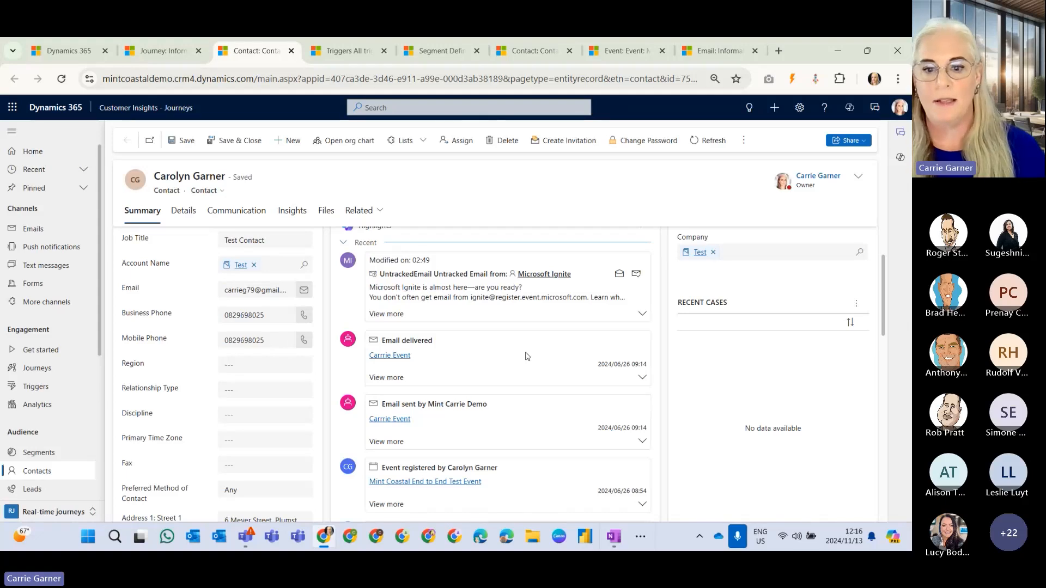
pyautogui.scroll(-3, 527, 356)
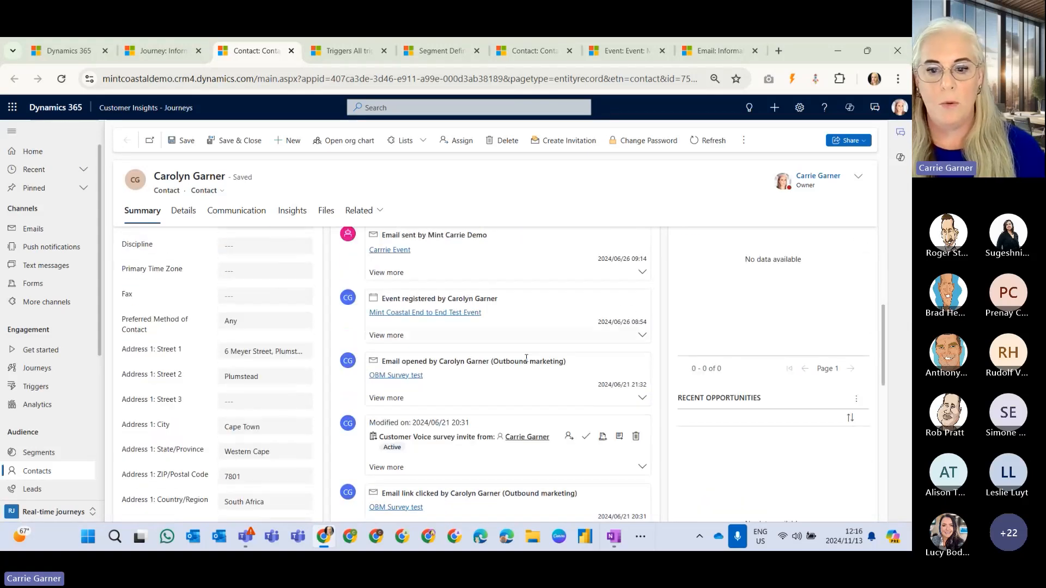
pyautogui.scroll(5, 526, 358)
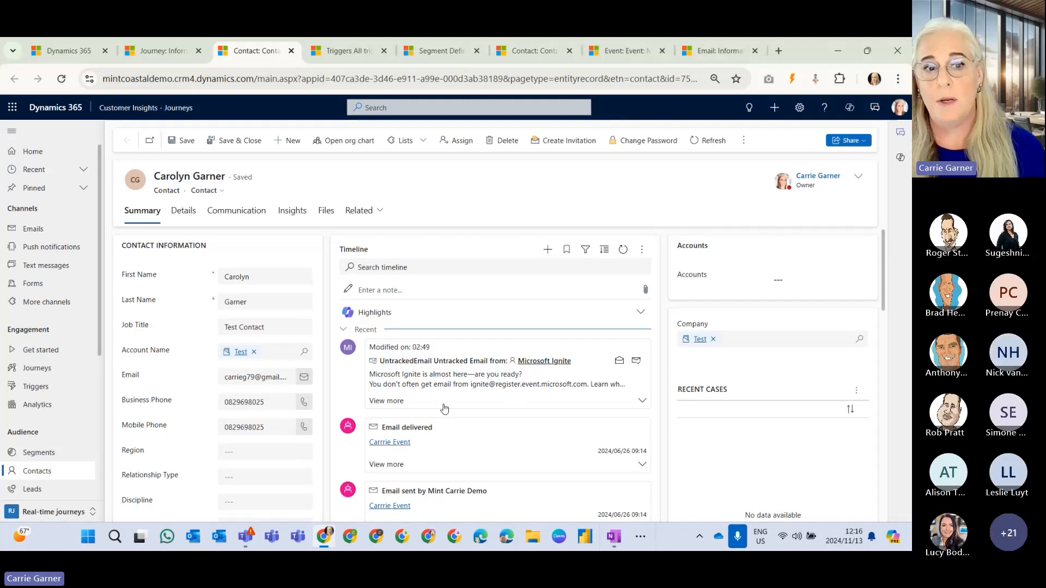
pyautogui.click(248, 214)
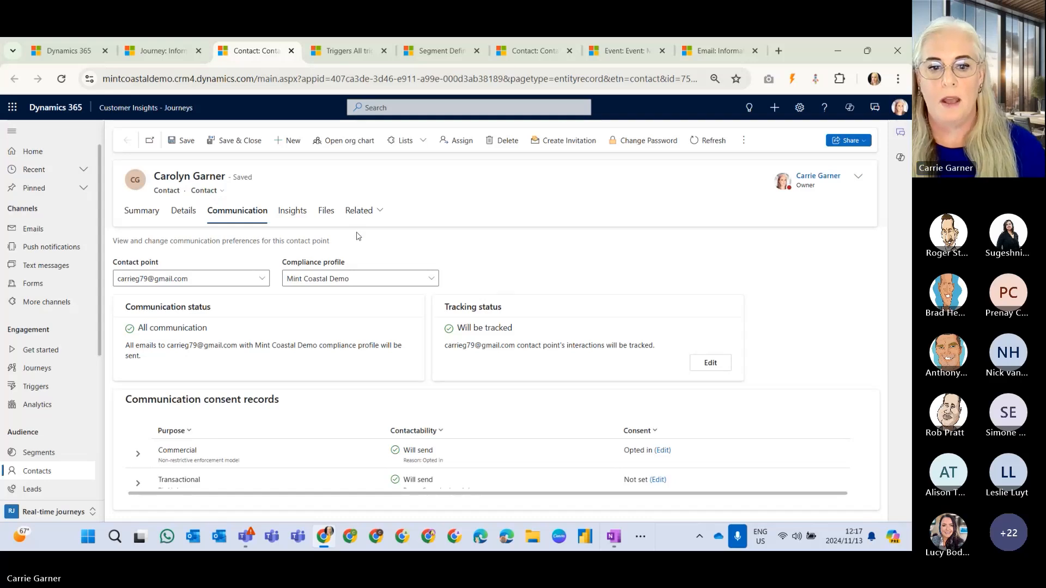
pyautogui.click(298, 218)
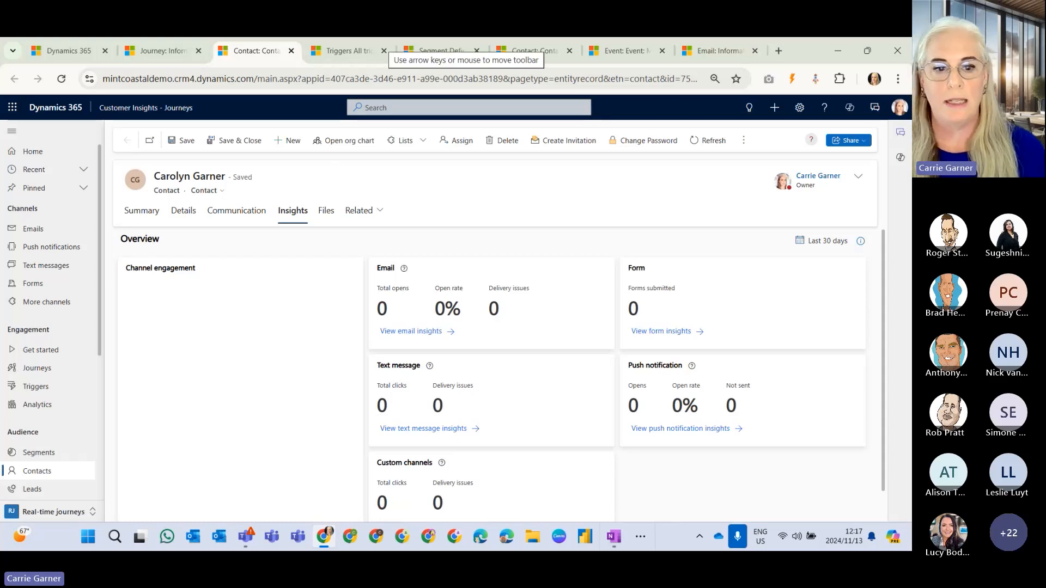
# Return to the journey, close the segment view and examine the frequency and schedule in the entry settings.
pyautogui.click(164, 51)
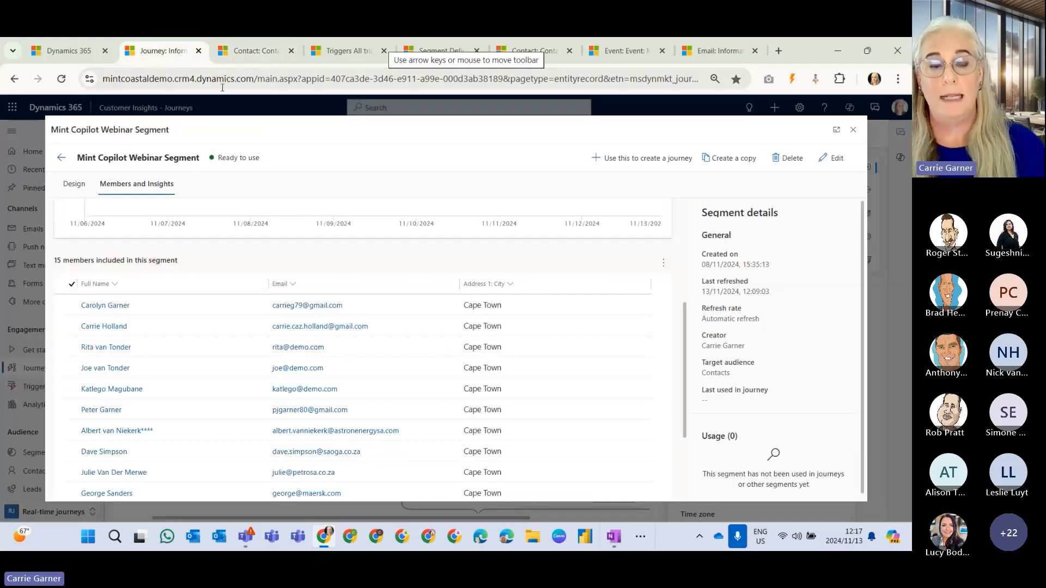
pyautogui.click(853, 129)
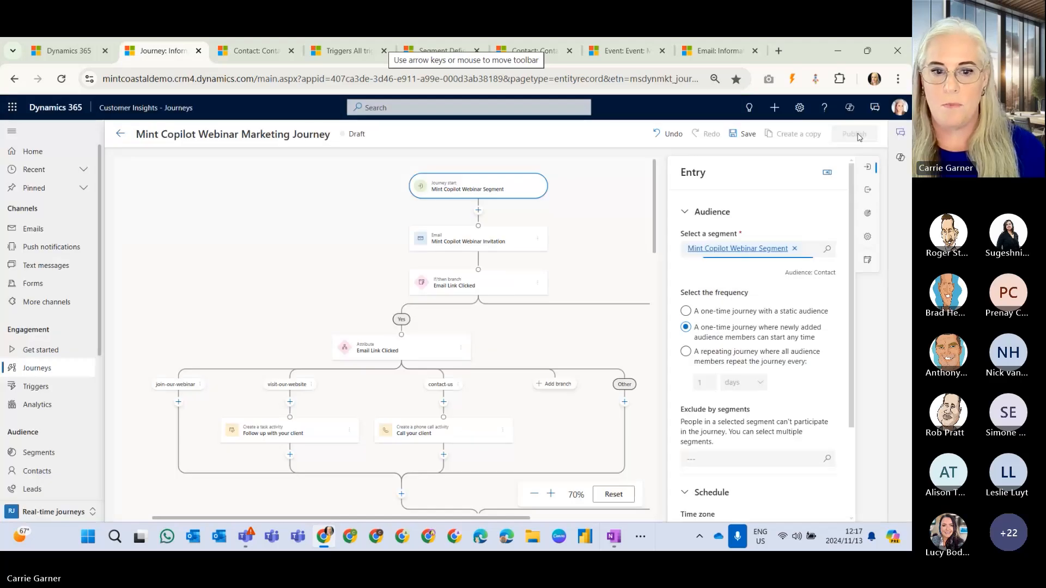
pyautogui.click(827, 172)
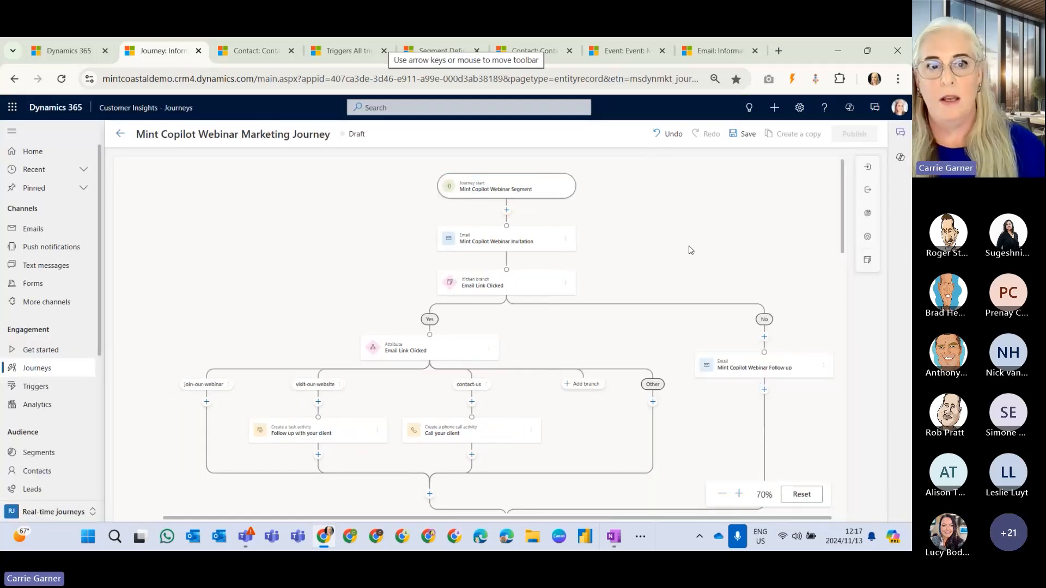
pyautogui.click(535, 194)
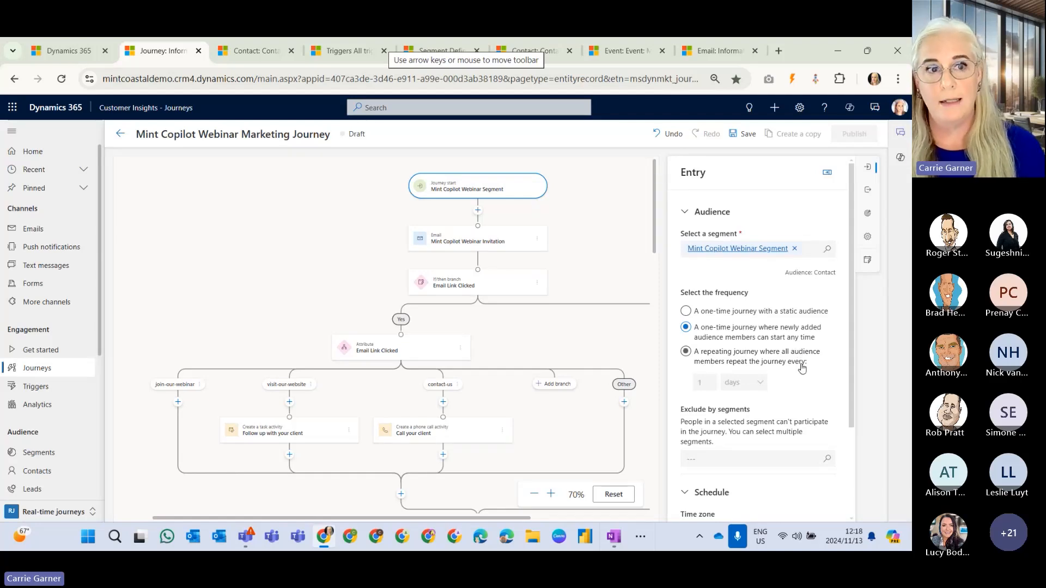
pyautogui.scroll(-3, 802, 369)
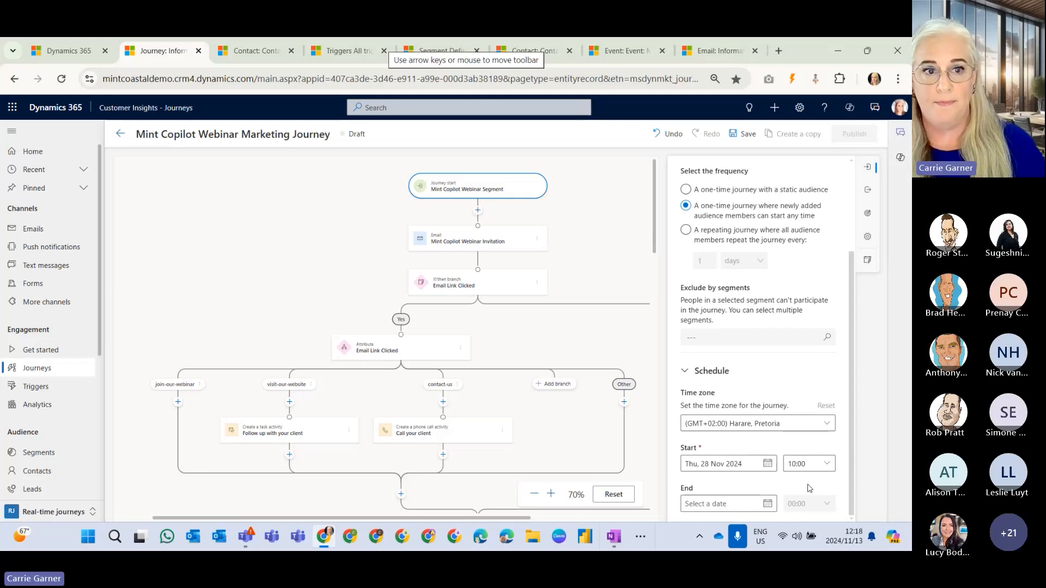
# Examine the journey's default and alternate exit settings and its frequency cap options.
pyautogui.click(869, 191)
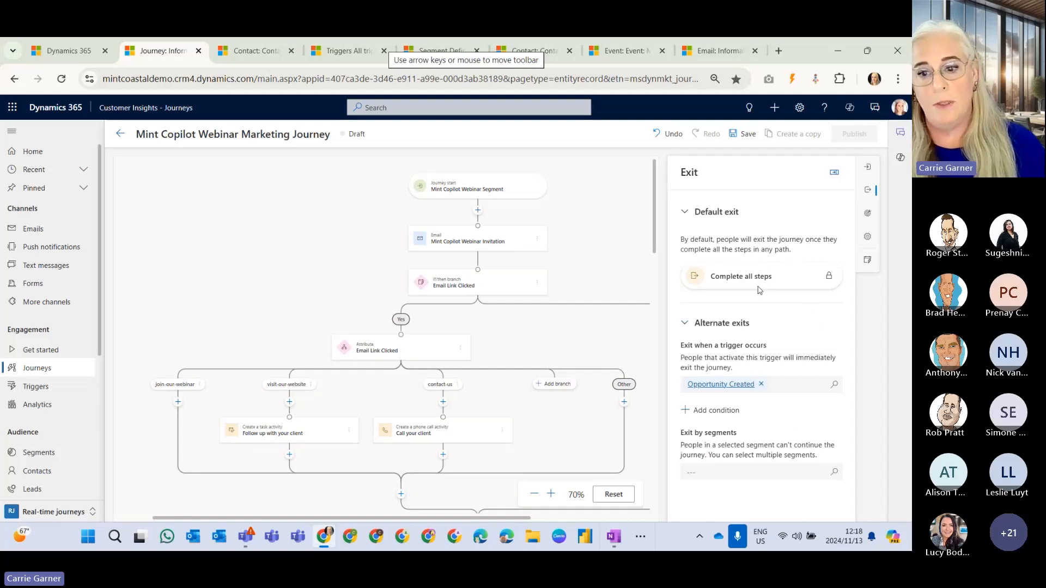
pyautogui.scroll(-10, 497, 279)
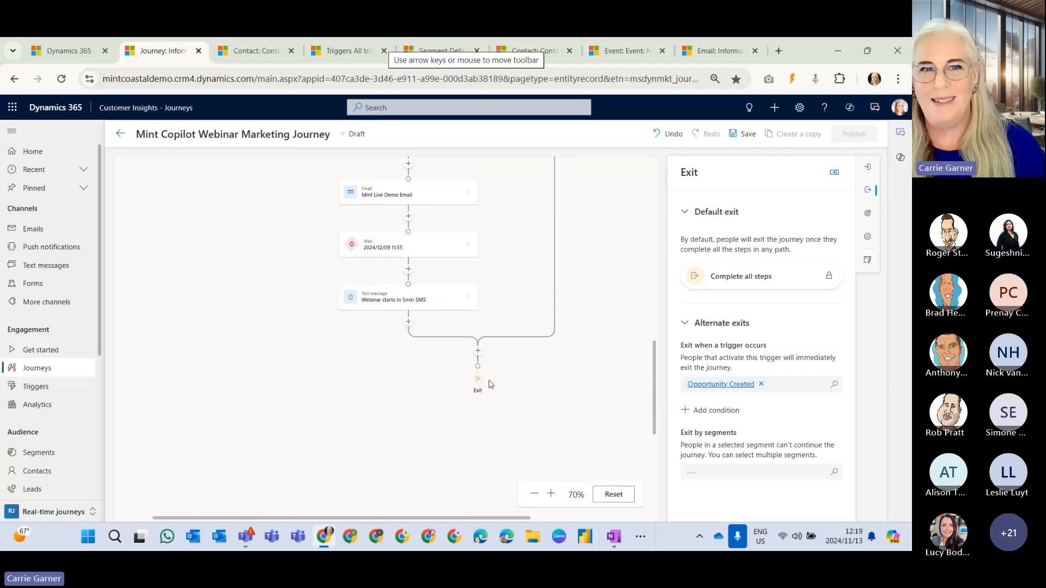
pyautogui.scroll(10, 518, 363)
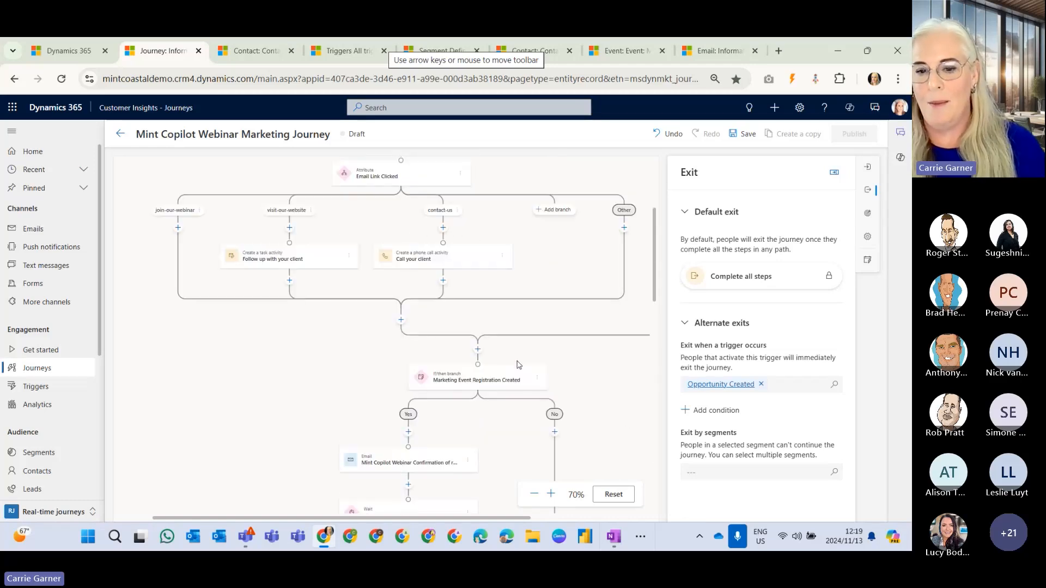
pyautogui.scroll(3, 518, 364)
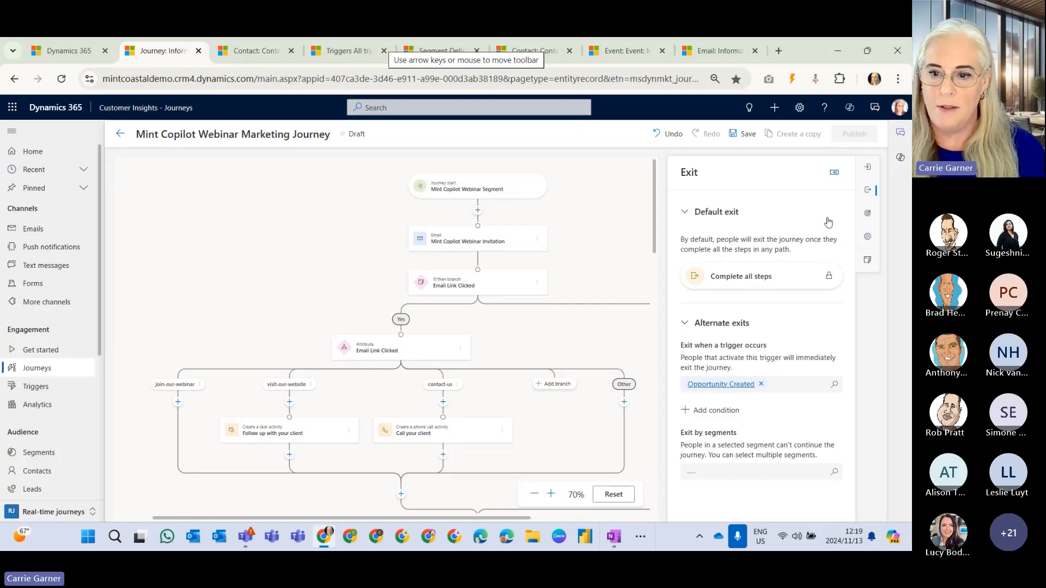
pyautogui.click(868, 238)
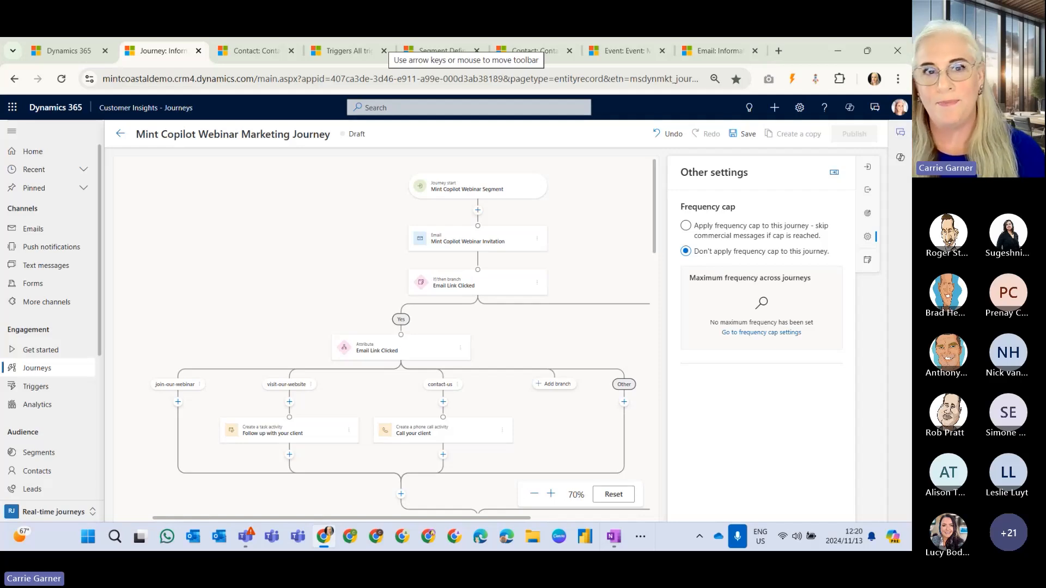
# Set the journey goal to Engage customers, met when the Marketing Event Registration Created trigger occurs.
pyautogui.click(868, 216)
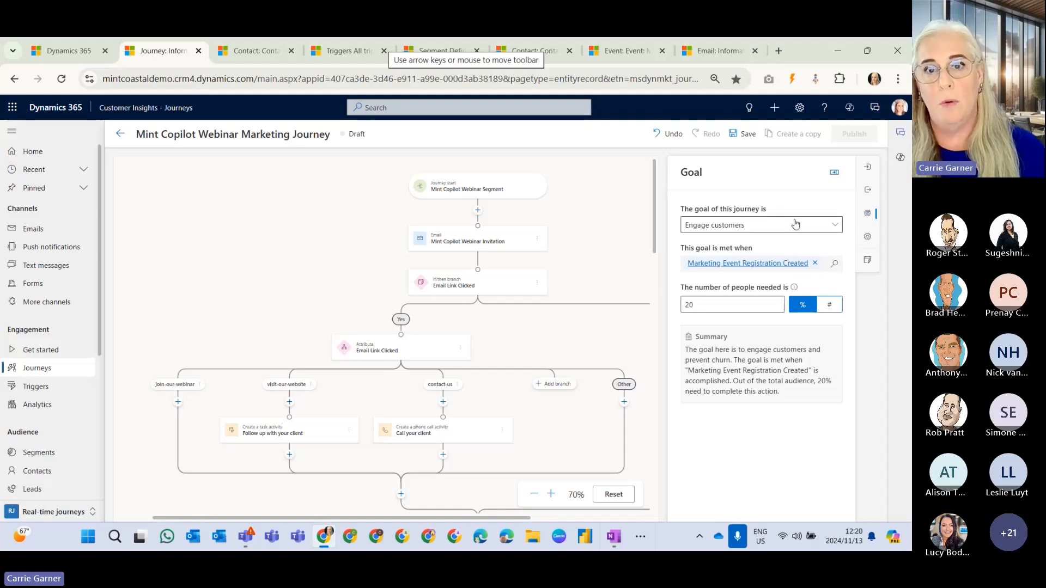
pyautogui.click(744, 225)
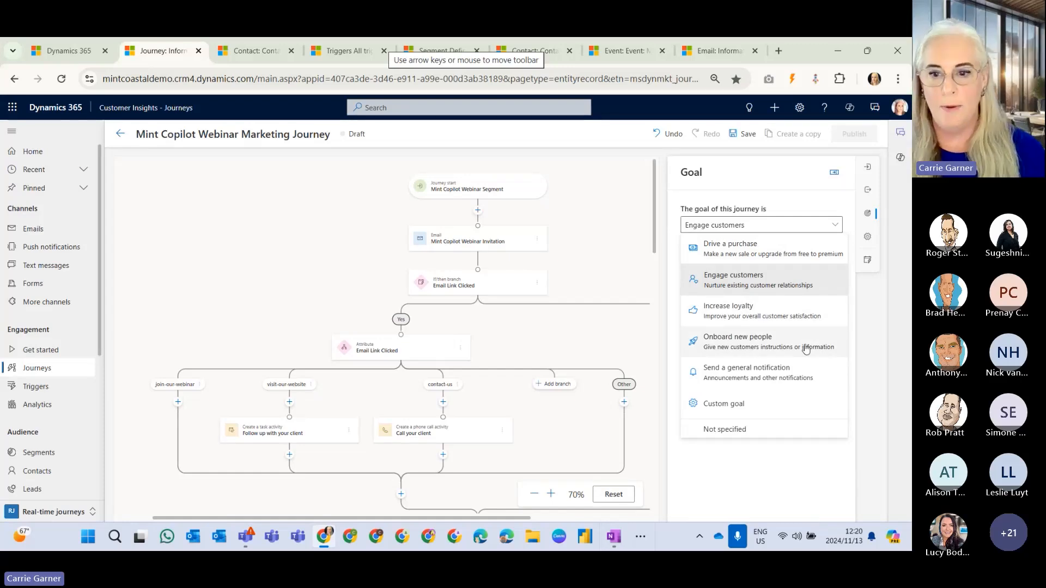
pyautogui.click(757, 280)
pyautogui.click(798, 264)
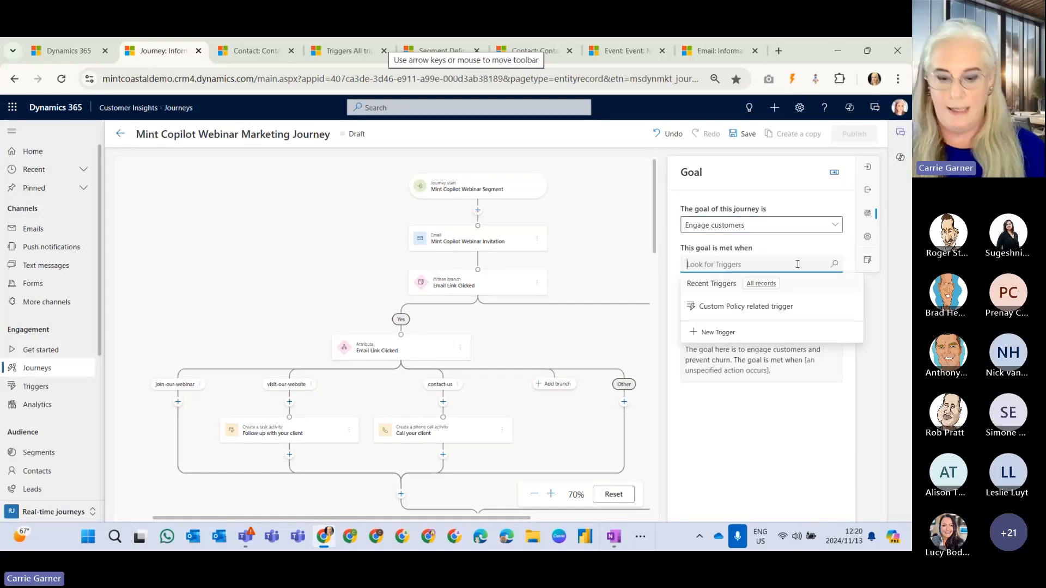
pyautogui.write('marke')
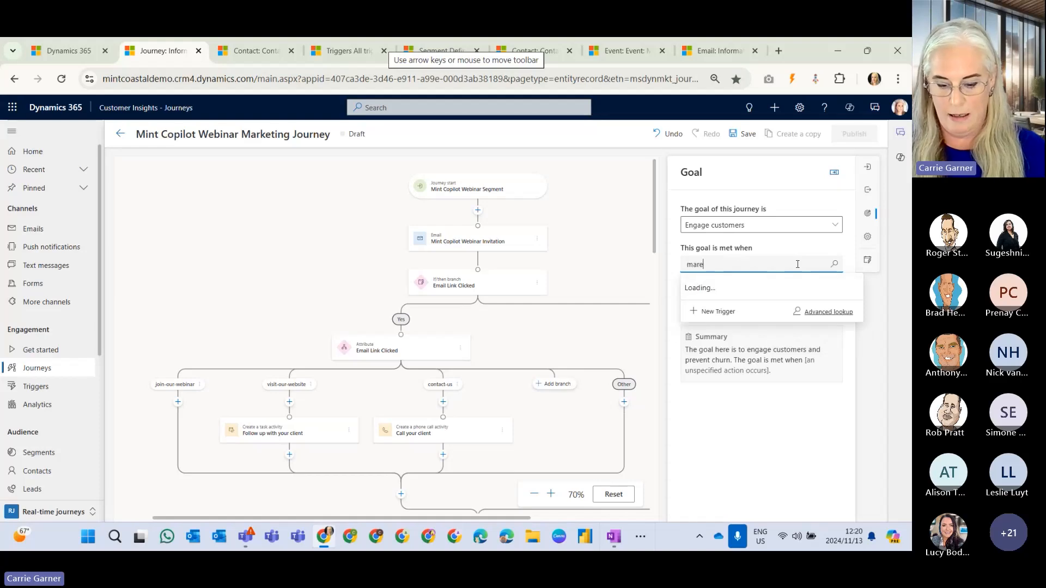
pyautogui.write('ting event')
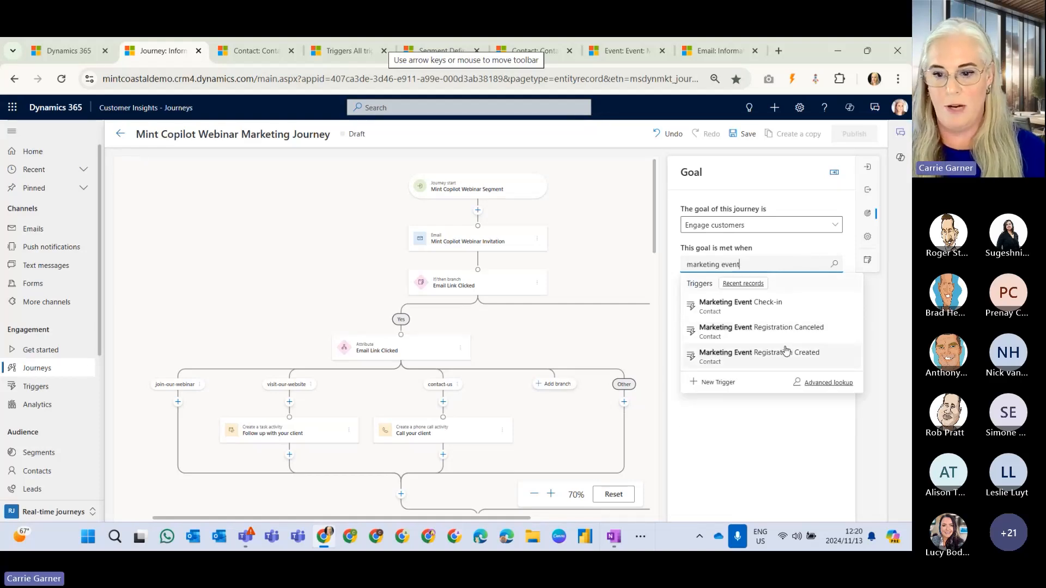
pyautogui.click(786, 355)
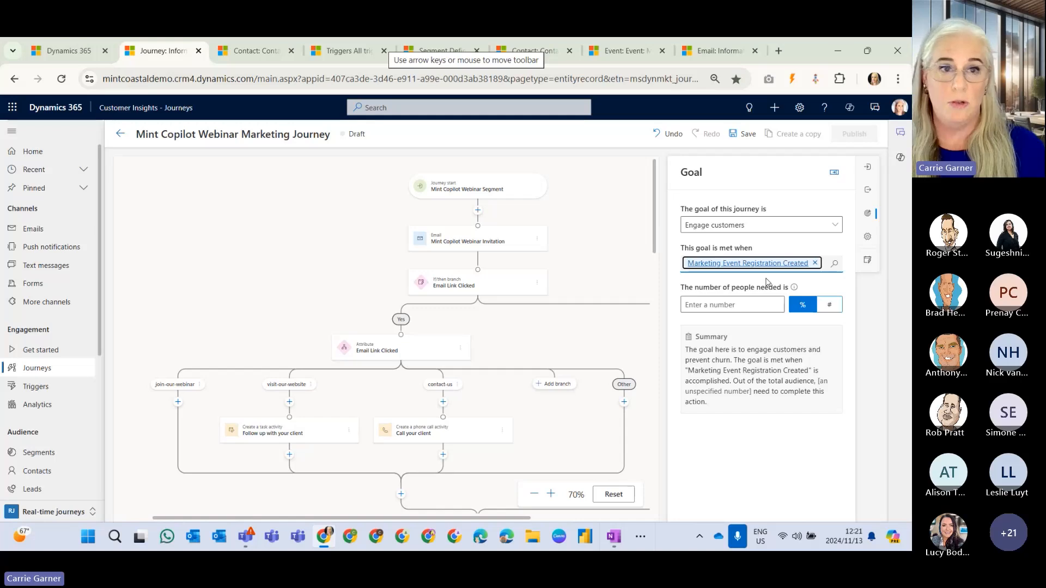
# Set the number of people needed to meet the goal to 20 percent and close the goal settings.
pyautogui.click(768, 304)
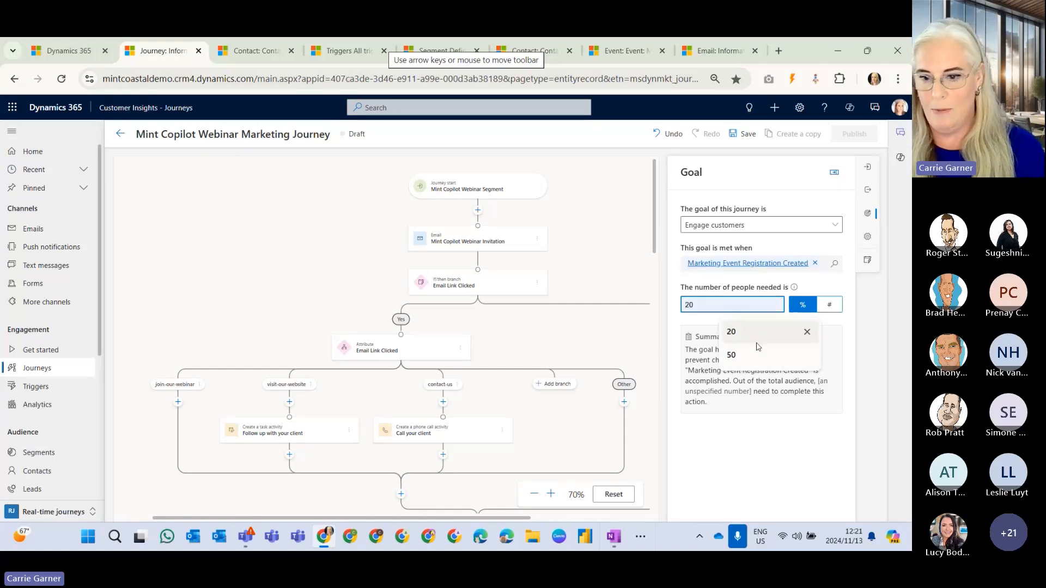
pyautogui.click(760, 330)
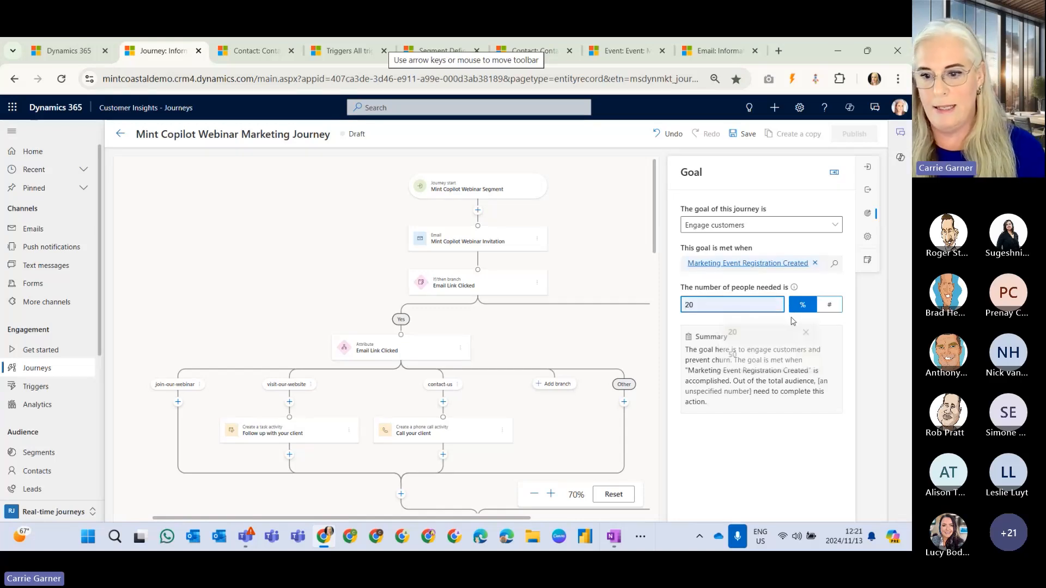
pyautogui.click(808, 469)
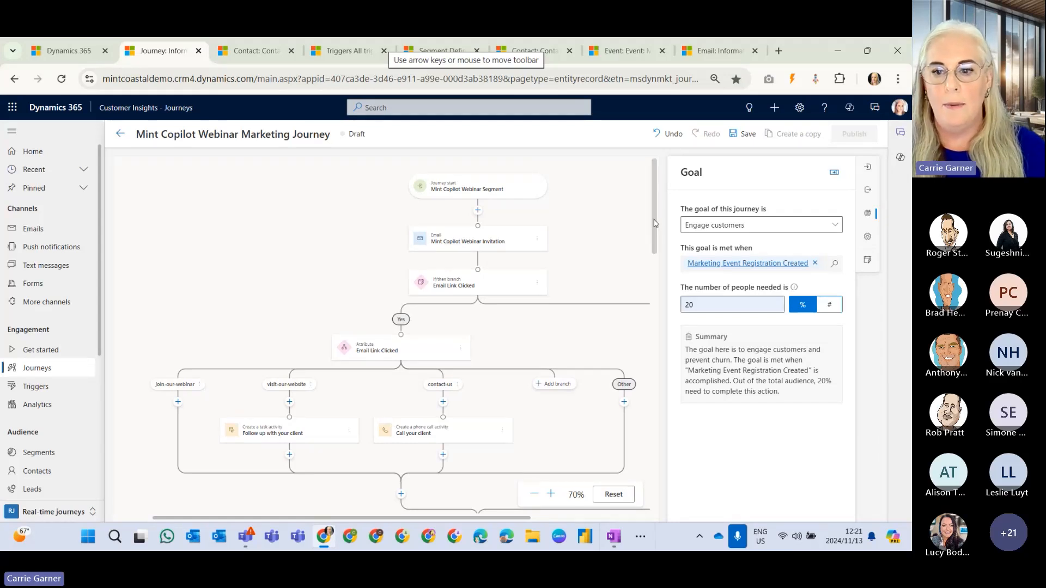
pyautogui.click(833, 175)
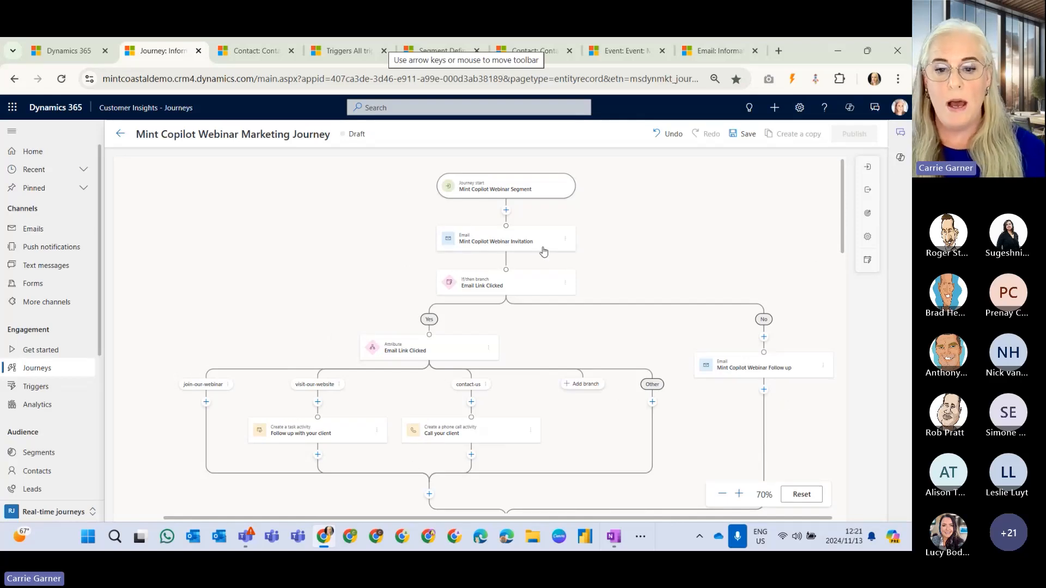
# Review the actions available to add before the invitation email, including messages, conditions, activities and connectors, without adding one.
pyautogui.click(506, 210)
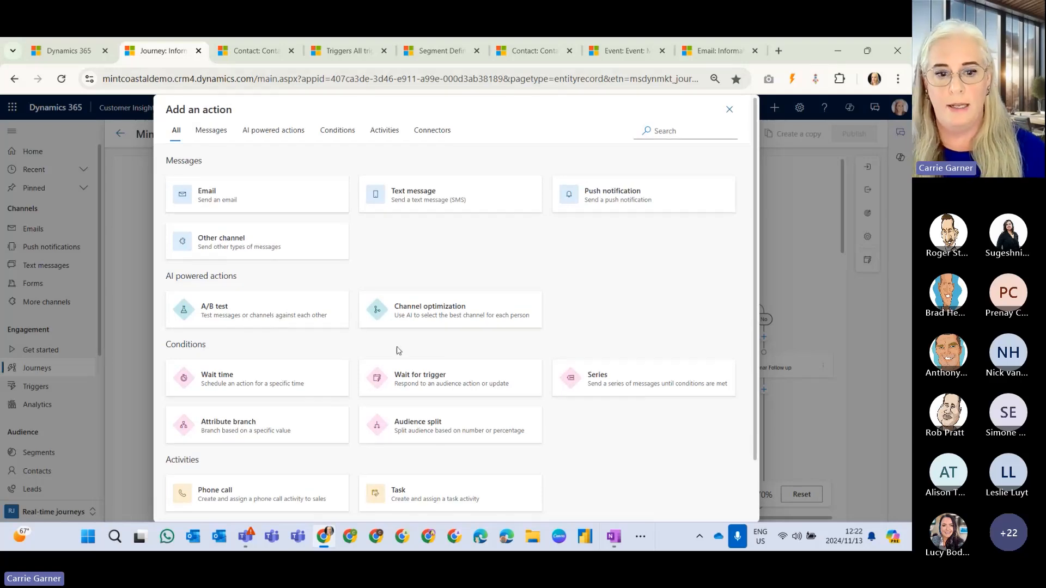
pyautogui.scroll(-1, 354, 350)
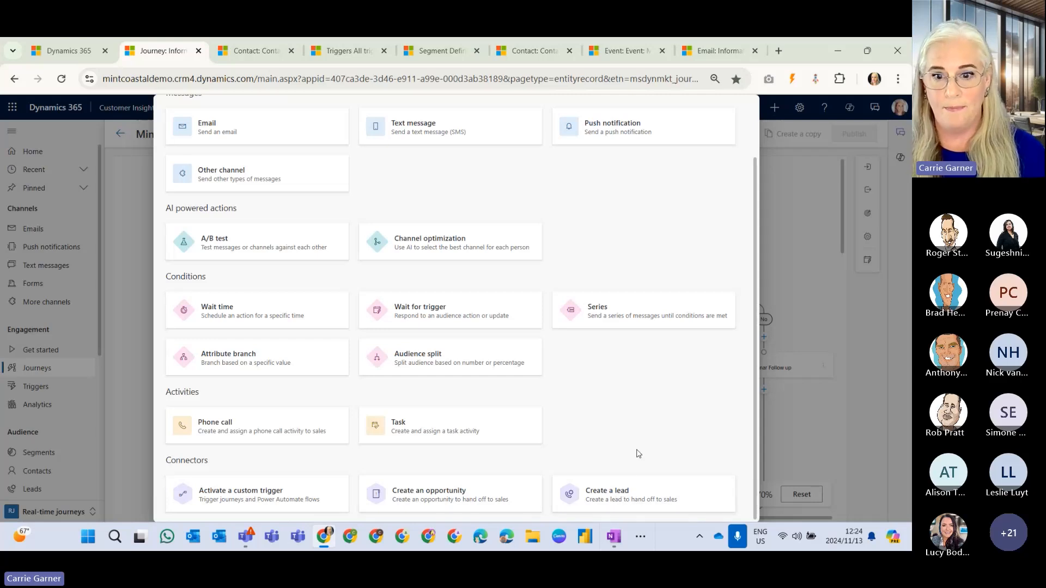
pyautogui.click(142, 325)
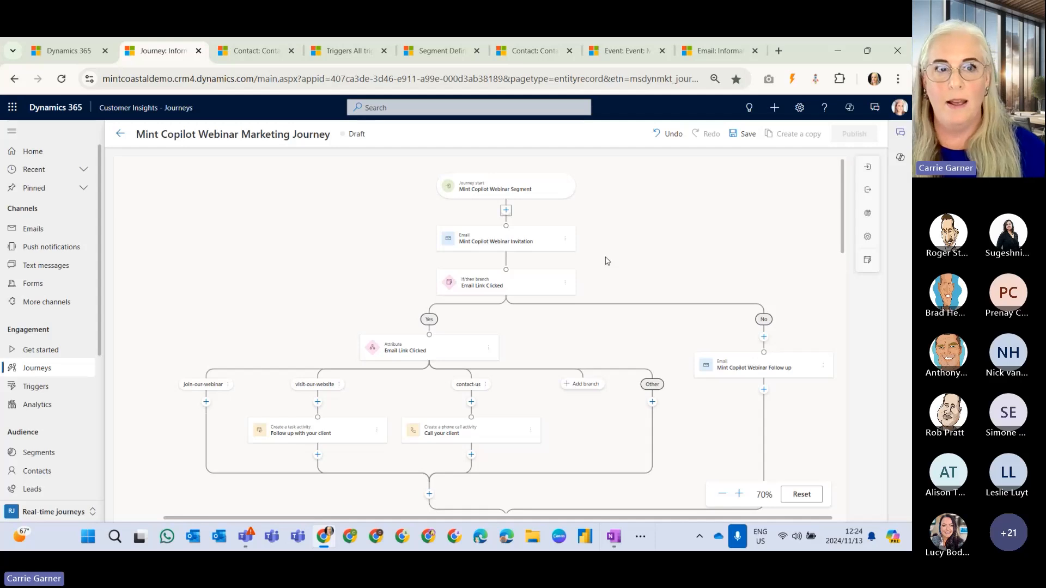
# Examine the webinar invitation email's send and quiet time settings, and the following If/then branch's wait condition and time limit.
pyautogui.click(549, 243)
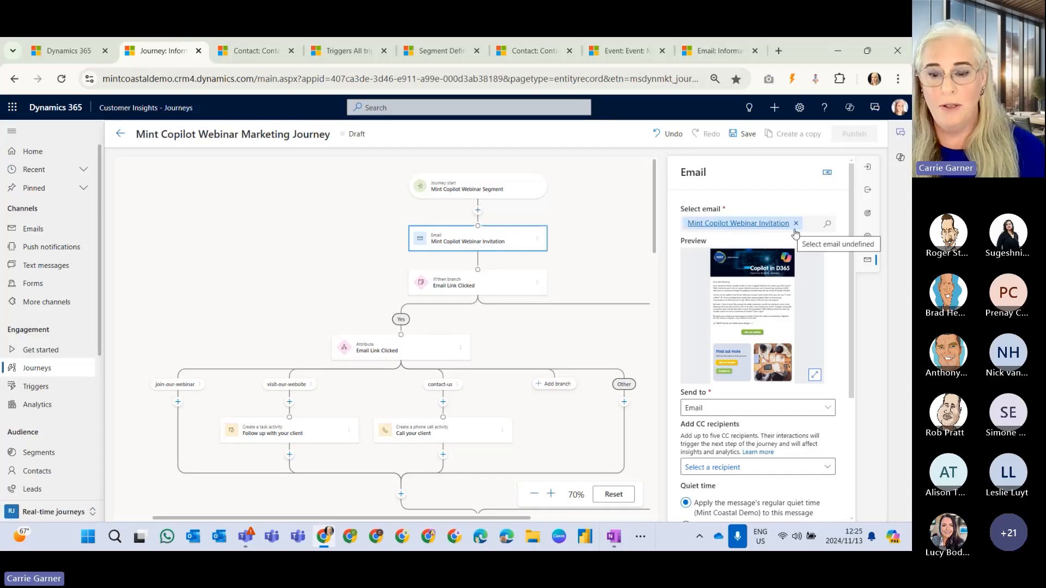
pyautogui.scroll(-3, 823, 407)
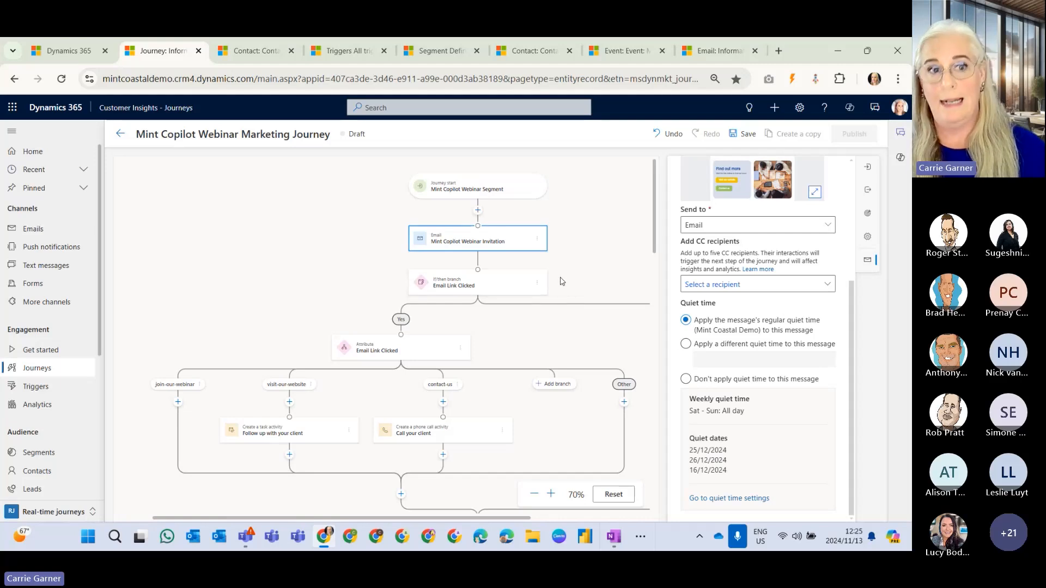
pyautogui.click(486, 286)
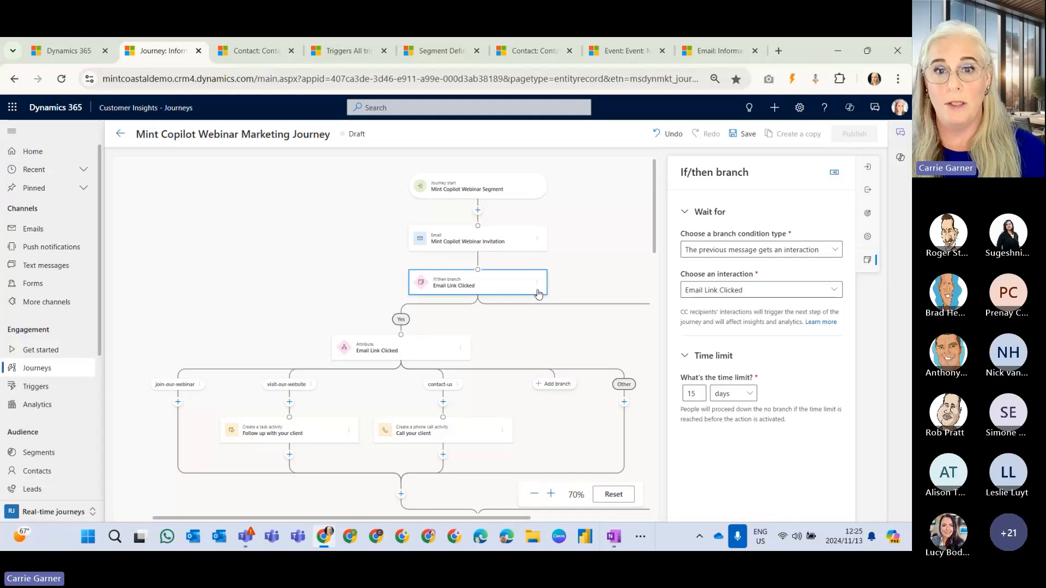
pyautogui.scroll(-1, 593, 283)
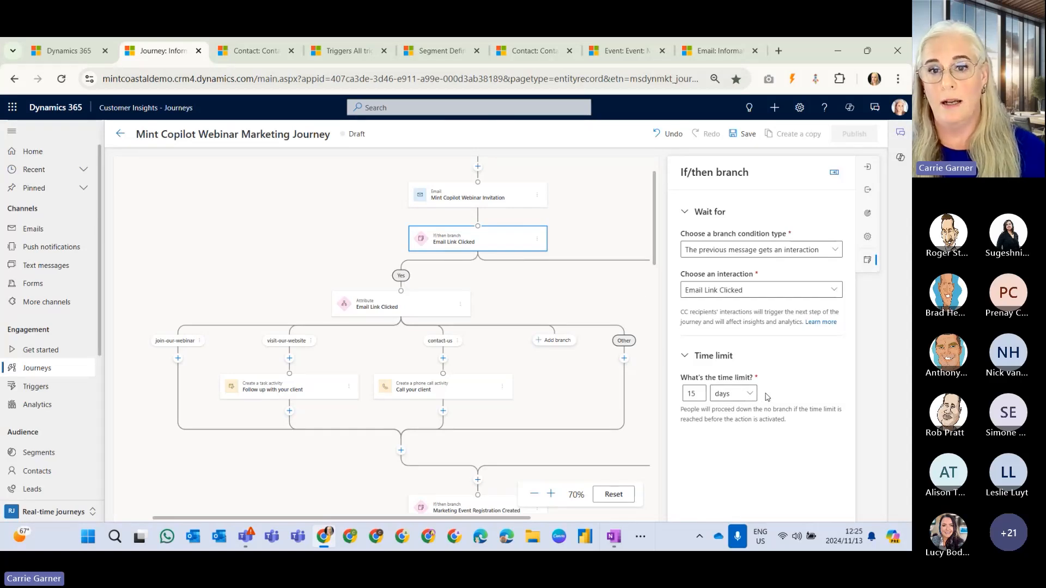
pyautogui.moveTo(483, 524); pyautogui.dragTo(434, 524)
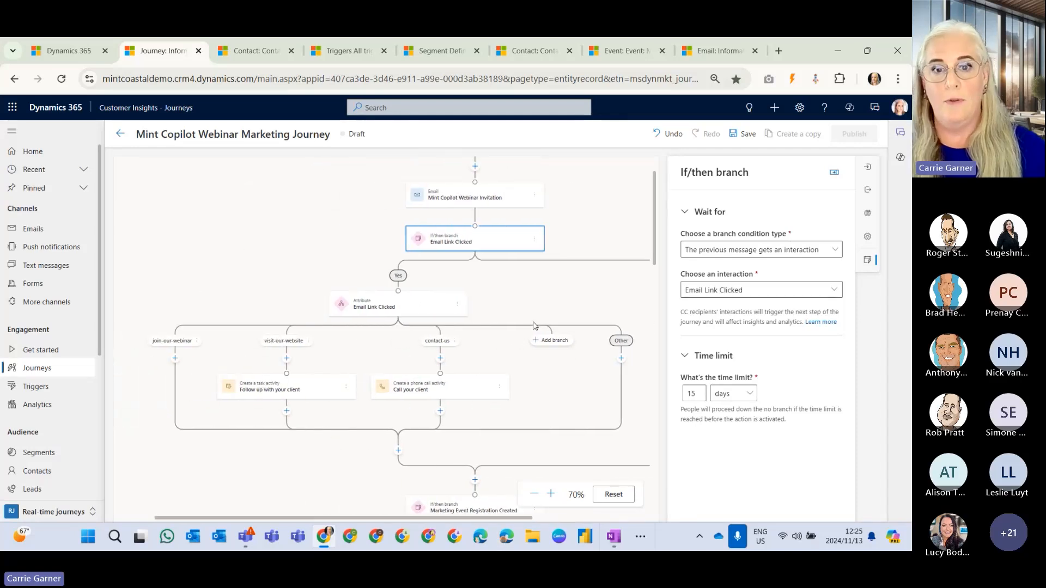
# Examine the Email Link Clicked attribute step and its branches for the individual email links.
pyautogui.click(435, 314)
pyautogui.scroll(-1, 505, 315)
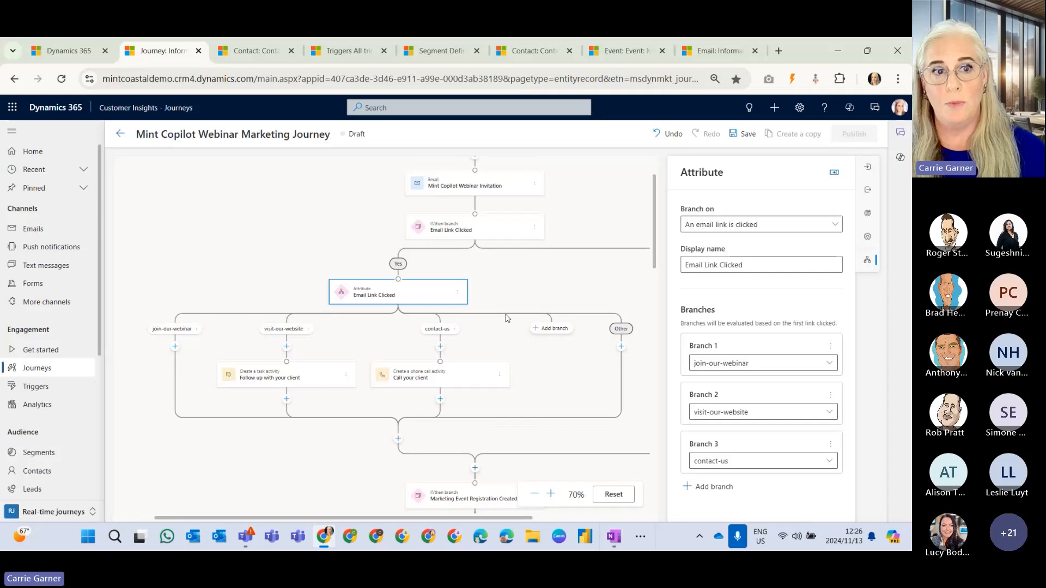
pyautogui.scroll(-1, 473, 294)
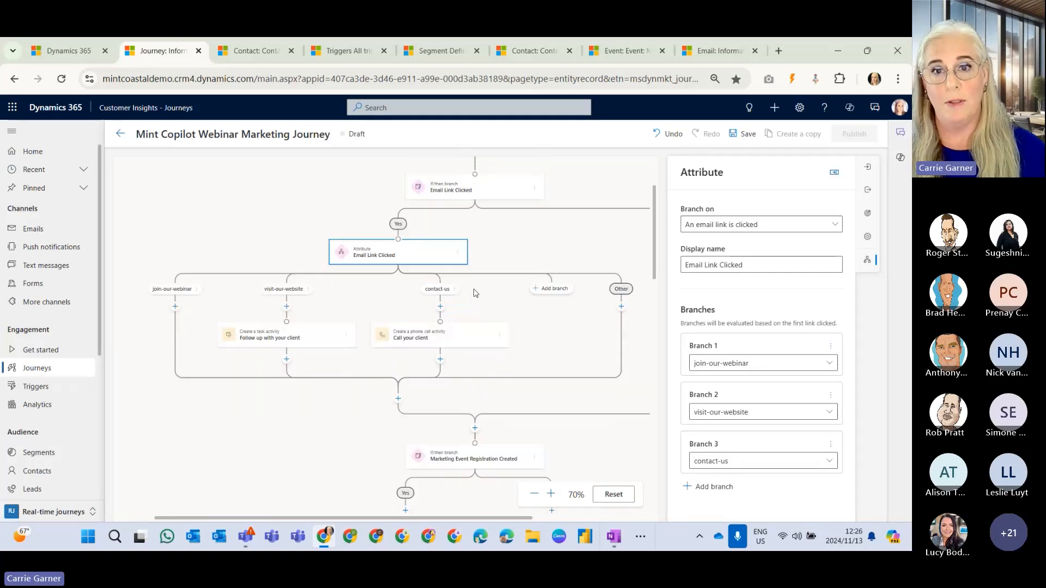
pyautogui.scroll(-1, 480, 294)
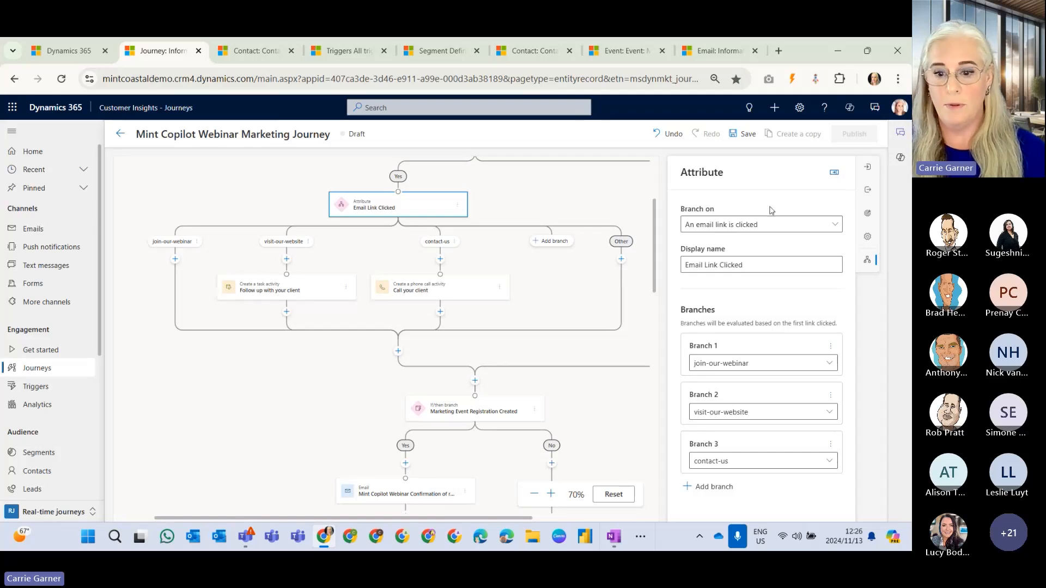
# Review the follow-up task and client phone call activities, including the phone call's assignment options, keeping Contact owner as assignee.
pyautogui.click(304, 294)
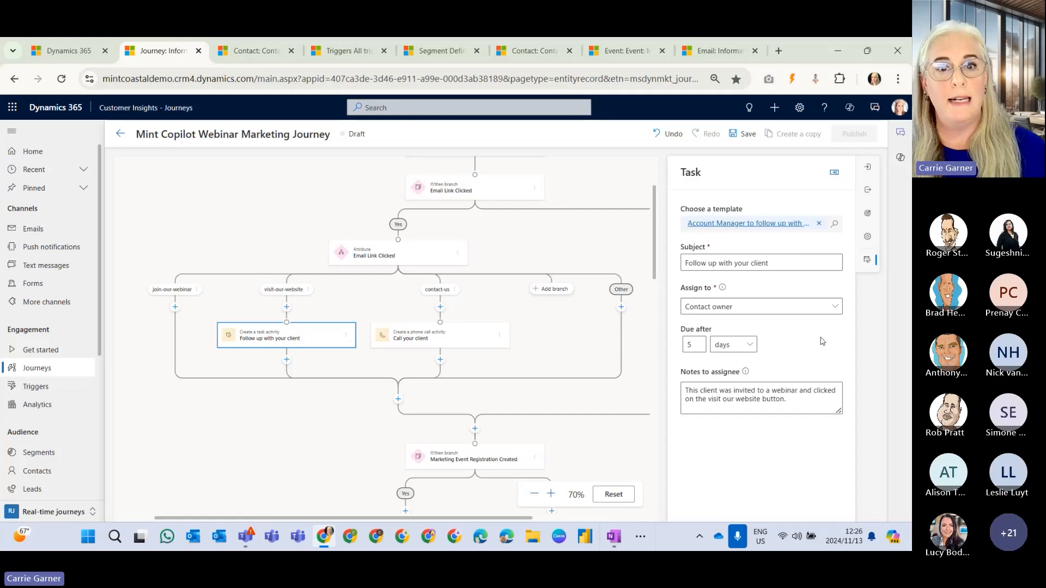
pyautogui.click(450, 335)
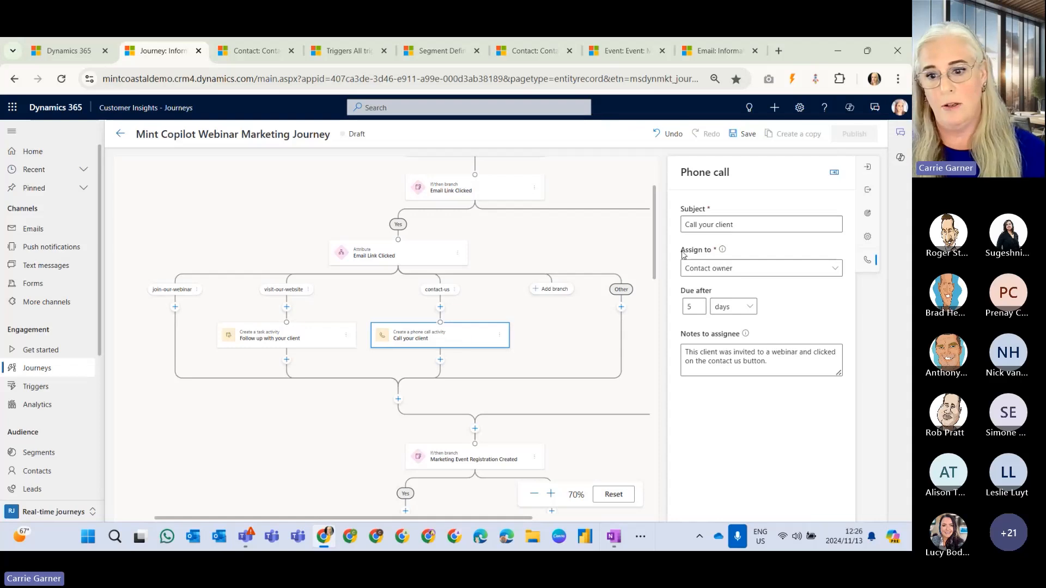
pyautogui.click(745, 272)
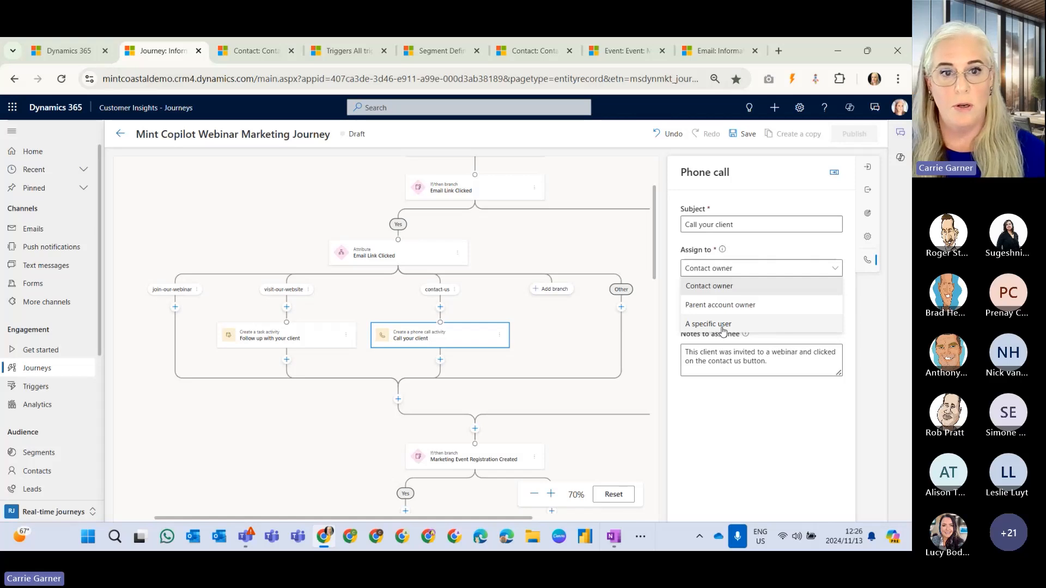
pyautogui.click(747, 286)
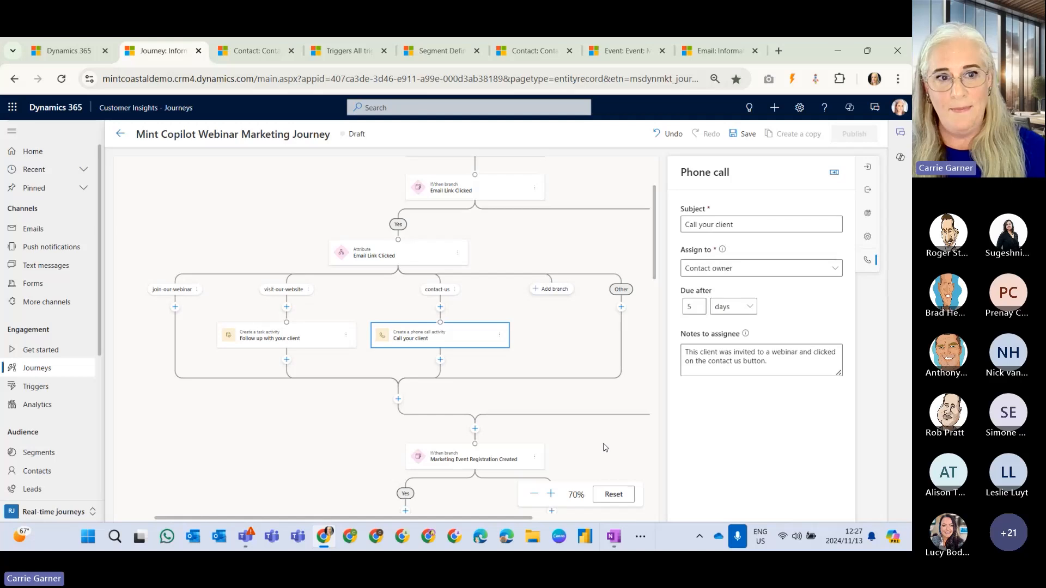
# Examine the Marketing Event Registration Created branch's trigger, its event name condition and its time limit.
pyautogui.scroll(-3, 588, 419)
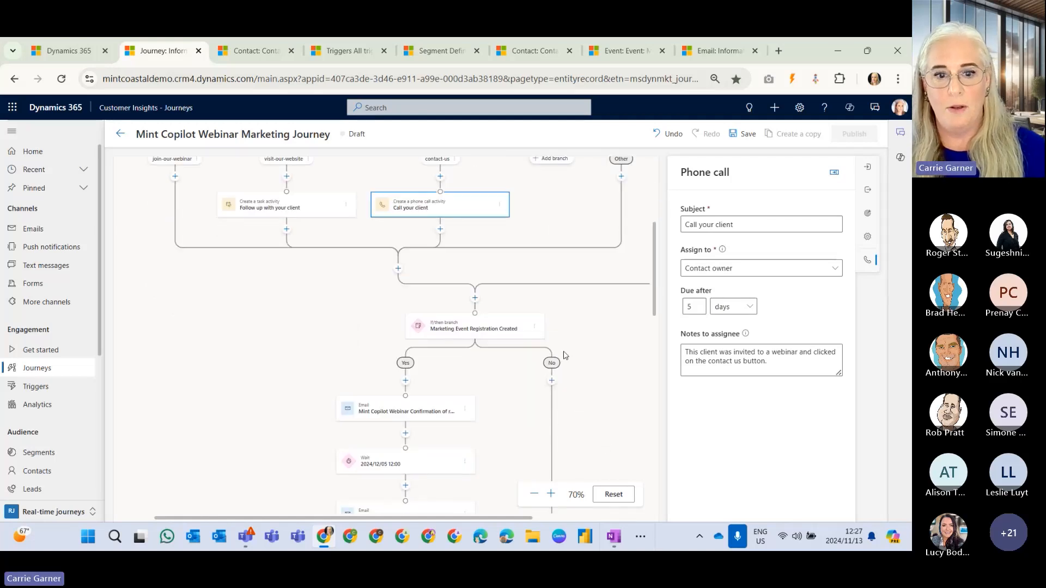
pyautogui.scroll(1, 567, 341)
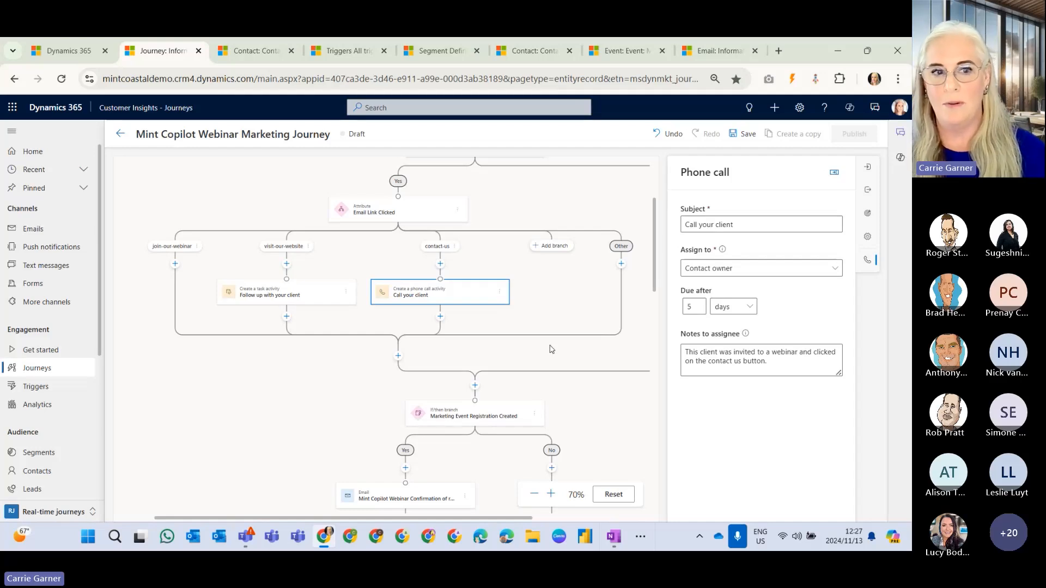
pyautogui.scroll(-5, 555, 349)
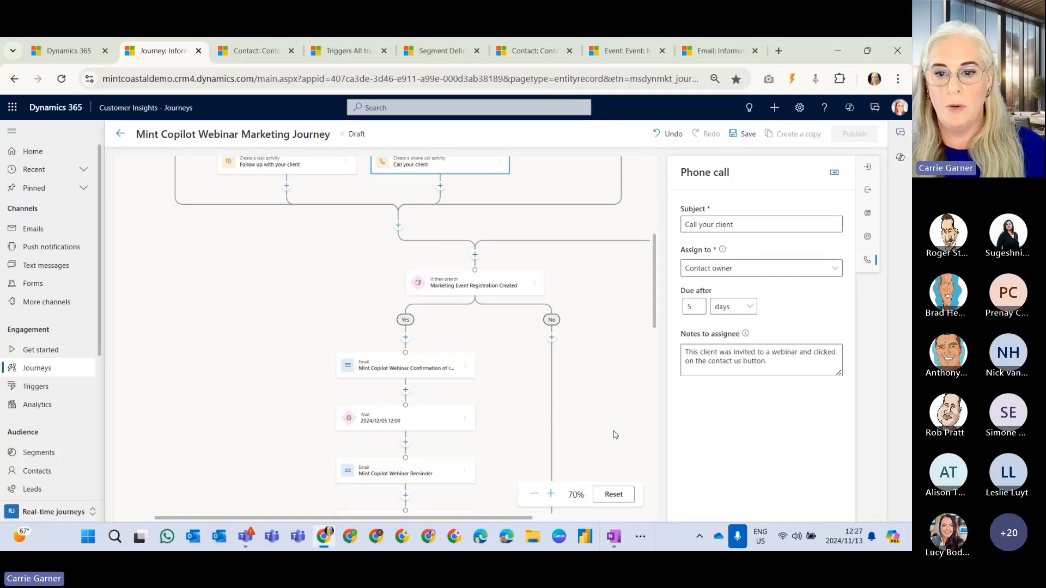
pyautogui.click(833, 173)
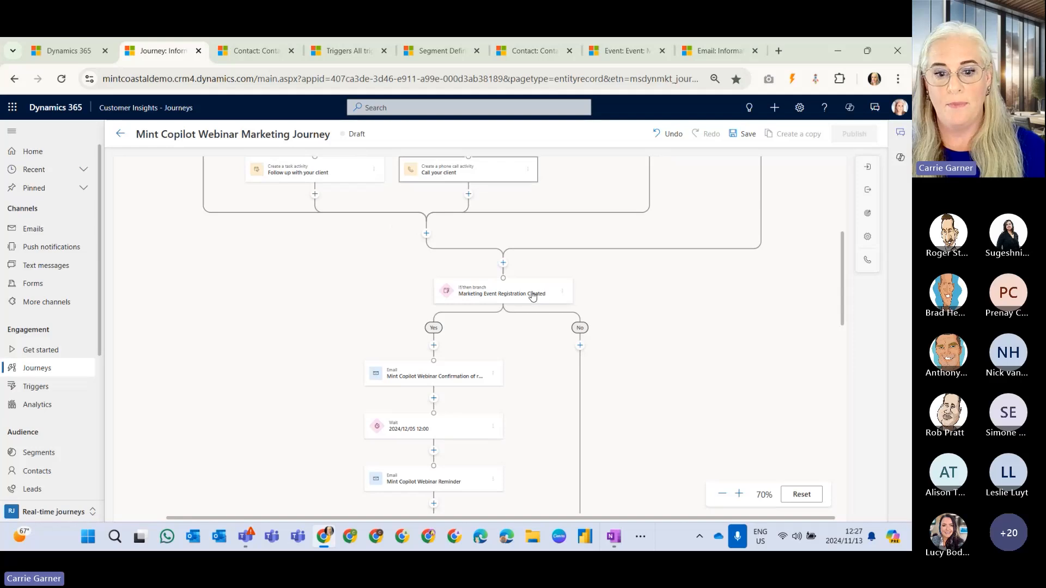
pyautogui.scroll(2, 540, 299)
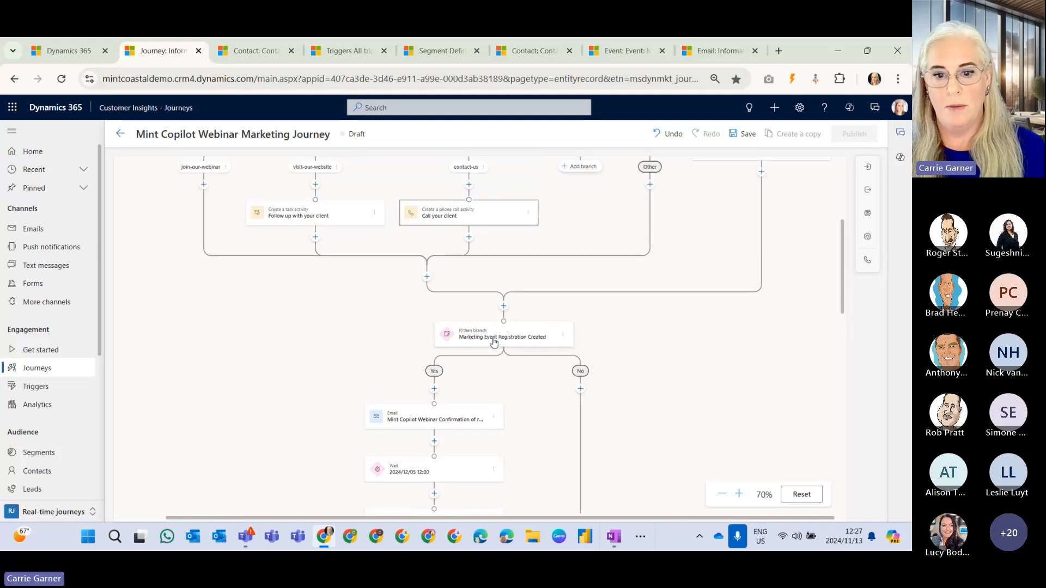
pyautogui.click(532, 338)
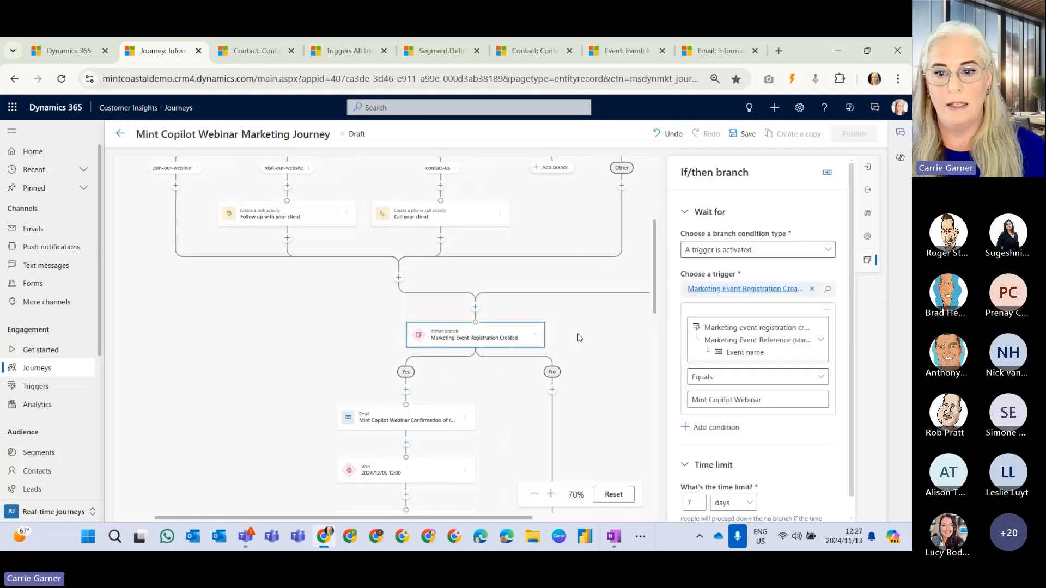
pyautogui.click(826, 174)
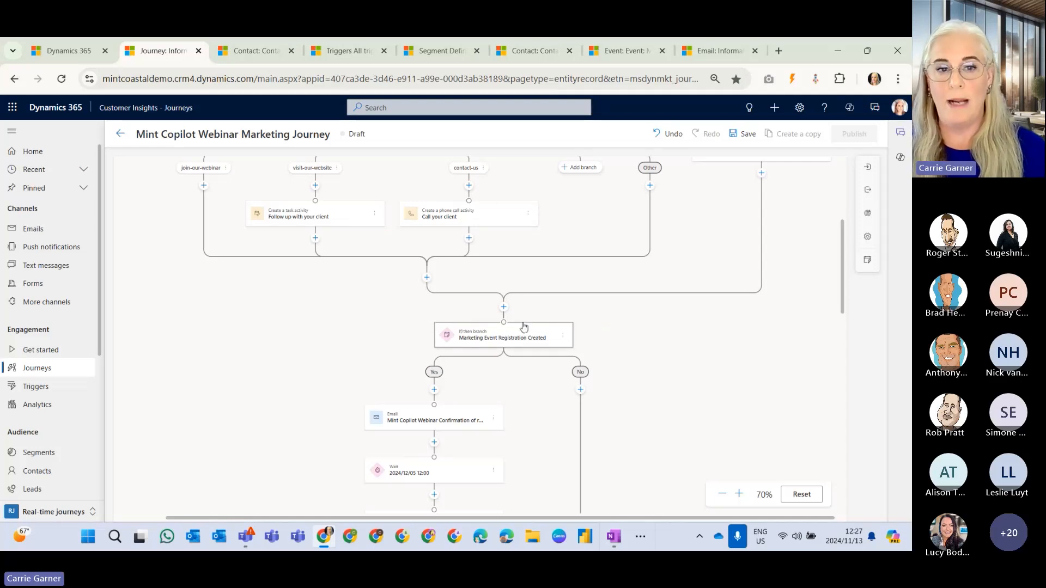
pyautogui.click(510, 347)
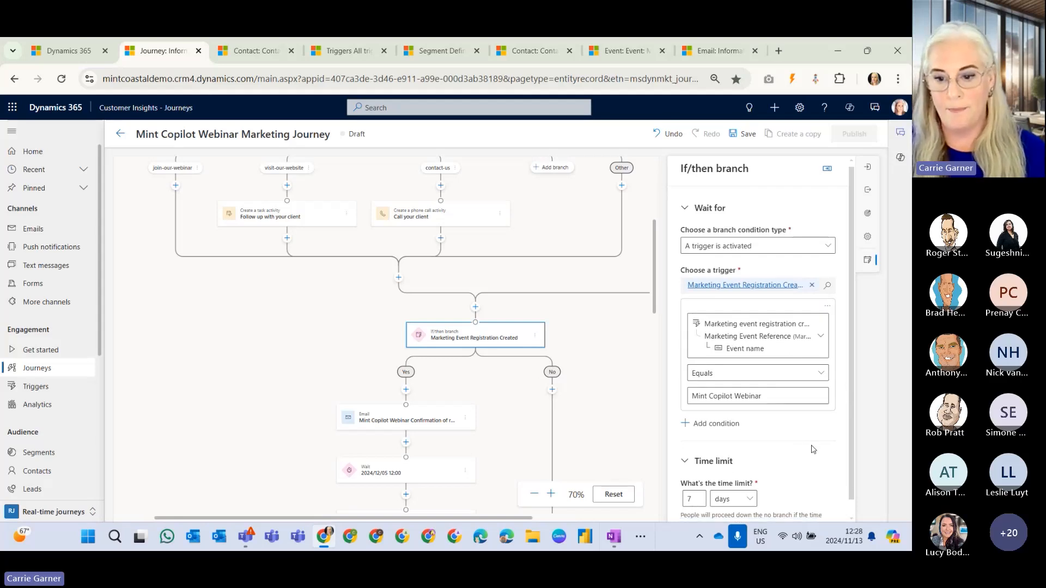
pyautogui.scroll(-1, 812, 448)
pyautogui.click(615, 408)
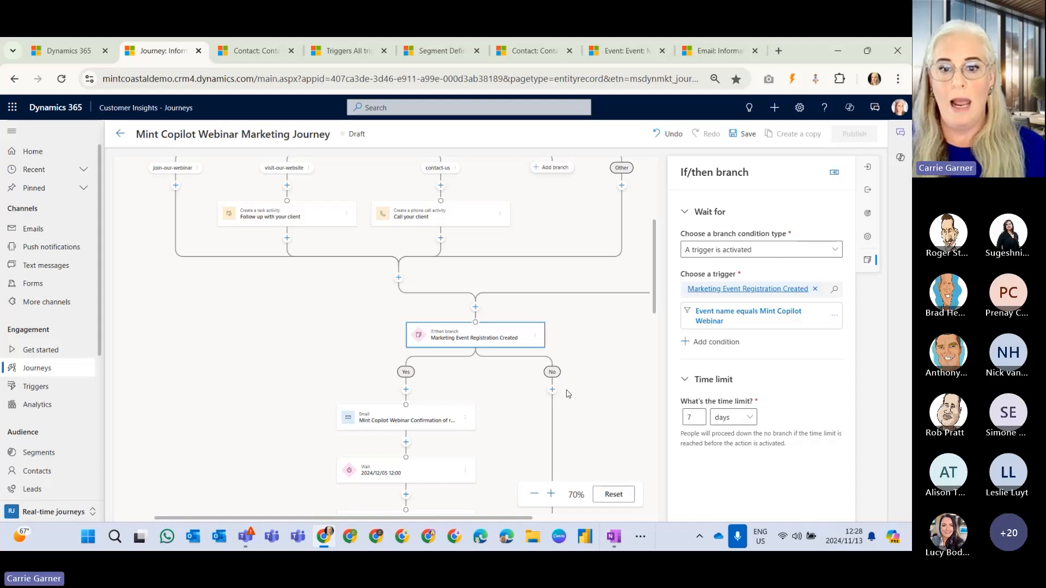
# Review the Yes path's emails and waits, and examine the "Webinar starts in 5min SMS" text message's sender, preview and quiet time settings.
pyautogui.scroll(-1, 473, 432)
pyautogui.scroll(-5, 473, 432)
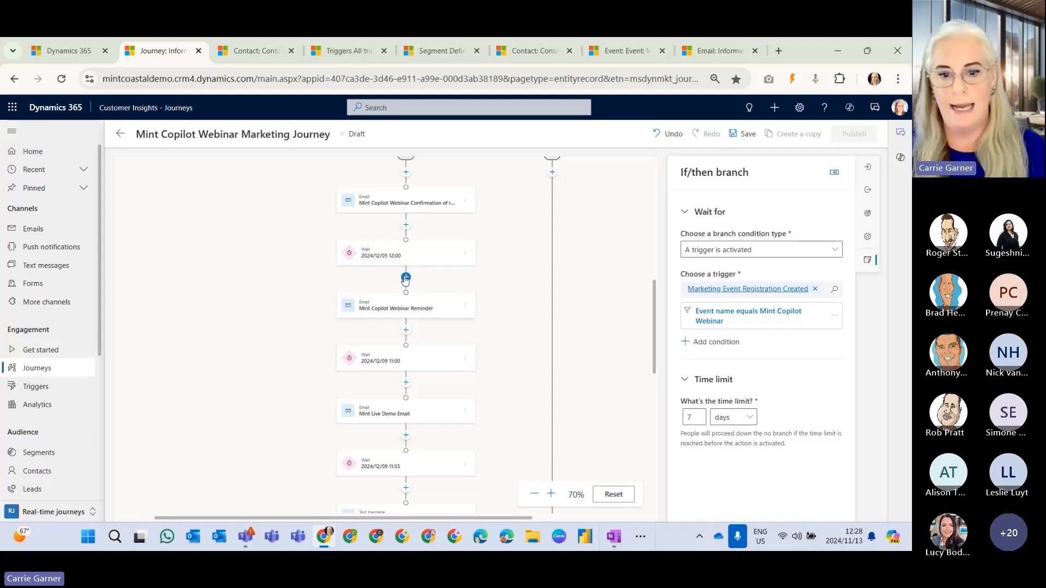
pyautogui.scroll(-2, 519, 382)
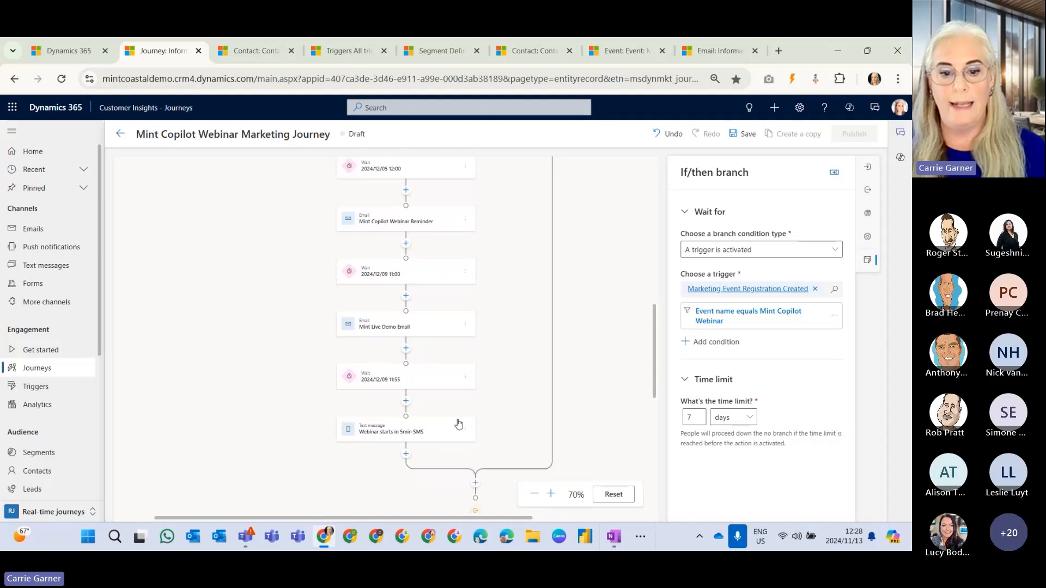
pyautogui.click(421, 436)
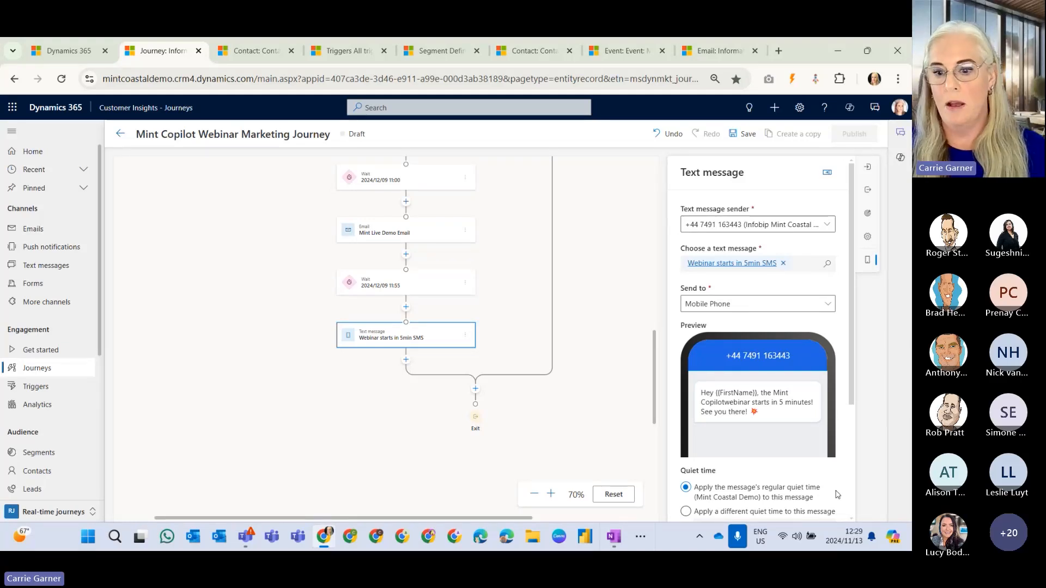
pyautogui.scroll(-1, 836, 375)
pyautogui.scroll(-2, 837, 375)
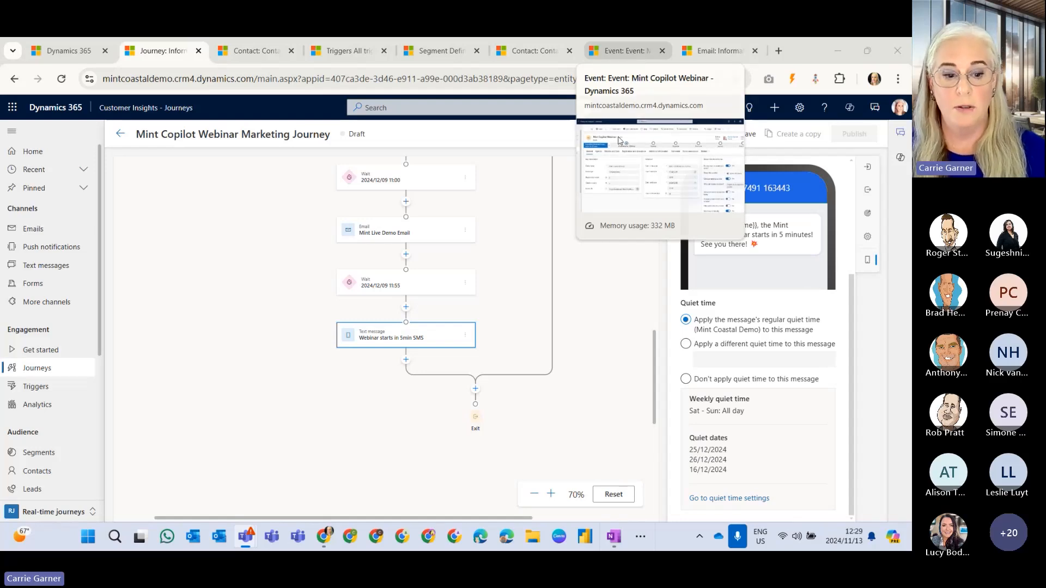
# Switch to the Mint Copilot Webinar event and examine its online streaming options and the Preliminaries stage of its business process.
pyautogui.click(50, 513)
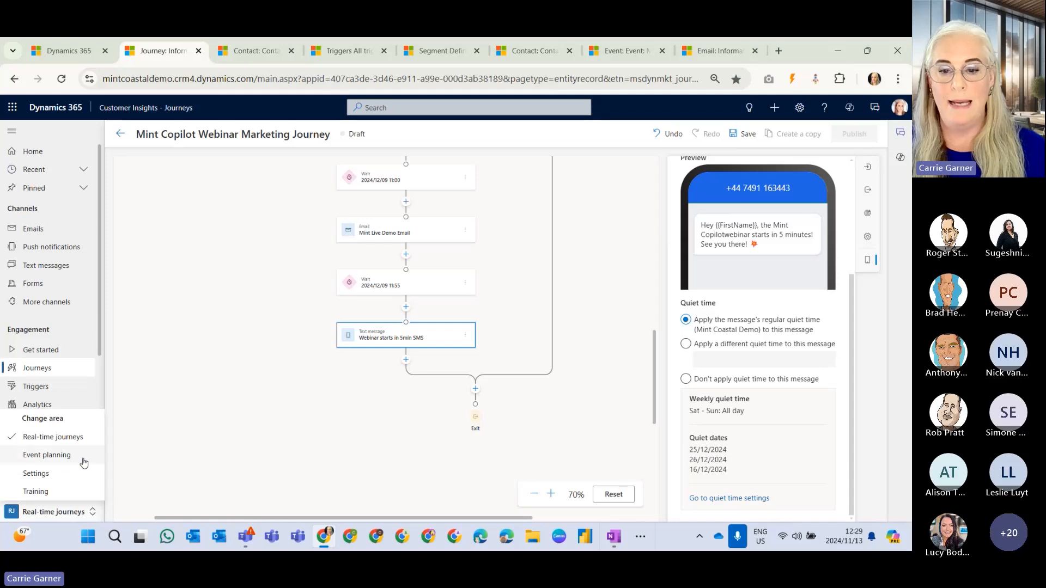
pyautogui.click(614, 55)
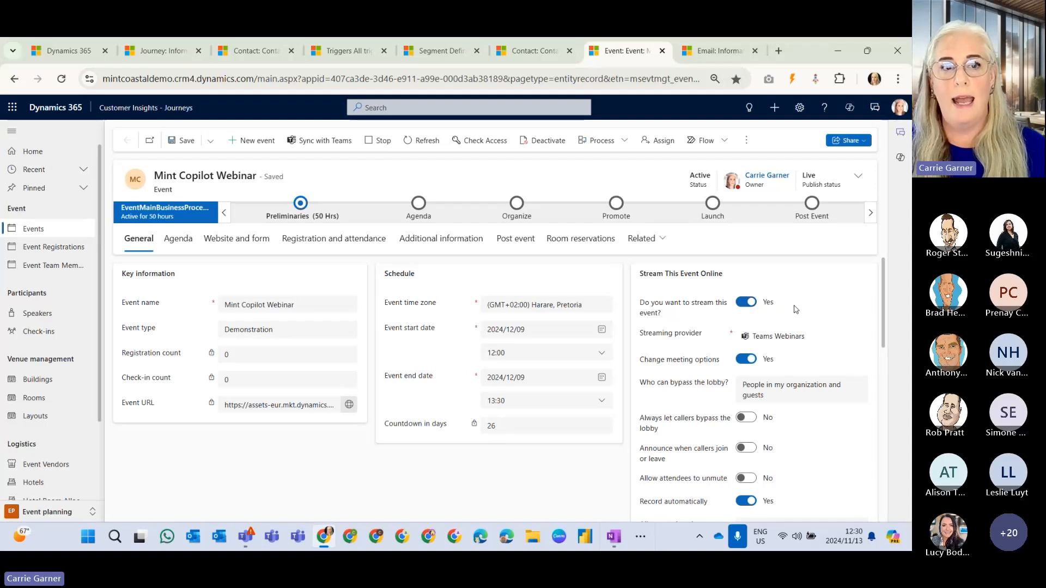
pyautogui.scroll(-3, 793, 373)
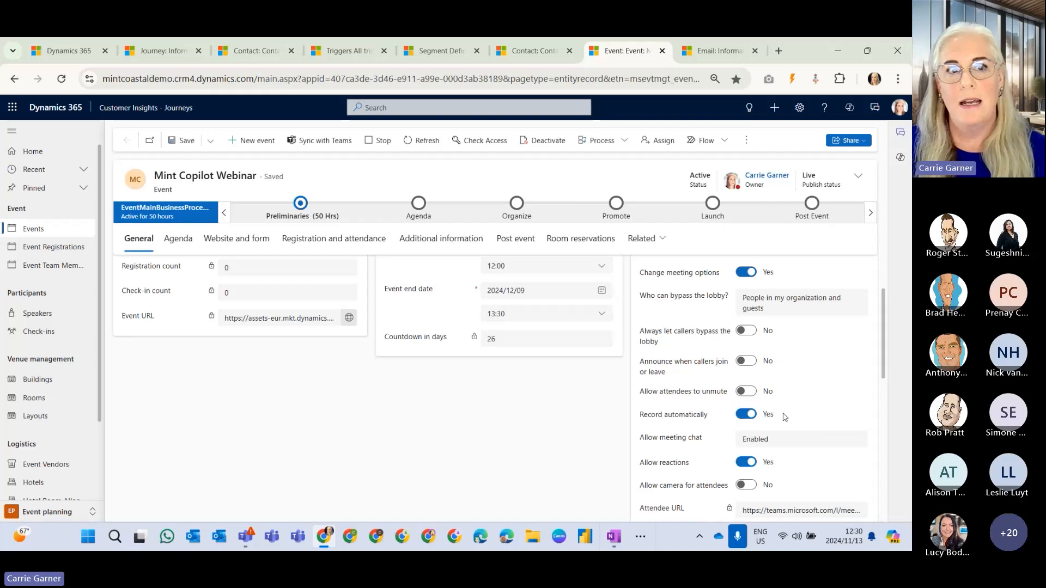
pyautogui.scroll(2, 783, 418)
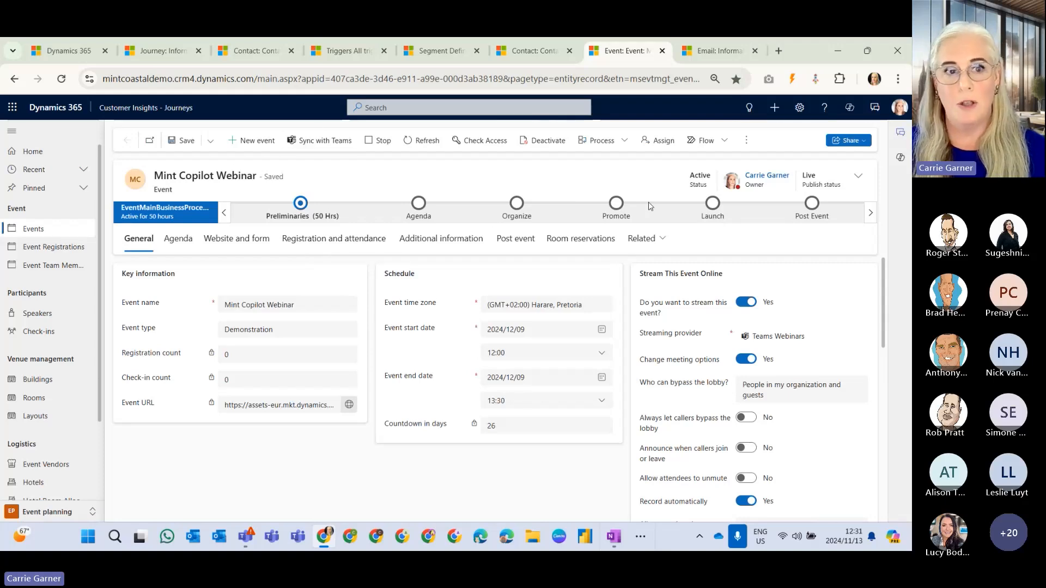
pyautogui.click(303, 205)
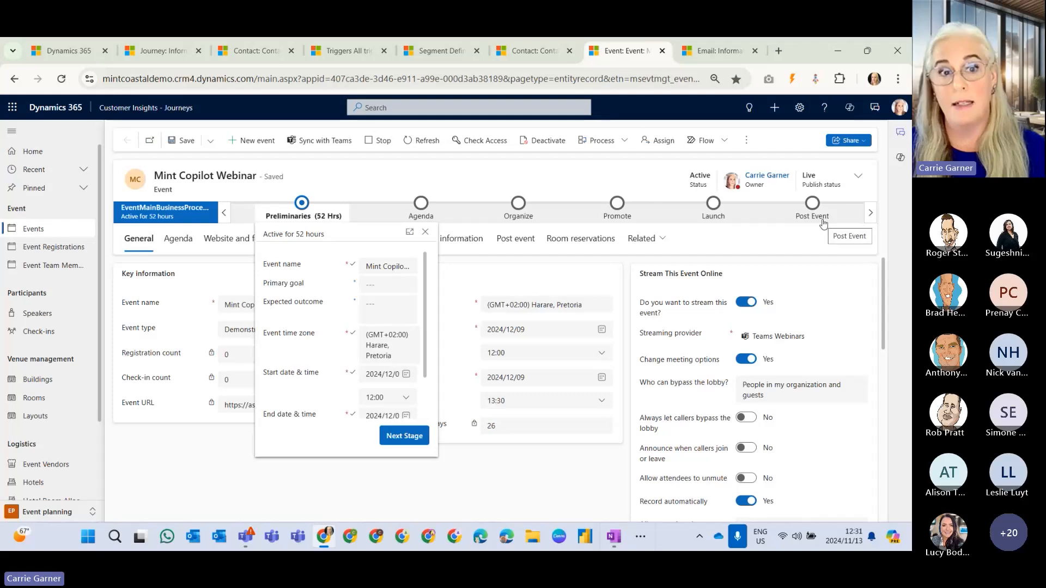
pyautogui.click(214, 470)
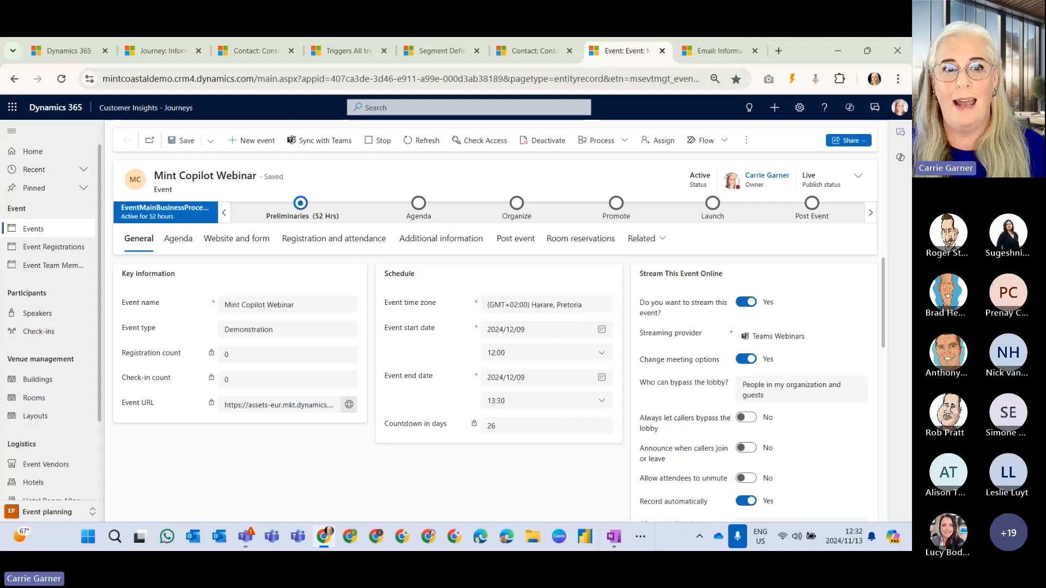
# Open the default registration form from the event's website and form settings and review its banner, placeholders and questions.
pyautogui.click(243, 244)
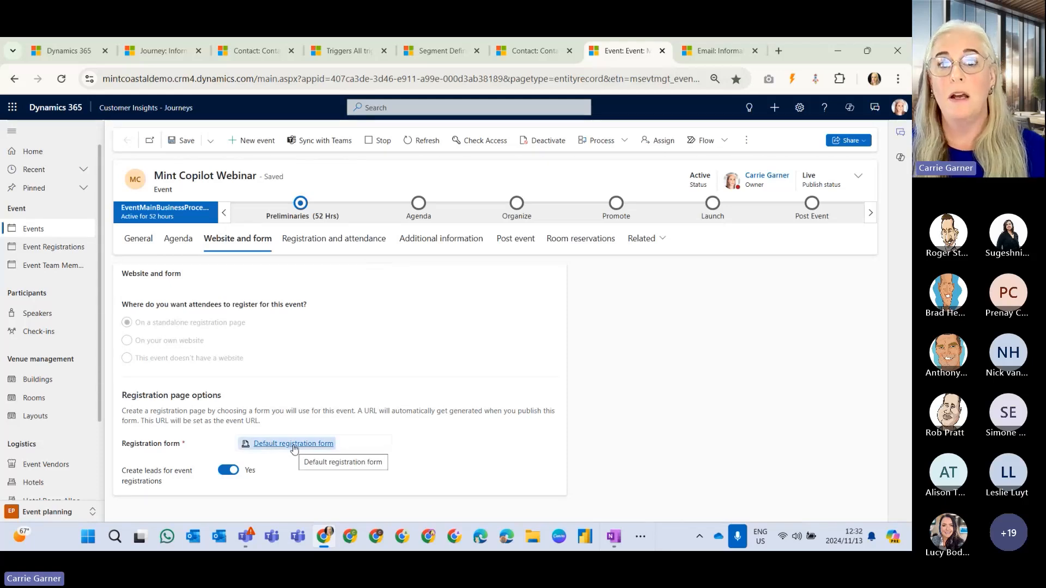
pyautogui.click(294, 448)
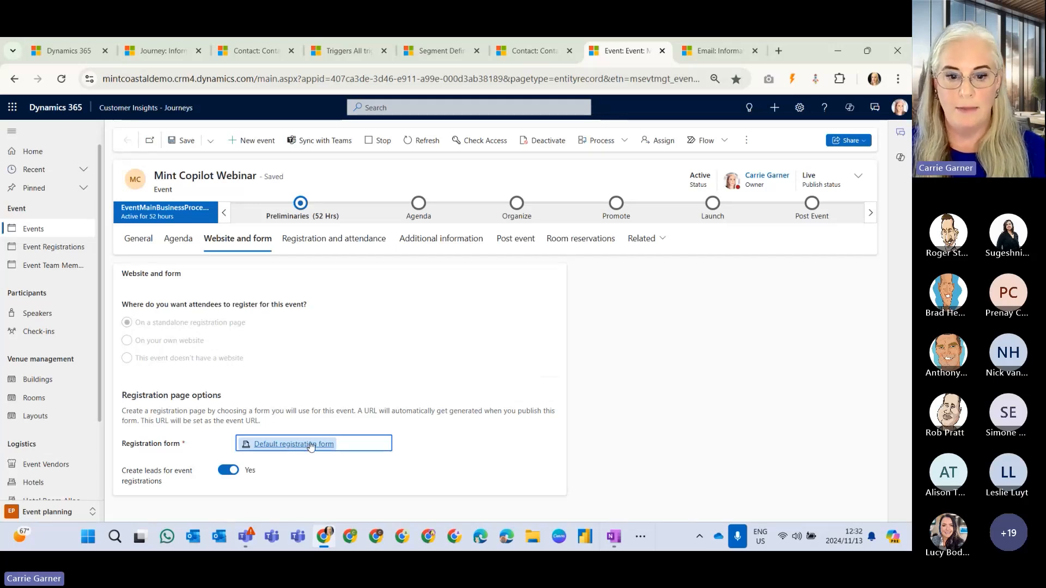
pyautogui.click(308, 450)
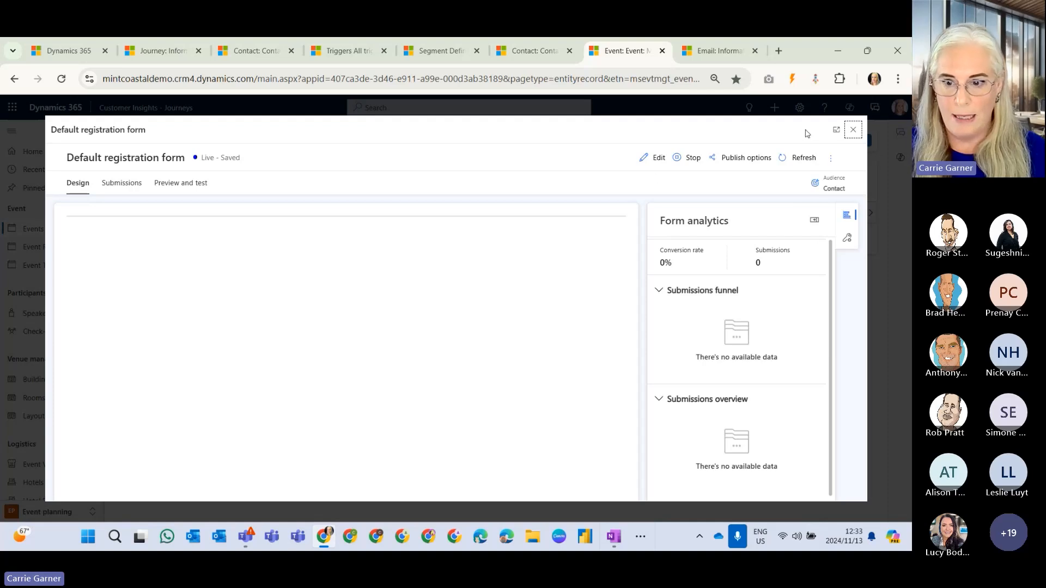
pyautogui.click(815, 159)
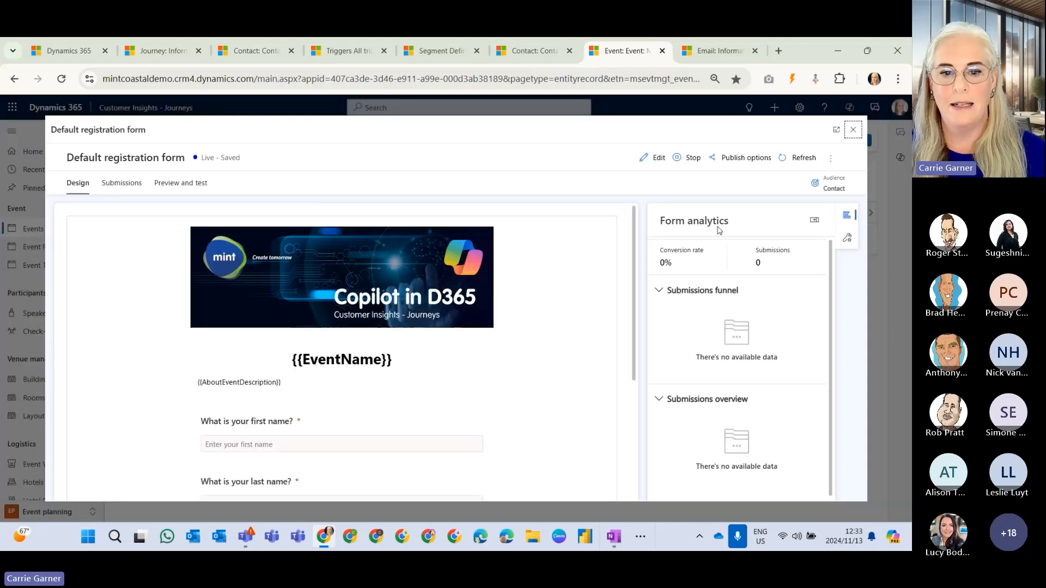
pyautogui.scroll(-3, 587, 342)
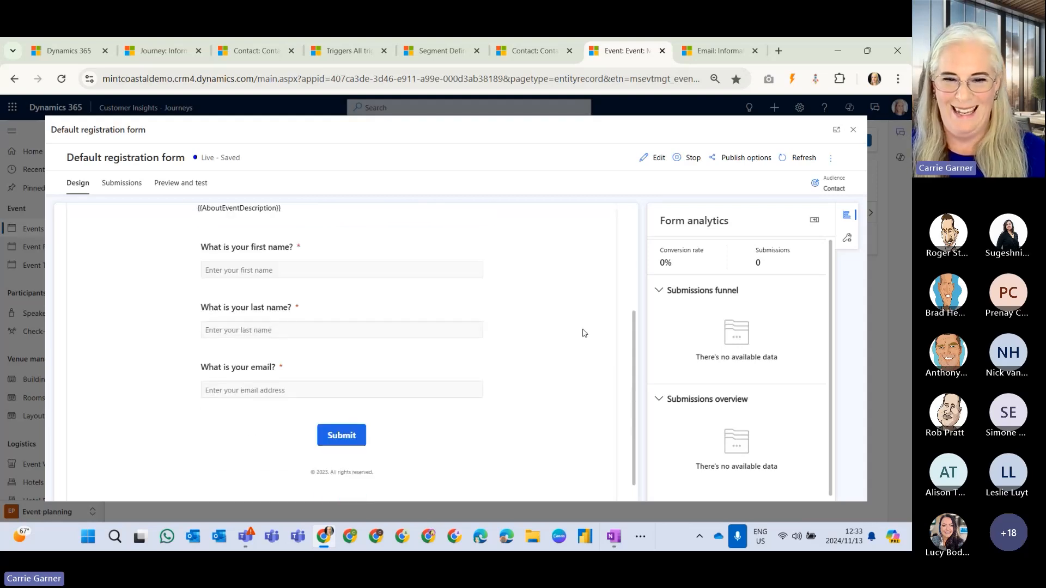
pyautogui.scroll(1, 583, 333)
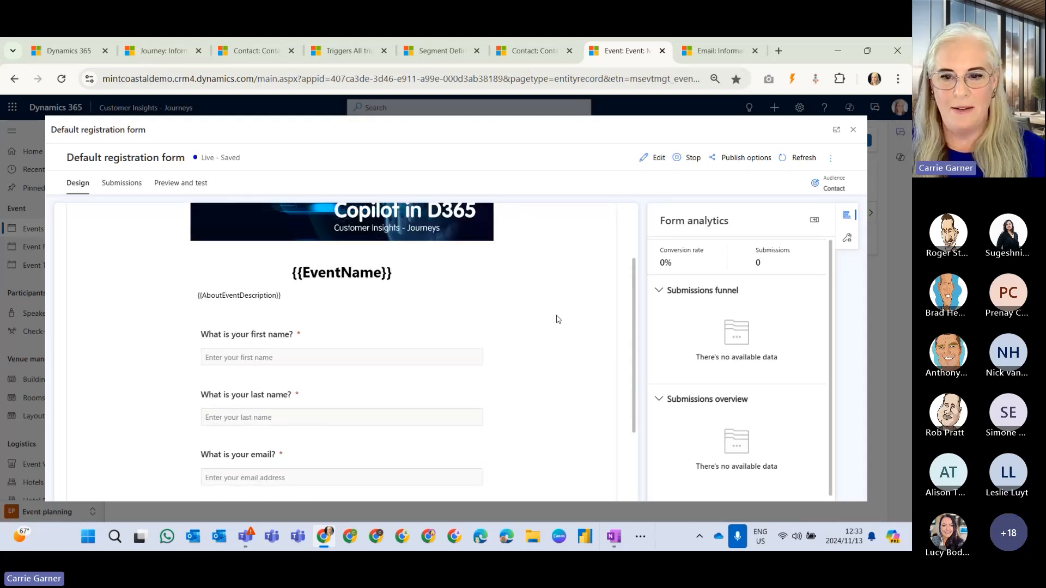
pyautogui.scroll(2, 560, 319)
# Open the original registration form for editing instead of a copy, and browse the contact fields that can be added.
pyautogui.click(648, 158)
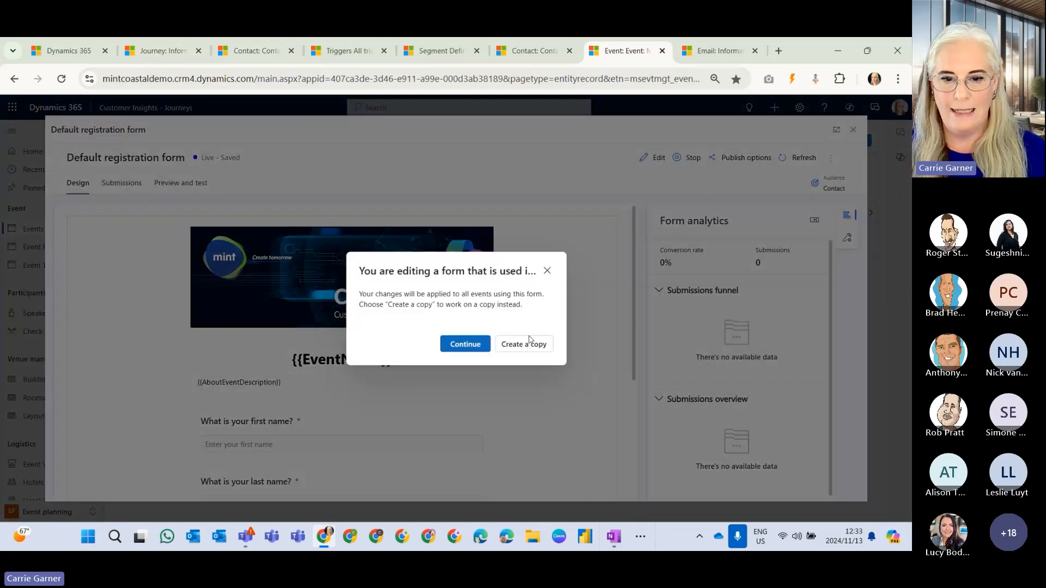
pyautogui.press('Return')
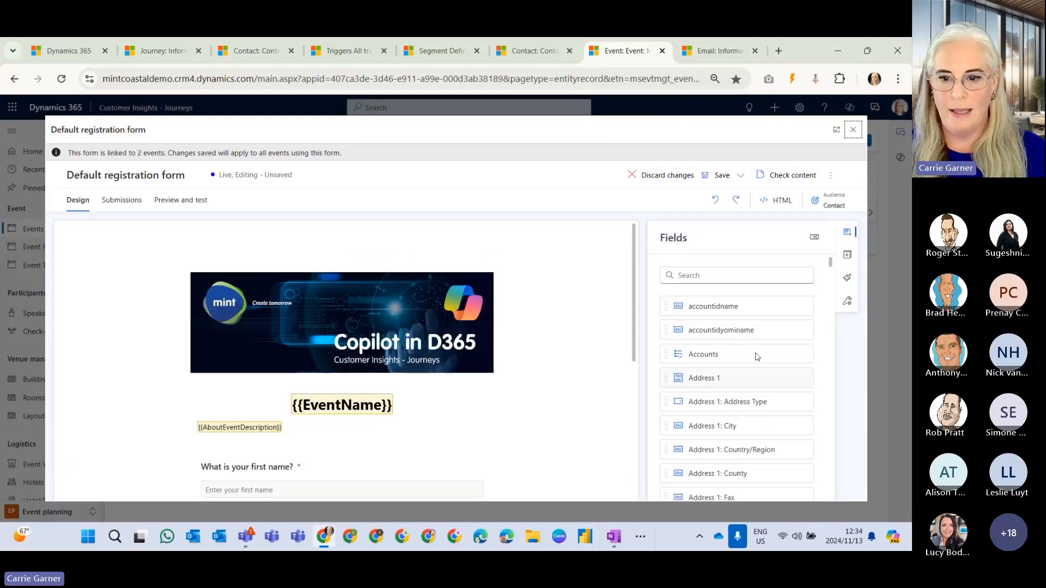
pyautogui.scroll(-3, 754, 341)
pyautogui.scroll(-8, 754, 341)
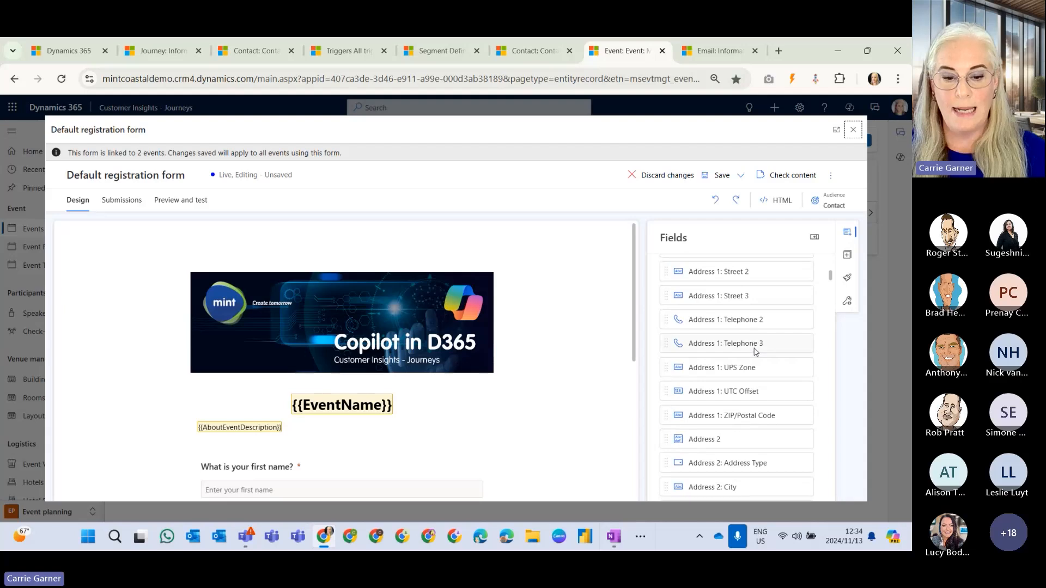
pyautogui.scroll(-3, 534, 370)
pyautogui.scroll(-1, 535, 373)
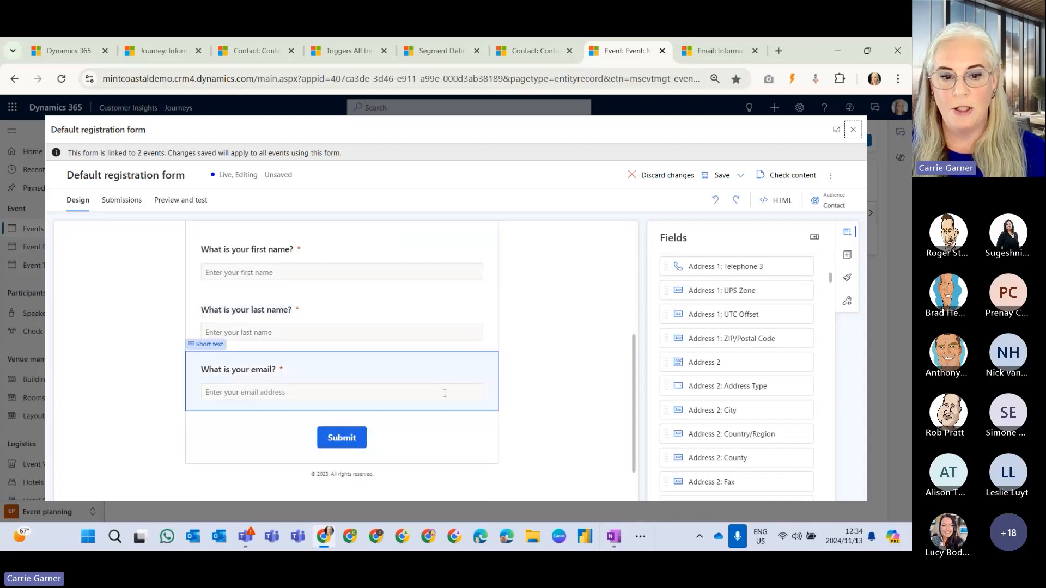
# Examine the form's available elements, including the consent, layout section and event elements.
pyautogui.click(847, 255)
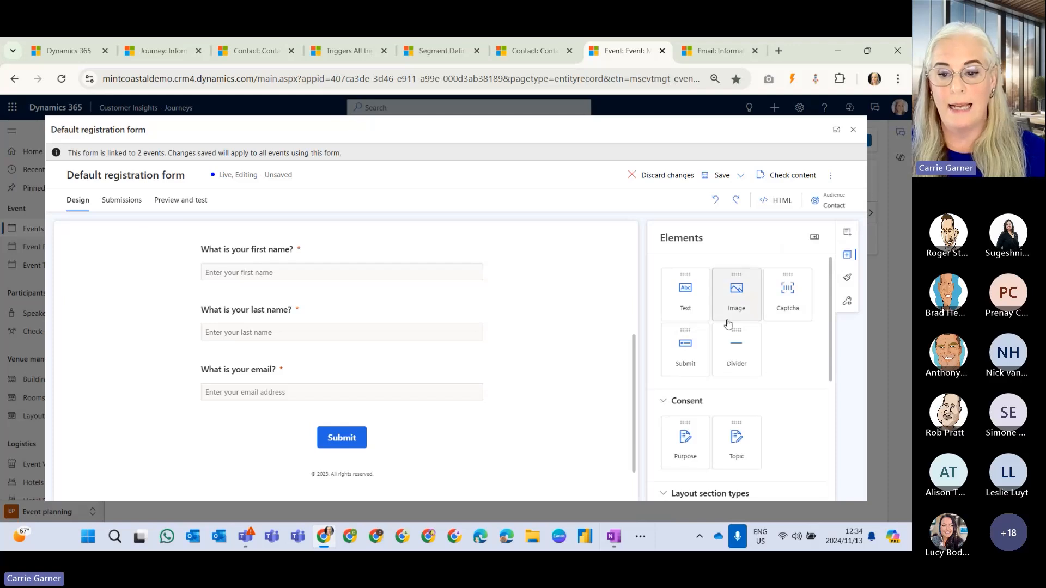
pyautogui.scroll(-3, 792, 361)
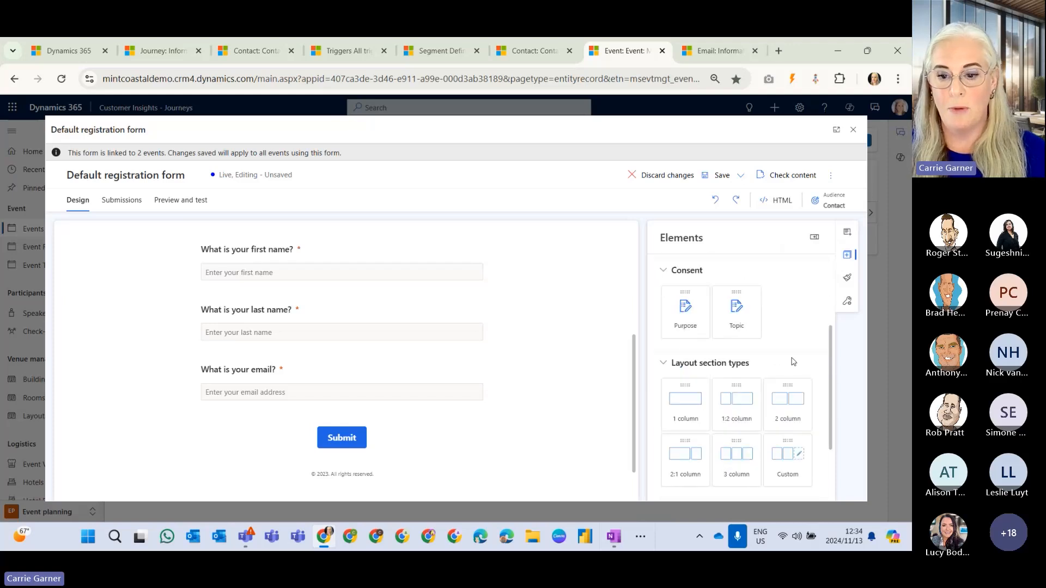
pyautogui.scroll(-1, 788, 350)
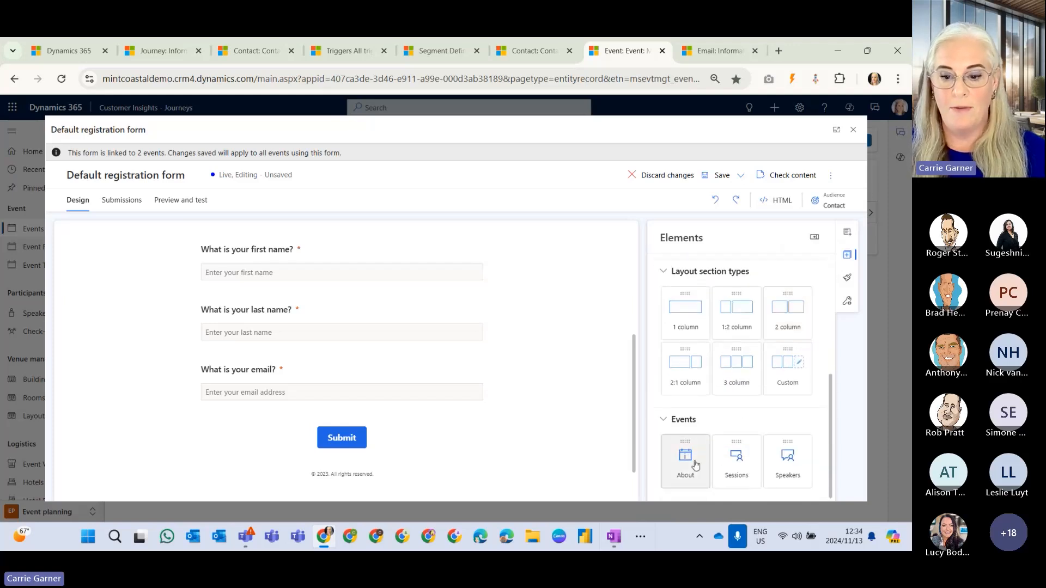
pyautogui.scroll(5, 787, 469)
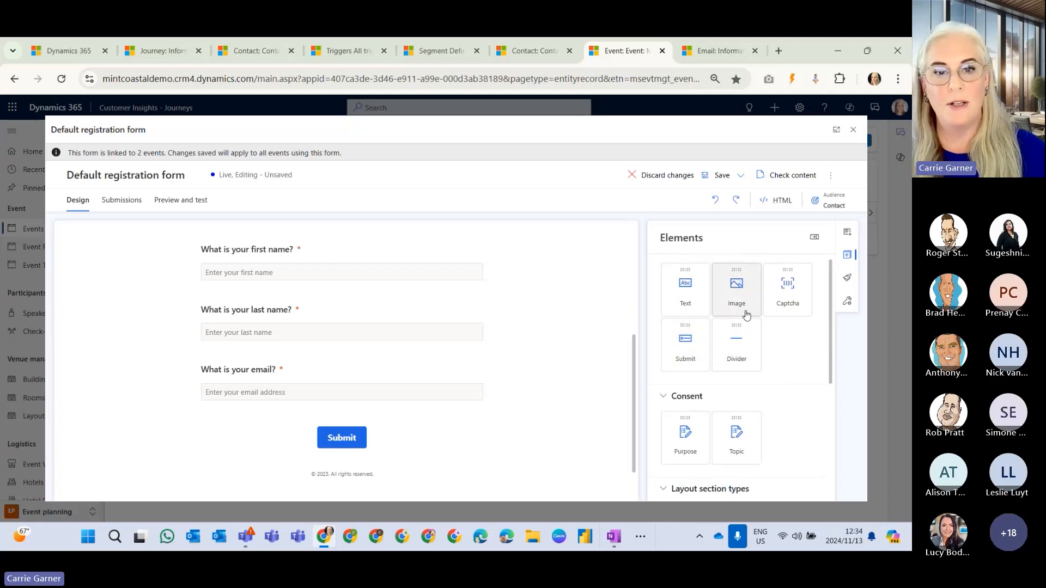
# Review the form theme's color palette, background and text styles, and close the registration form, discarding changes.
pyautogui.click(842, 279)
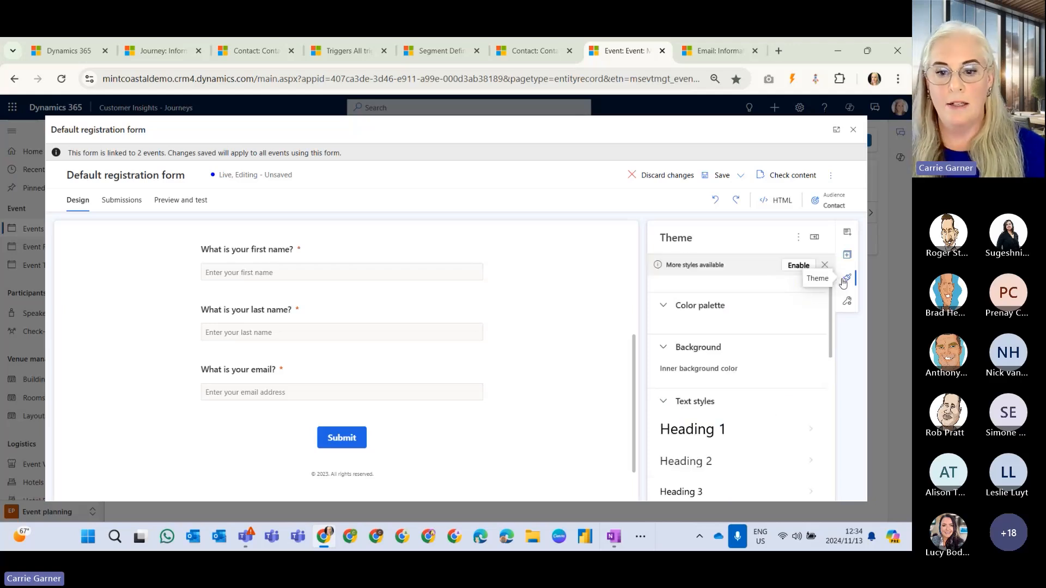
pyautogui.scroll(-3, 784, 396)
pyautogui.scroll(1, 785, 397)
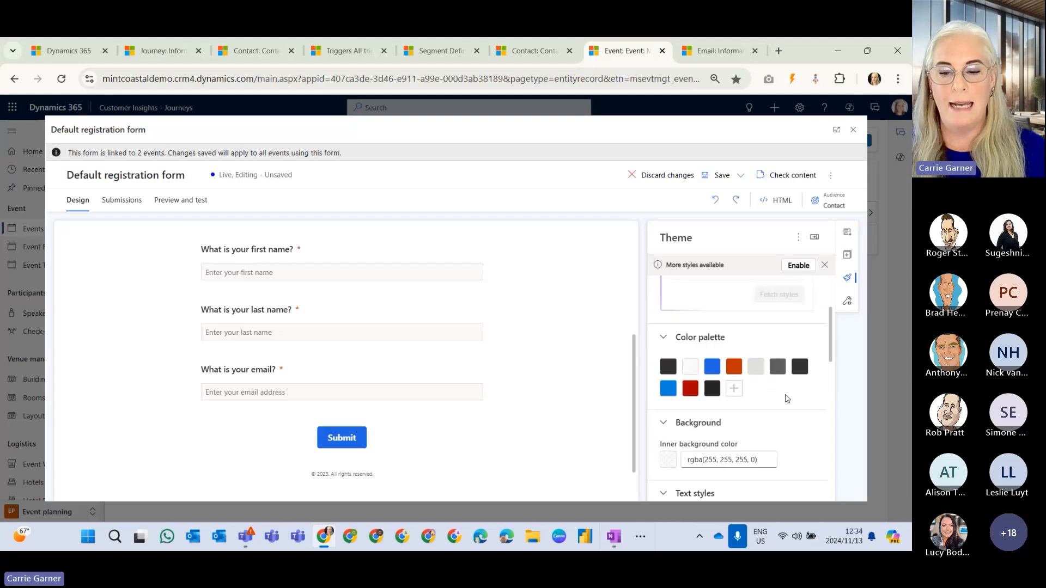
pyautogui.scroll(-1, 785, 397)
pyautogui.scroll(1, 719, 333)
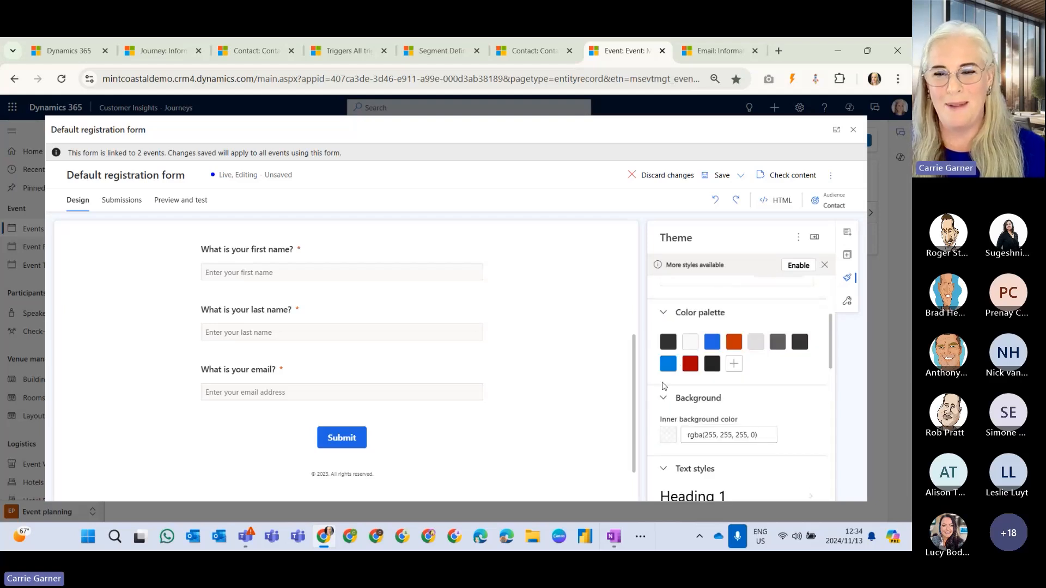
pyautogui.moveTo(732, 342)
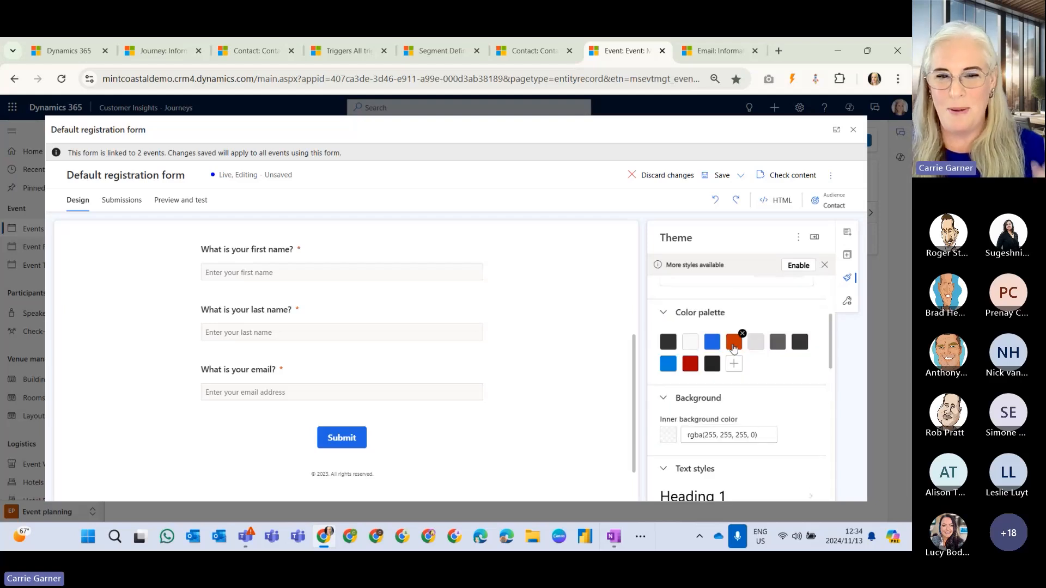
pyautogui.click(848, 133)
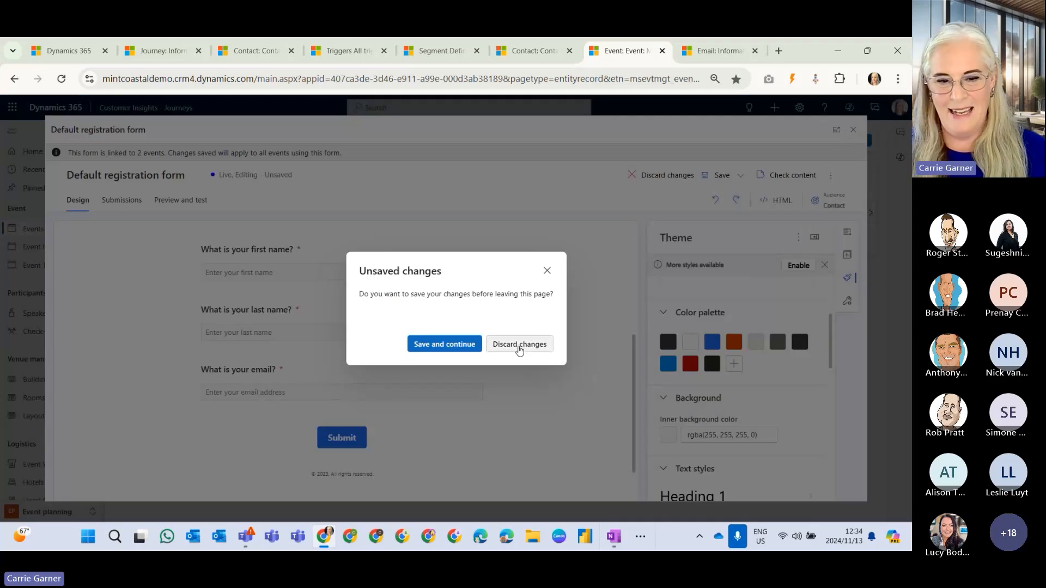
pyautogui.click(520, 345)
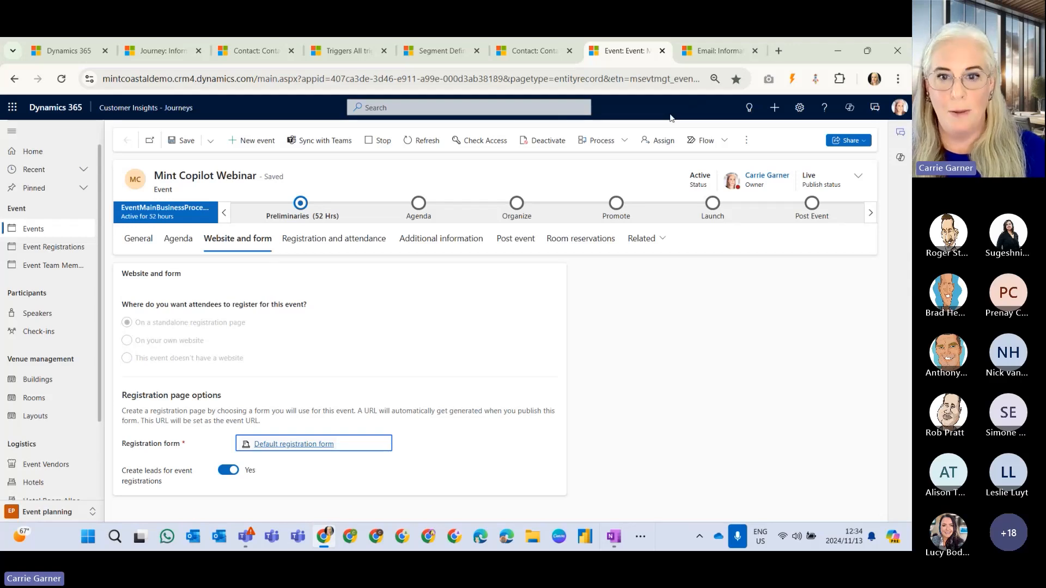
# Switch to the Mint Live Demo Email, open its design and review the sender details, subject and body content.
pyautogui.click(715, 54)
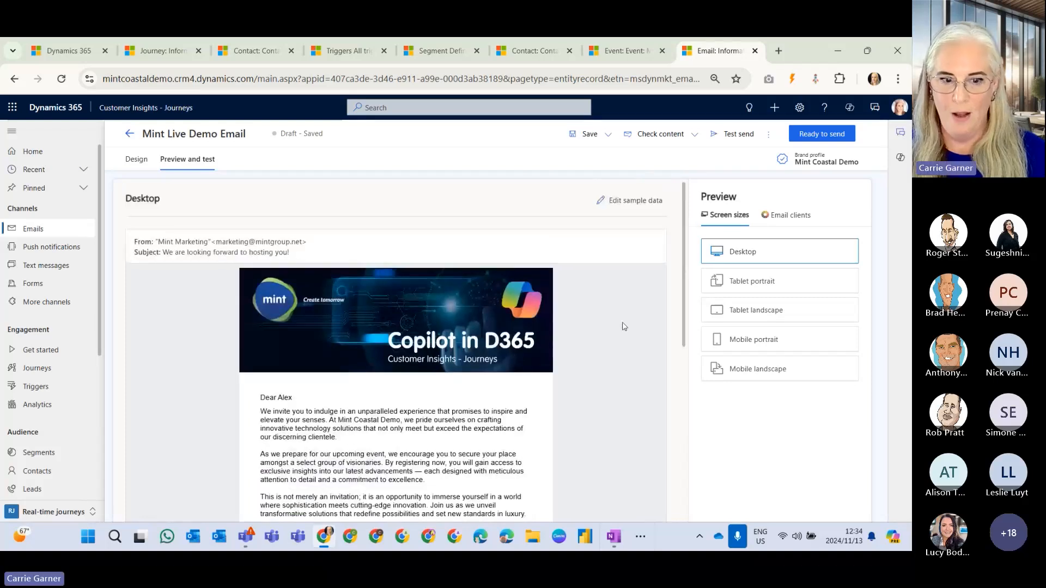
pyautogui.click(136, 159)
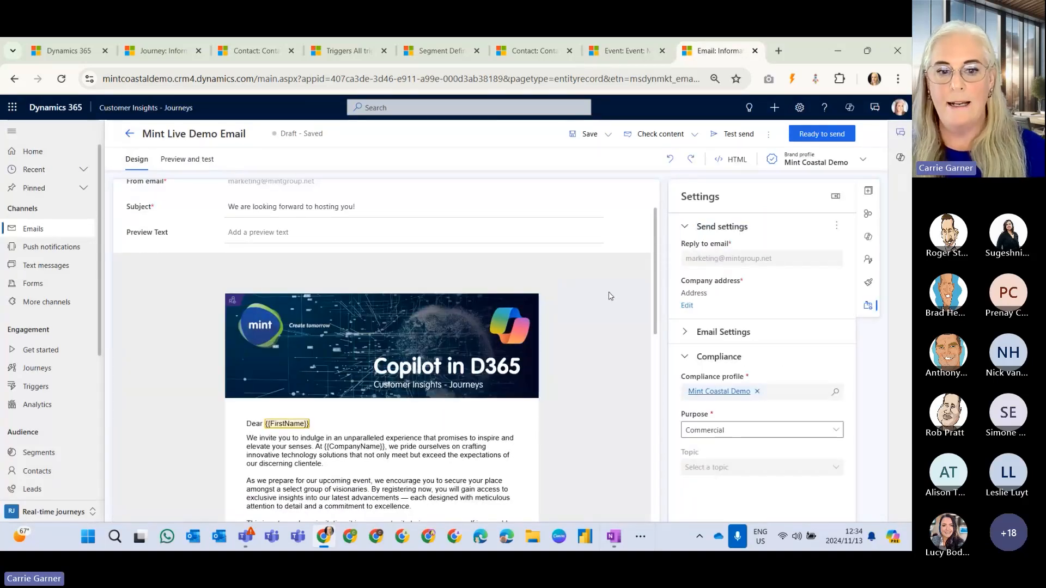
pyautogui.scroll(-1, 609, 296)
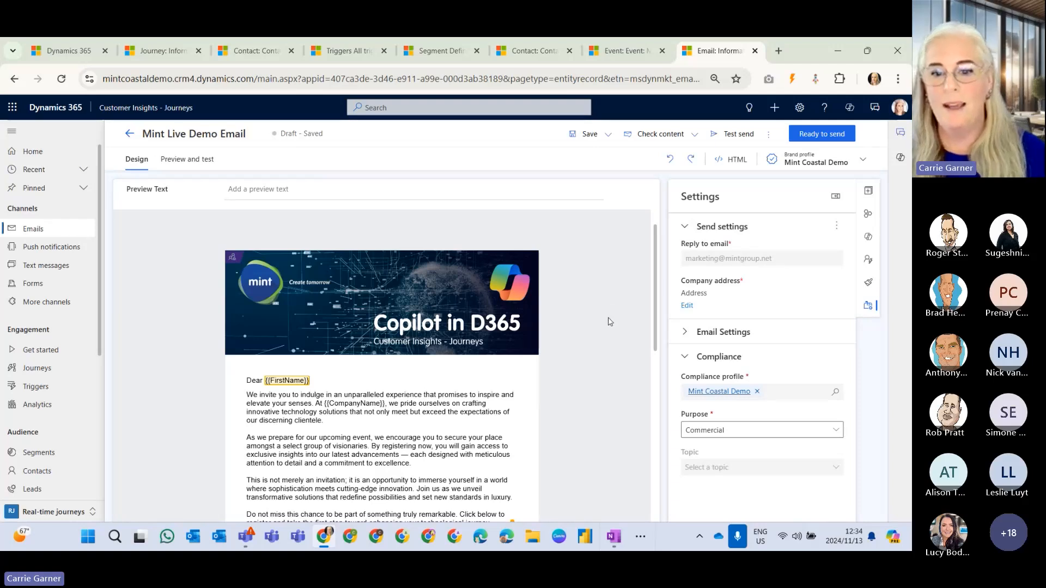
pyautogui.scroll(1, 610, 322)
pyautogui.scroll(2, 610, 322)
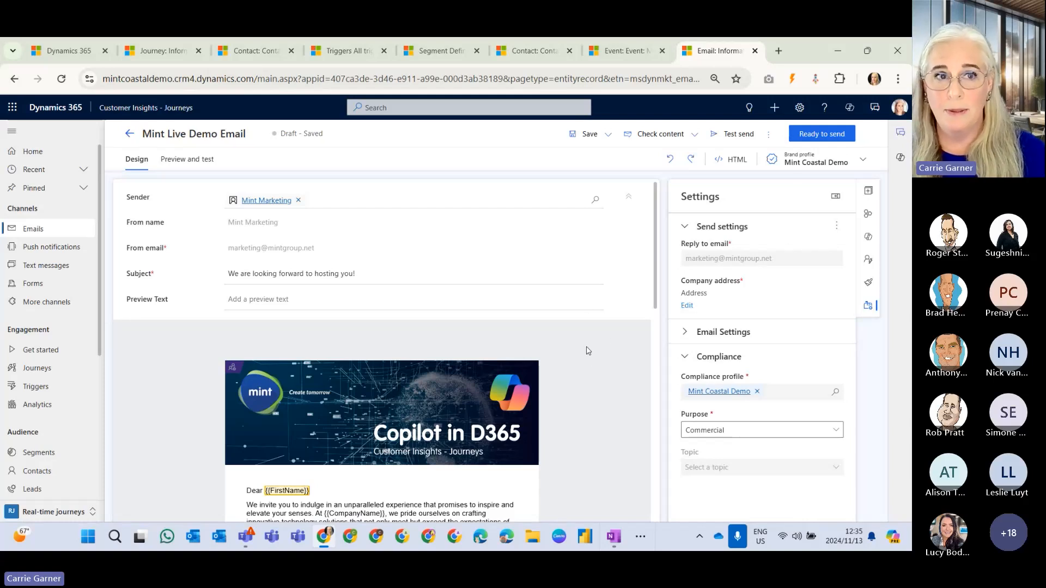
pyautogui.scroll(-3, 593, 305)
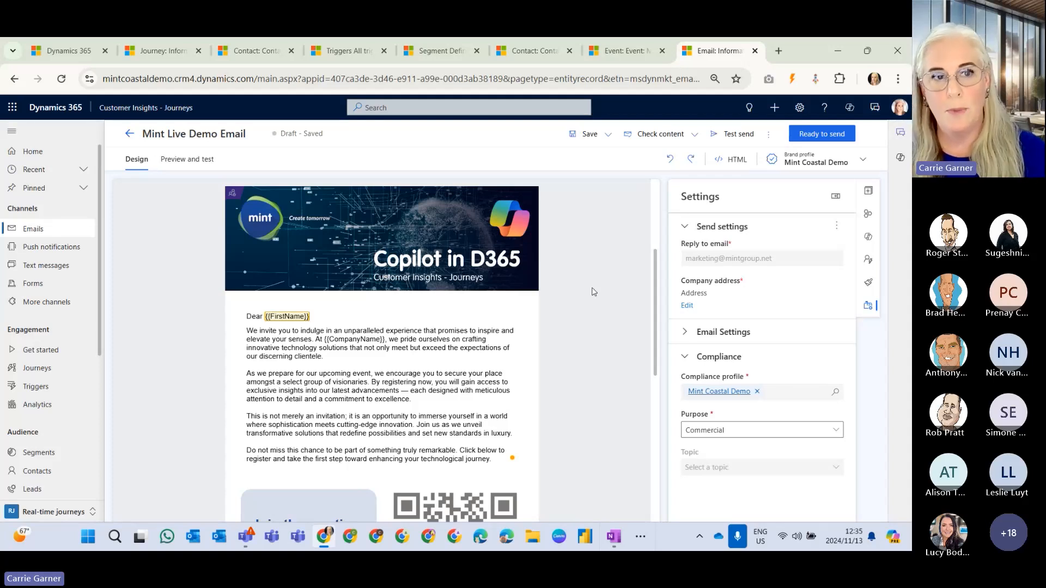
# Look through the brand profile choices available for the email and return to the sender and subject details.
pyautogui.click(817, 164)
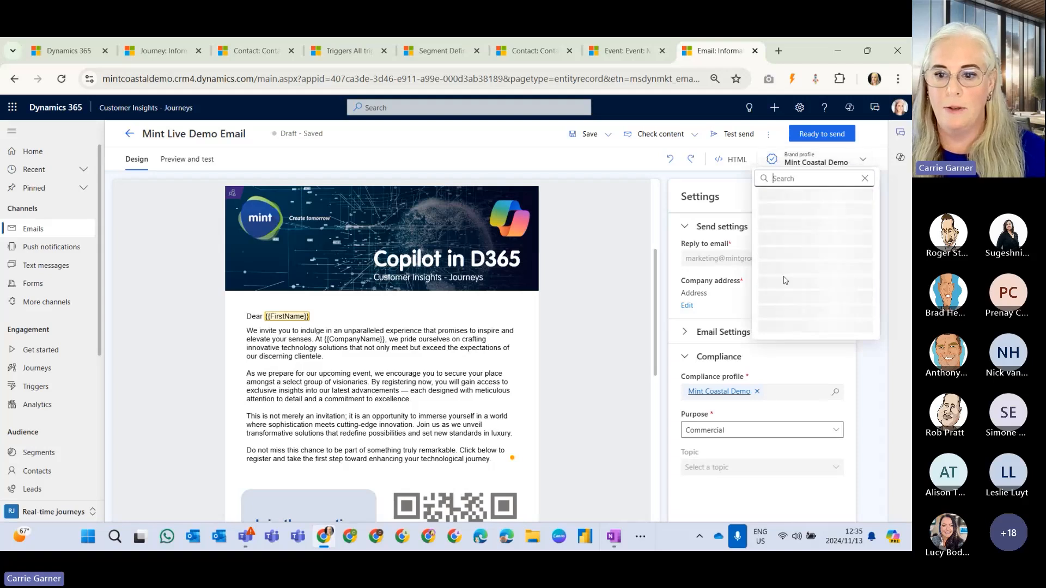
pyautogui.click(832, 165)
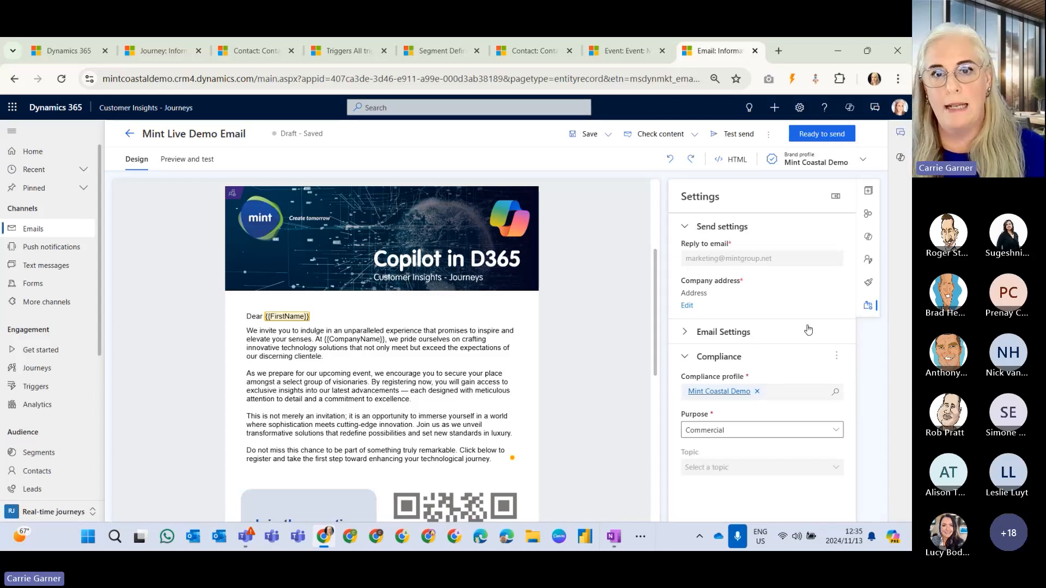
pyautogui.scroll(3, 561, 287)
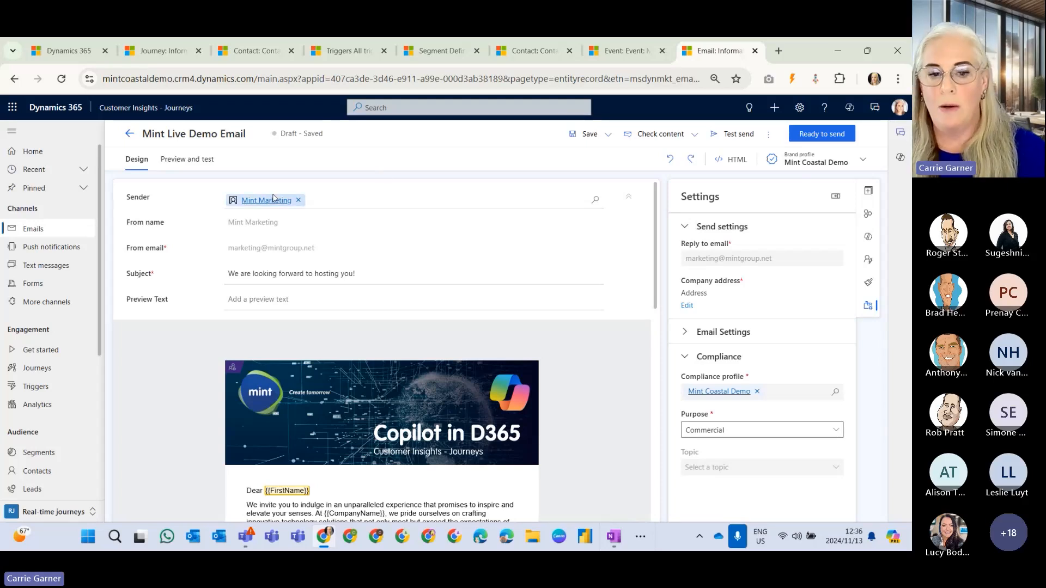
# Dismiss the theme assistant and review the email theme's color palette, background, text styles, buttons, custom fonts and custom variables.
pyautogui.click(869, 282)
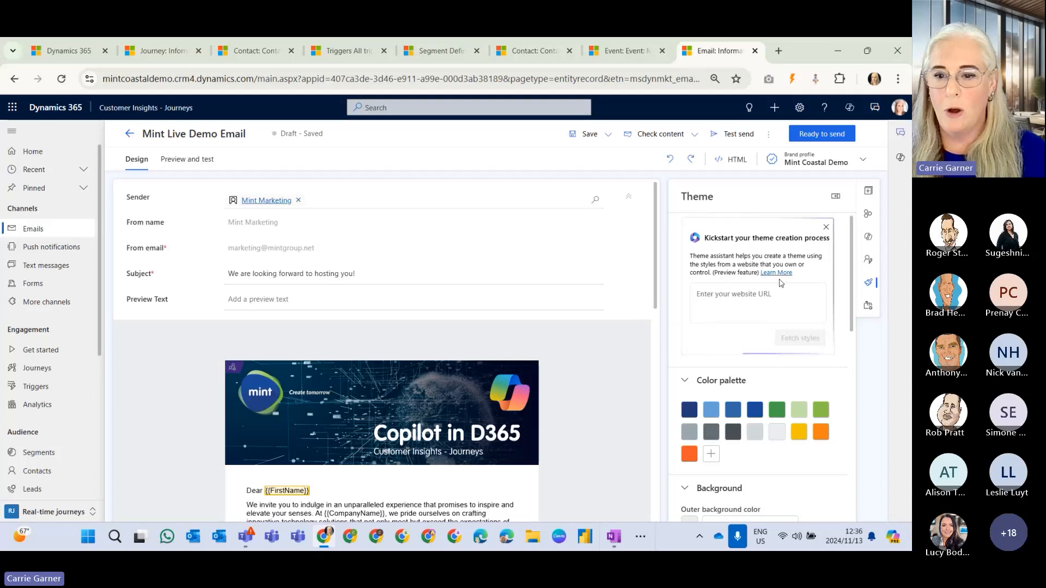
pyautogui.click(826, 228)
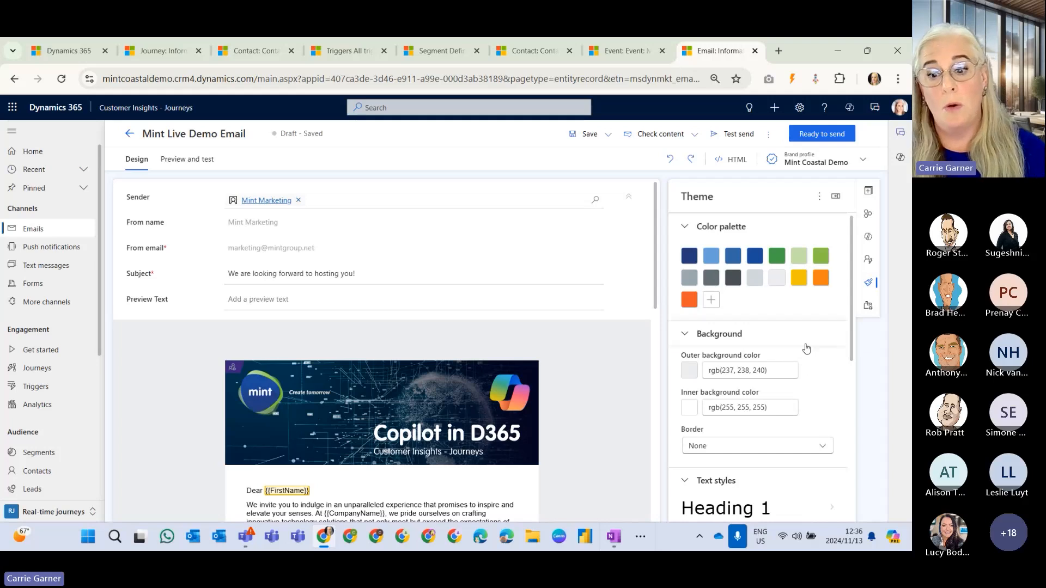
pyautogui.scroll(-2, 820, 332)
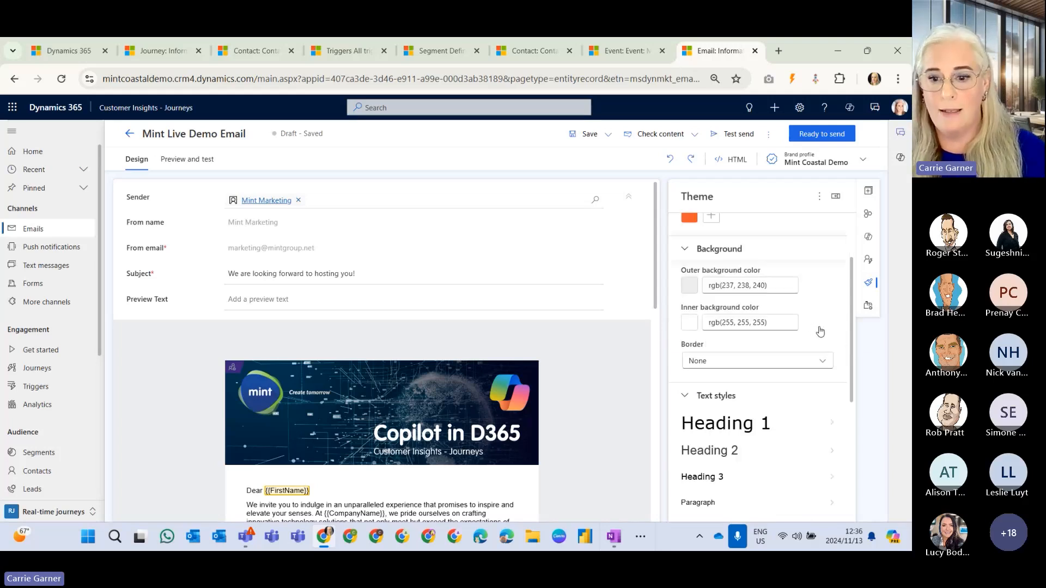
pyautogui.scroll(-2, 820, 331)
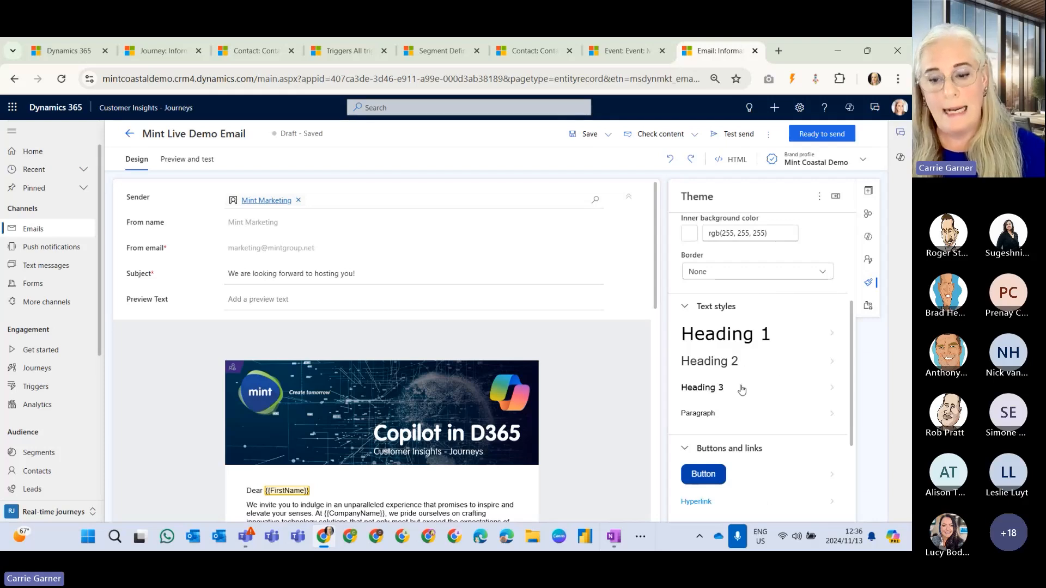
pyautogui.scroll(-3, 760, 411)
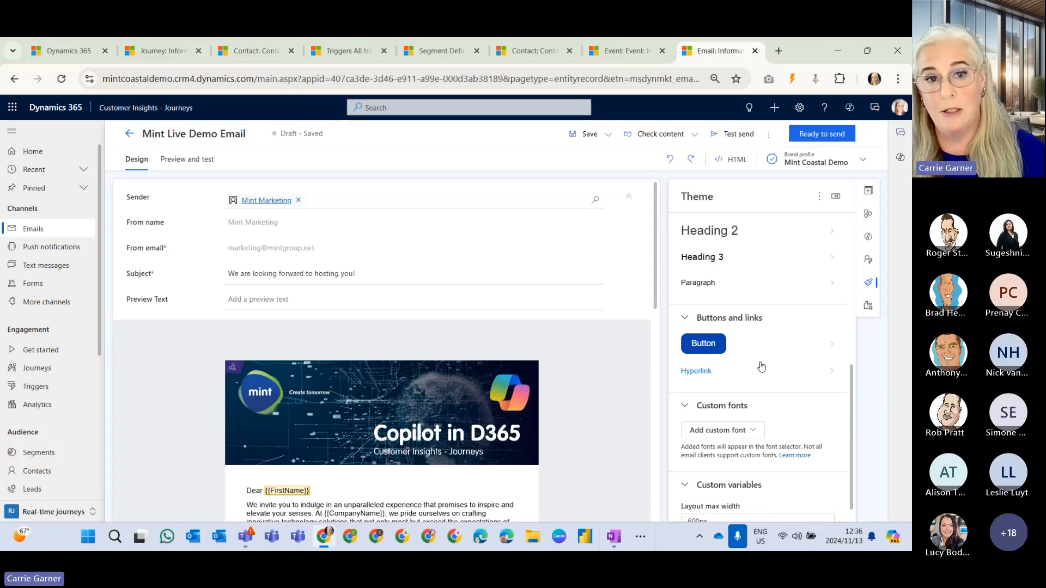
pyautogui.scroll(-1, 761, 366)
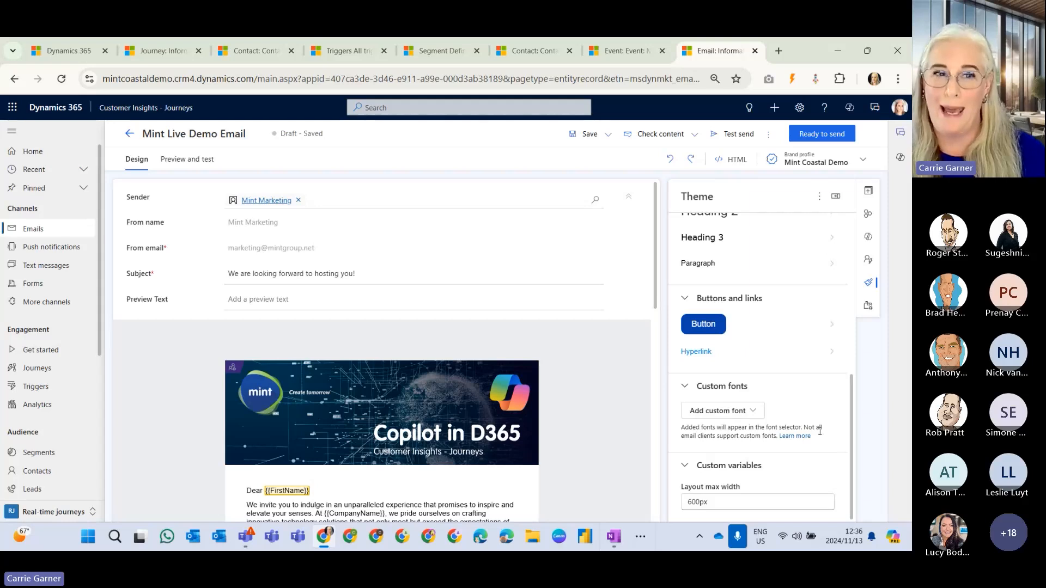
pyautogui.scroll(5, 828, 439)
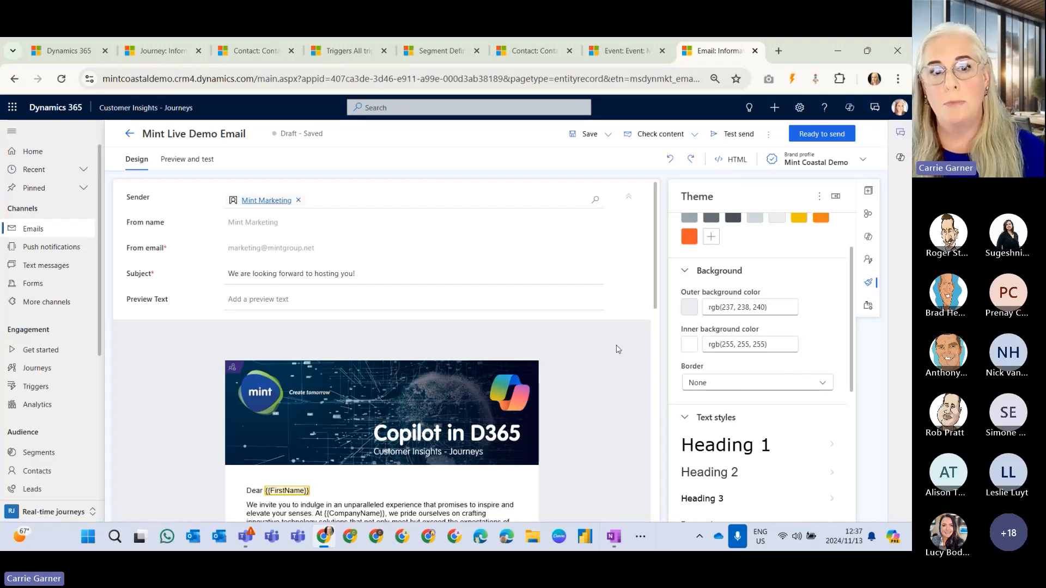
# Examine the email's content down to the footer and inspect the link settings of the small LinkedIn icon.
pyautogui.scroll(-2, 617, 349)
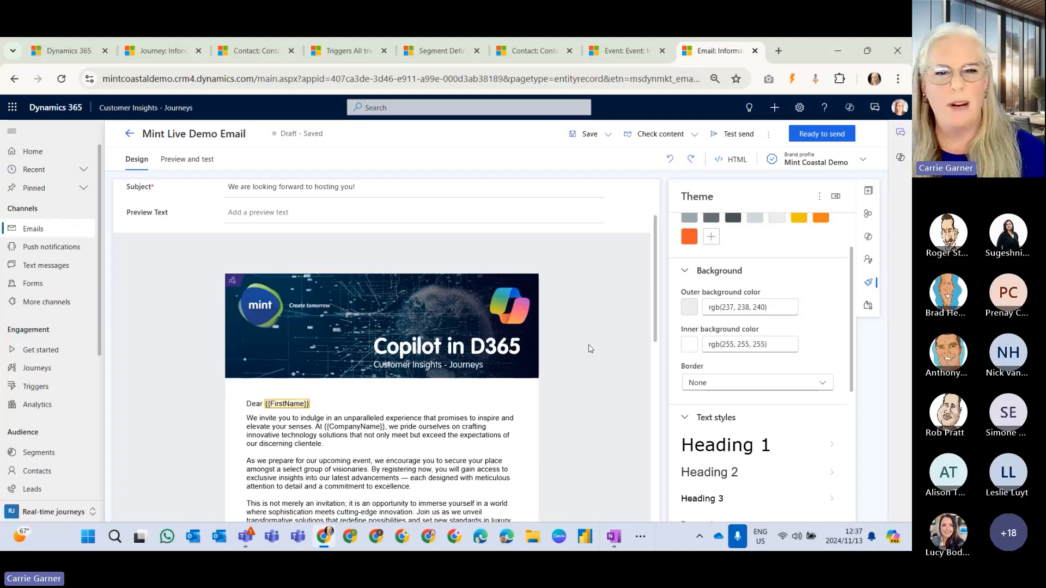
pyautogui.scroll(-5, 590, 349)
pyautogui.scroll(-4, 613, 327)
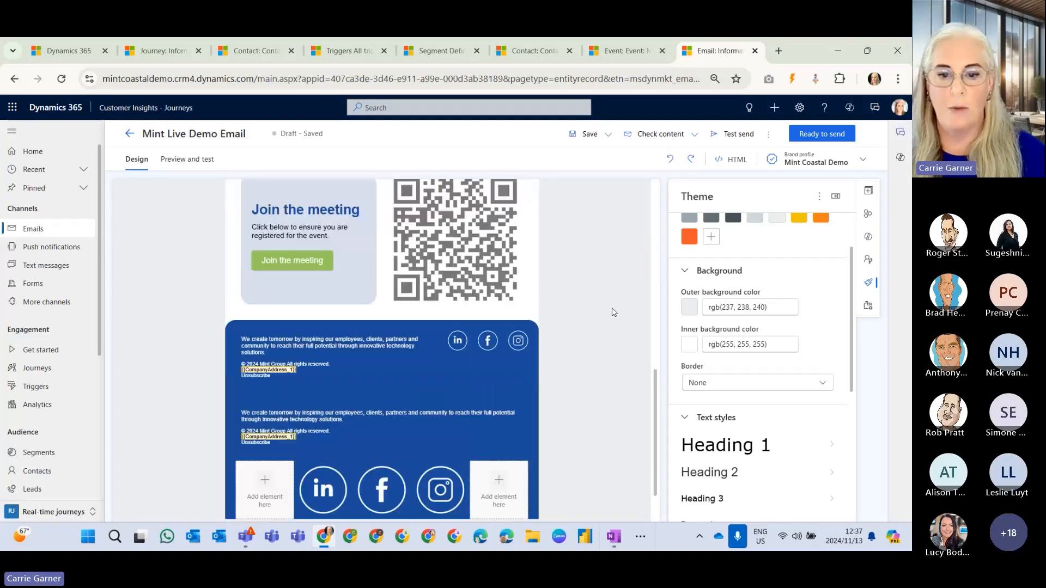
pyautogui.scroll(-1, 613, 312)
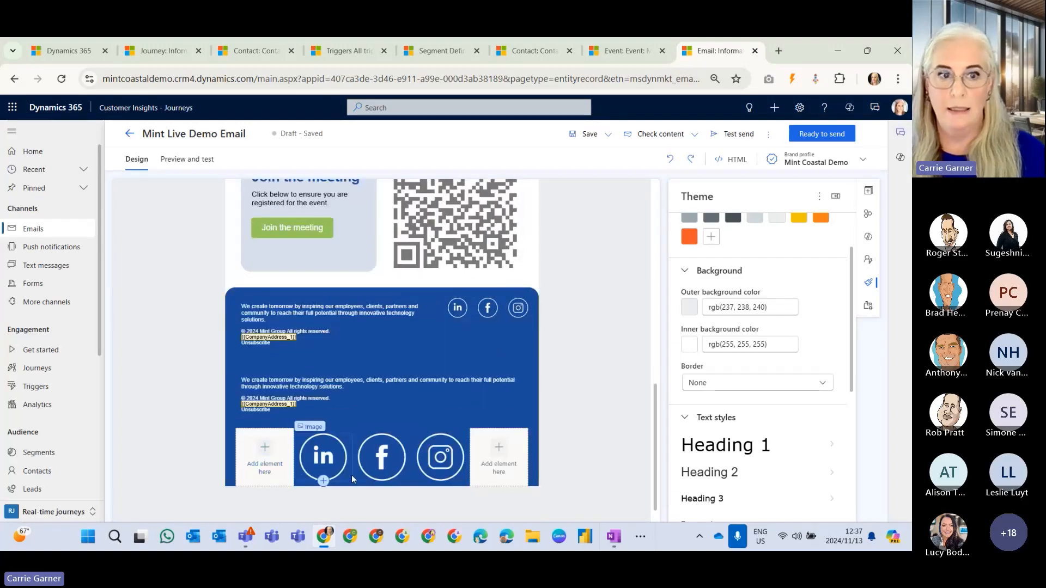
pyautogui.click(456, 308)
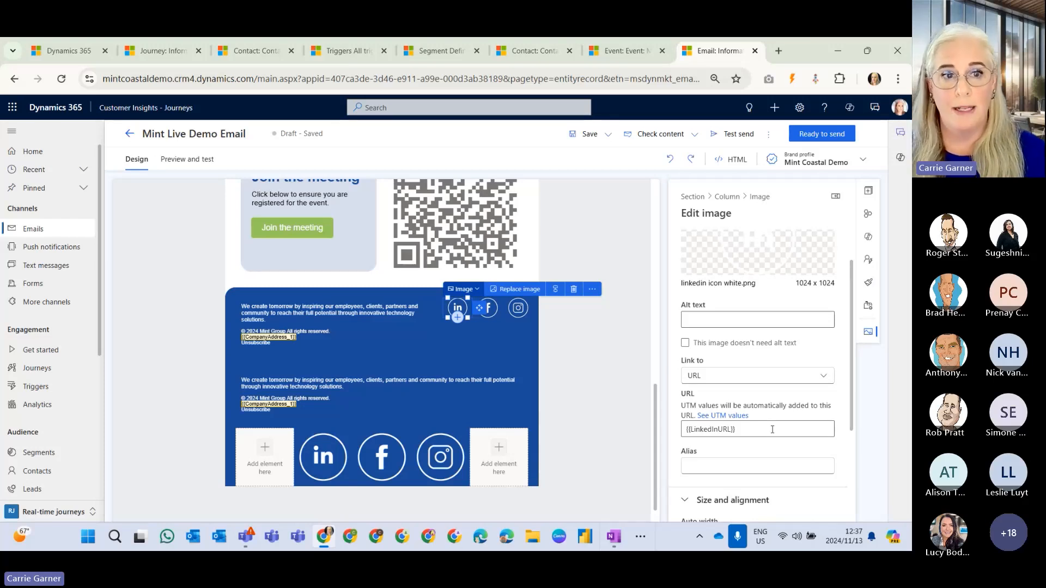
pyautogui.click(625, 388)
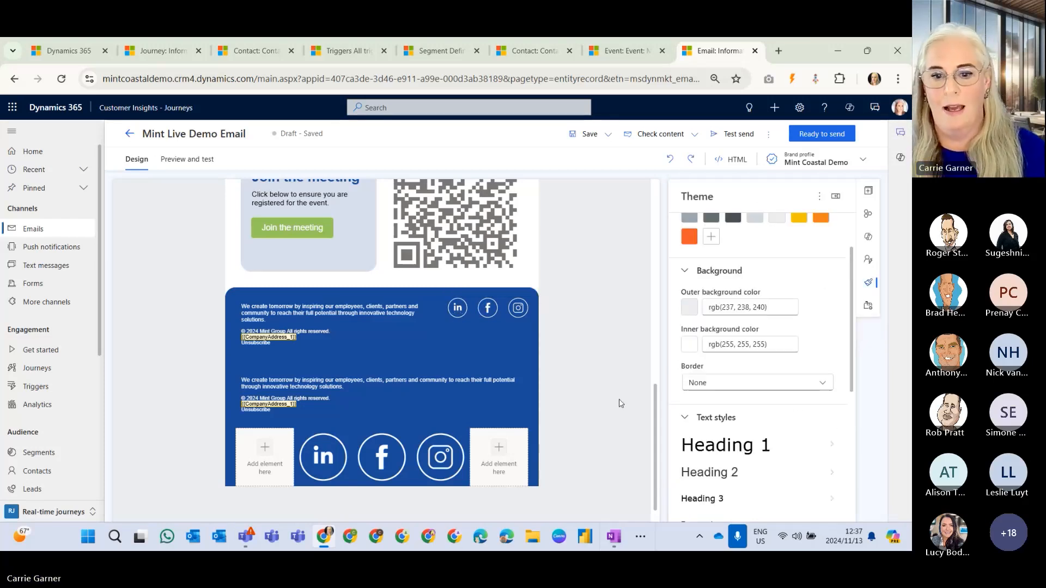
pyautogui.scroll(2, 624, 398)
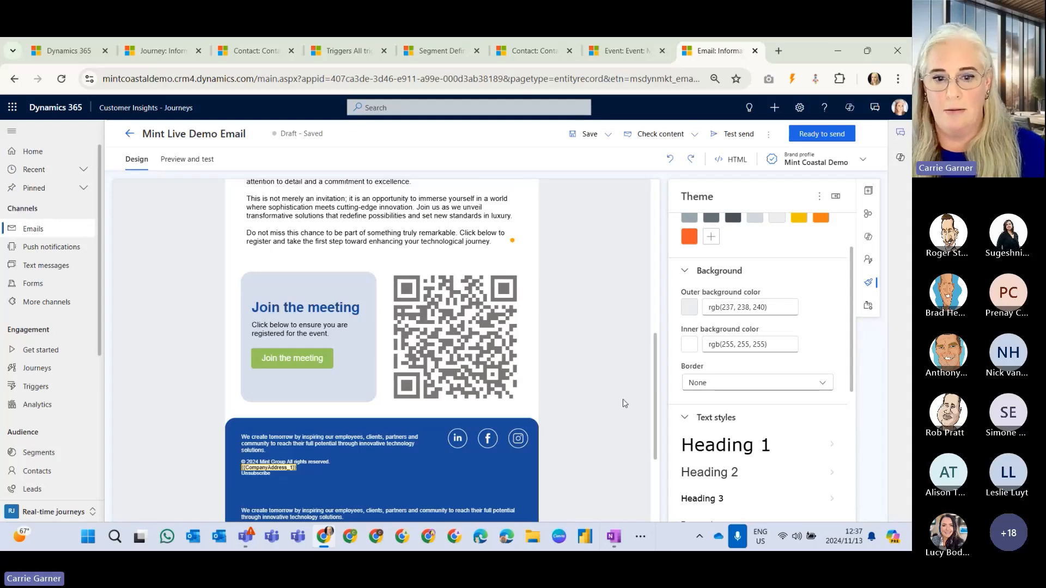
pyautogui.scroll(5, 624, 403)
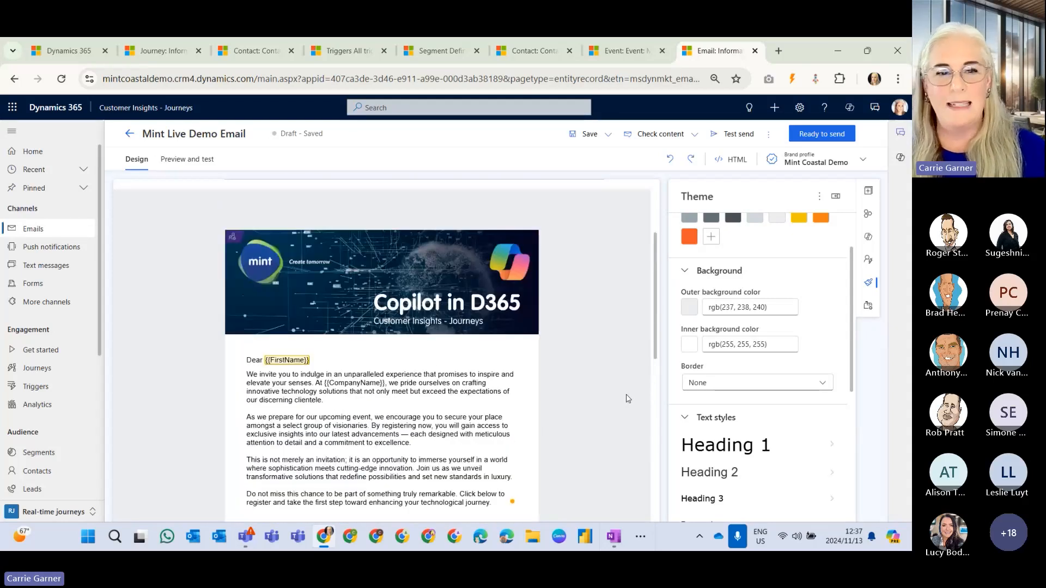
# Add a one-column layout section between the invitation text and the Join the meeting block.
pyautogui.click(868, 194)
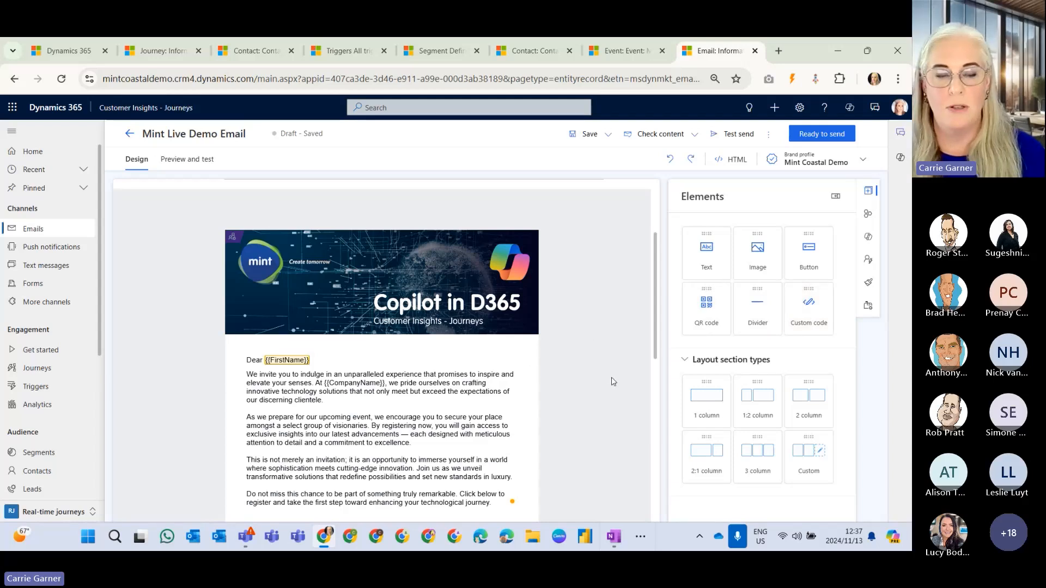
pyautogui.scroll(-3, 611, 381)
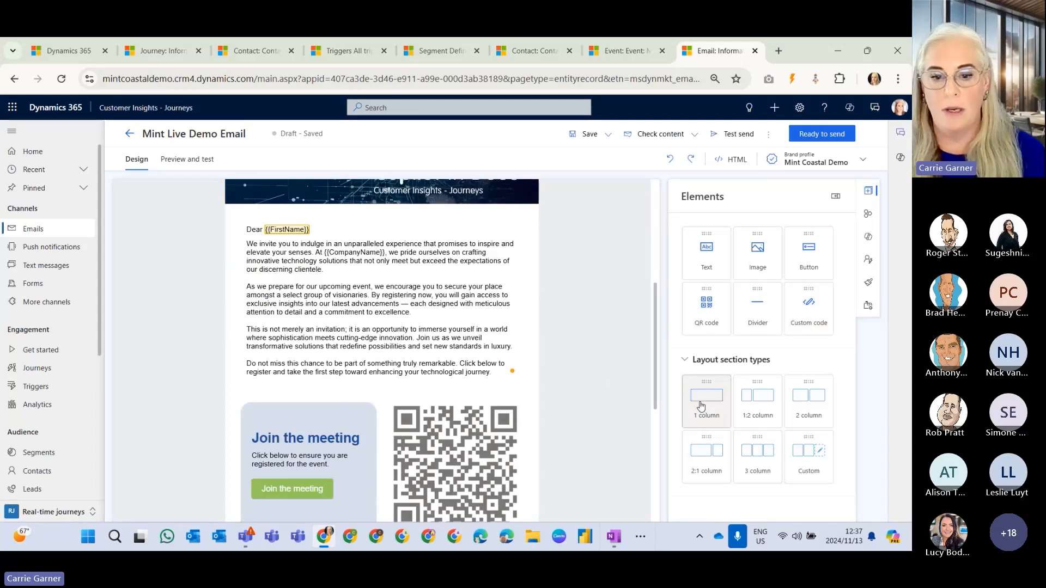
pyautogui.moveTo(701, 406); pyautogui.dragTo(381, 384)
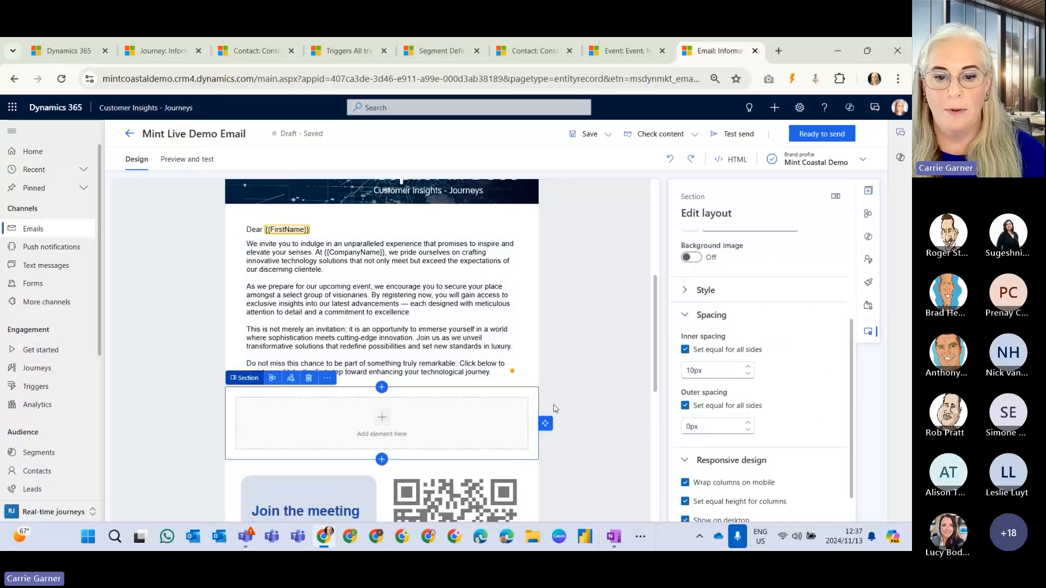
pyautogui.scroll(3, 785, 327)
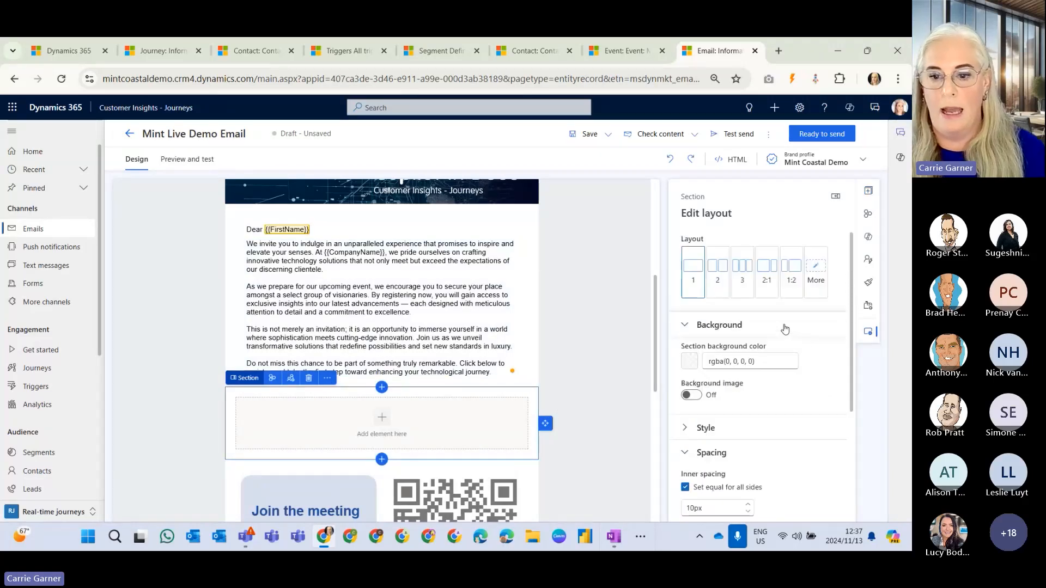
# Place a button element in the empty one-column section and view its link and text settings.
pyautogui.click(868, 190)
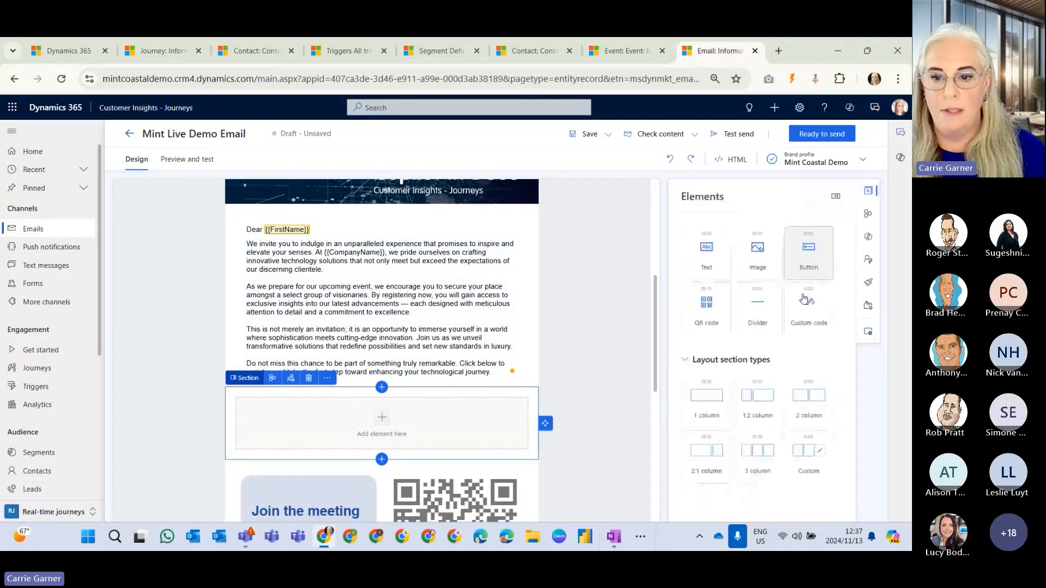
pyautogui.moveTo(816, 277); pyautogui.dragTo(487, 419)
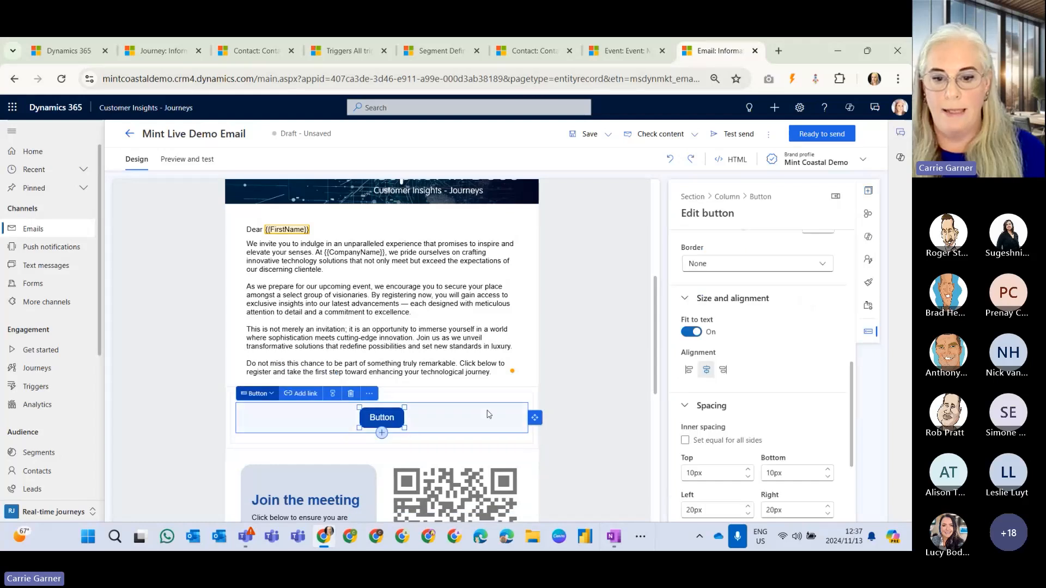
pyautogui.scroll(5, 796, 387)
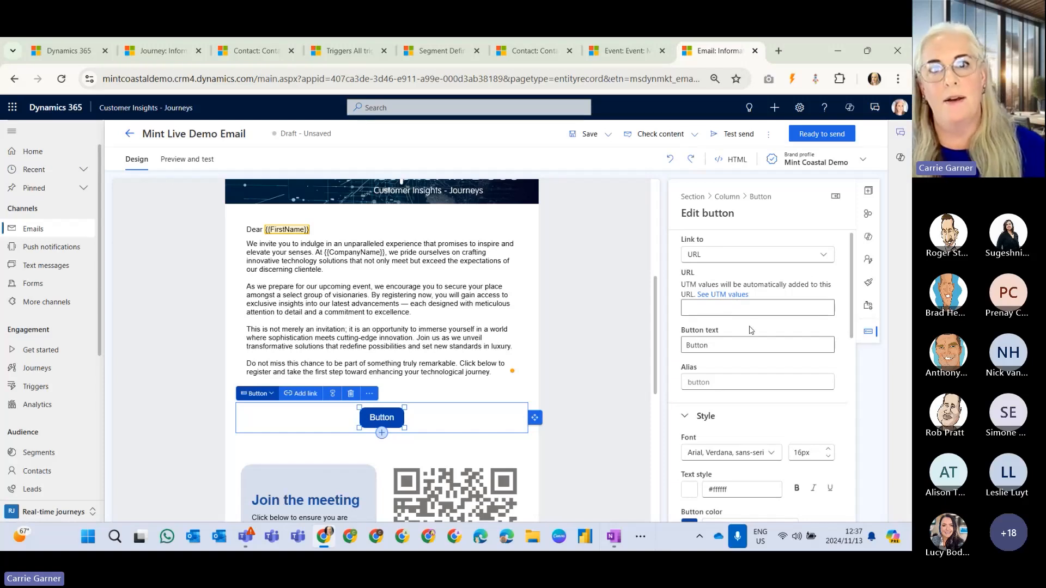
# Set the new button's color to the theme green #89c146, review its spacing settings and deselect it.
pyautogui.scroll(-4, 752, 332)
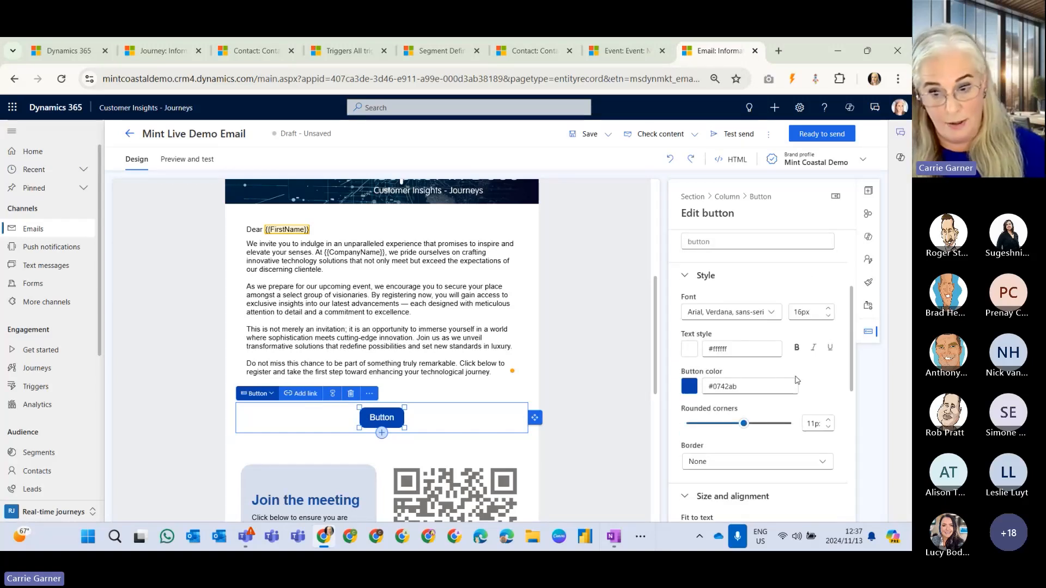
pyautogui.click(689, 310)
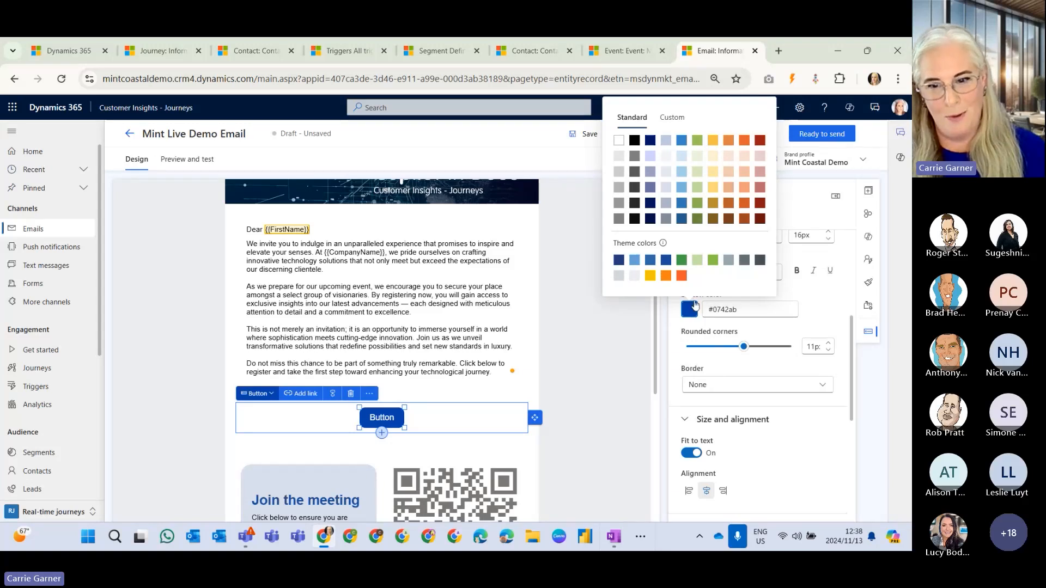
pyautogui.click(713, 261)
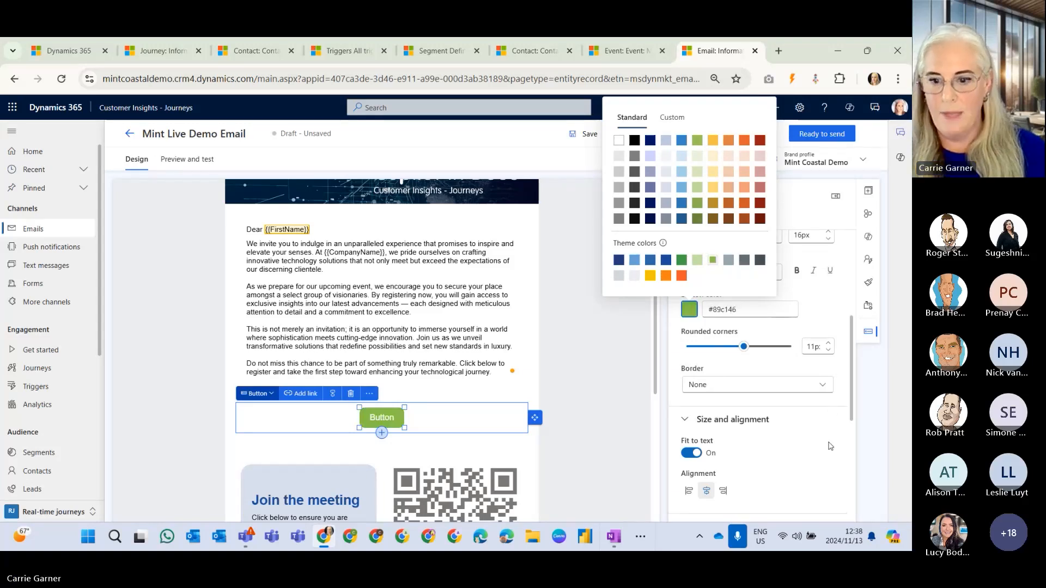
pyautogui.click(823, 405)
pyautogui.scroll(-5, 822, 405)
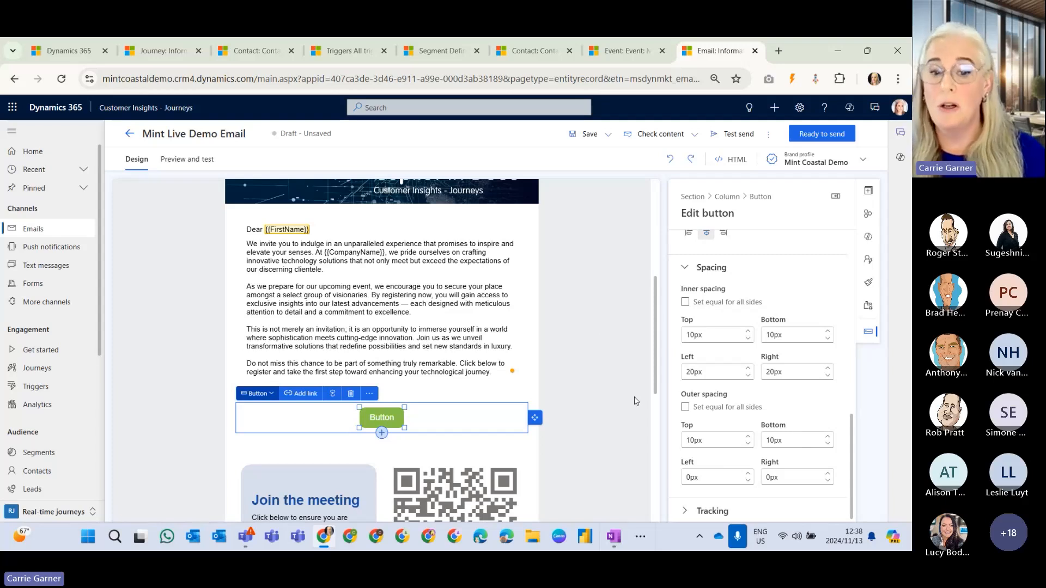
pyautogui.click(619, 353)
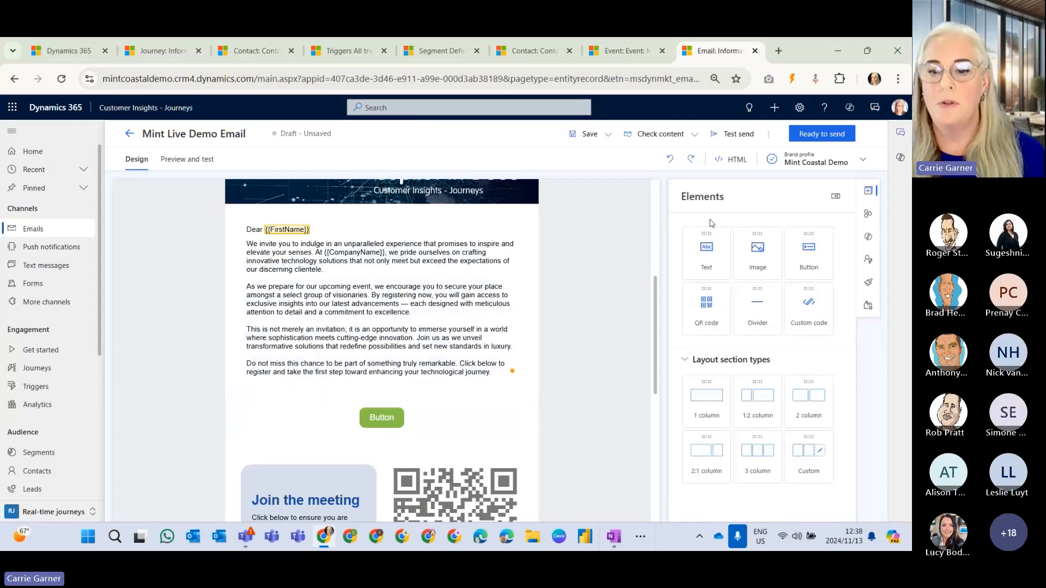
# Look through the email's HTML source, close the code editor and review the header image and body text in the design.
pyautogui.click(729, 159)
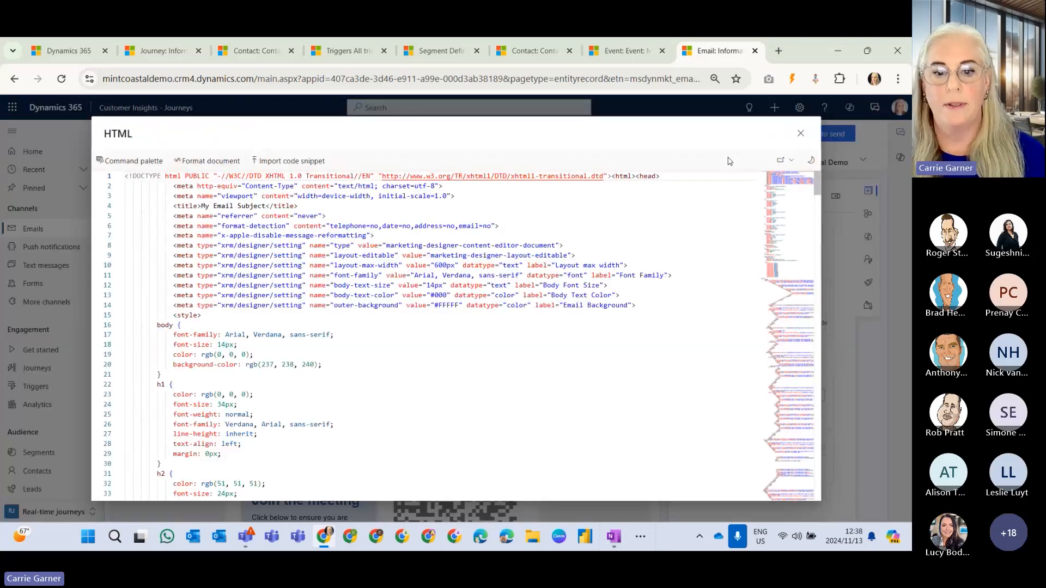
pyautogui.scroll(-5, 523, 289)
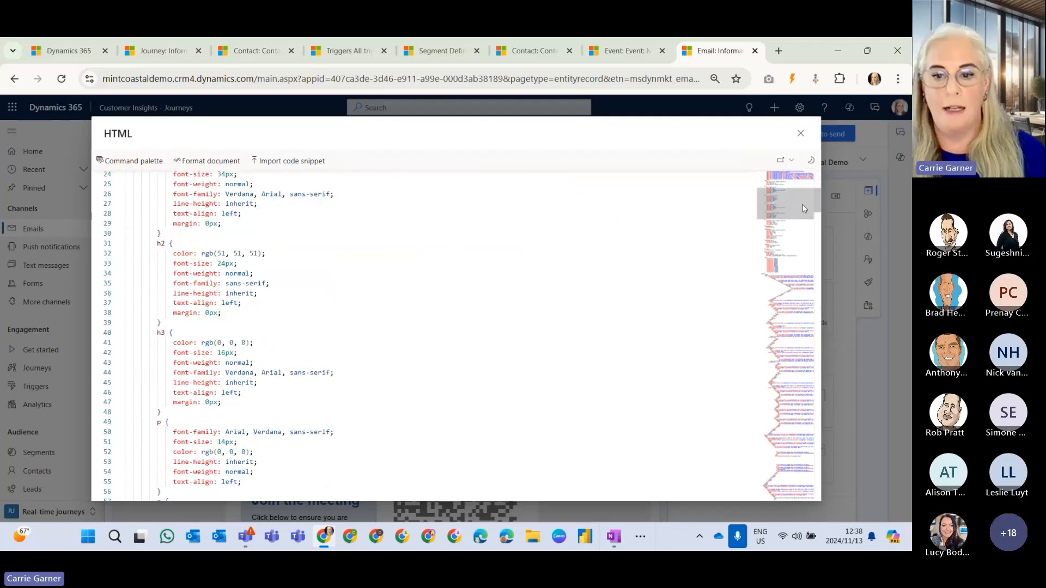
pyautogui.moveTo(798, 206); pyautogui.dragTo(804, 419)
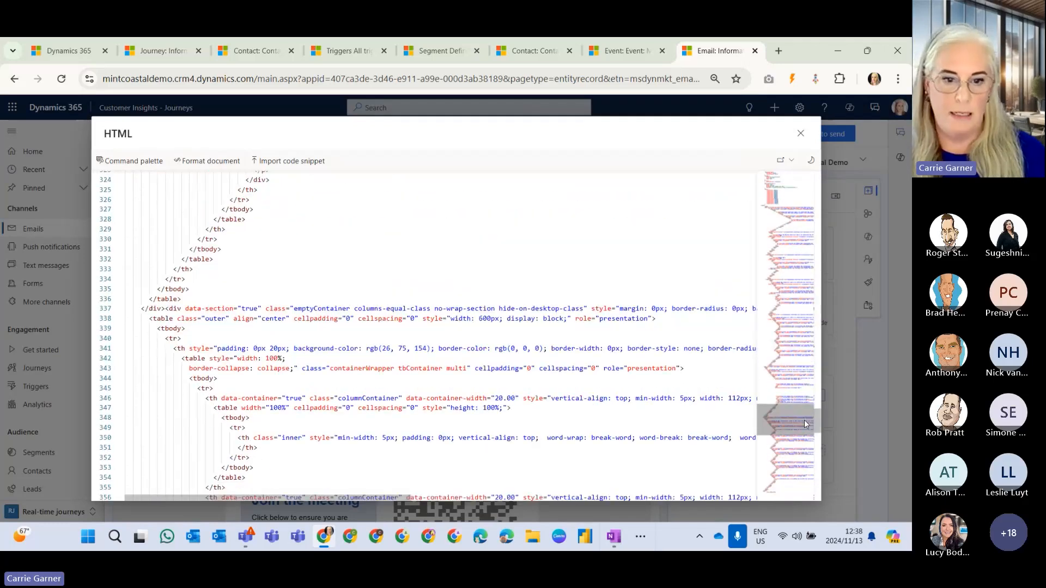
pyautogui.click(800, 133)
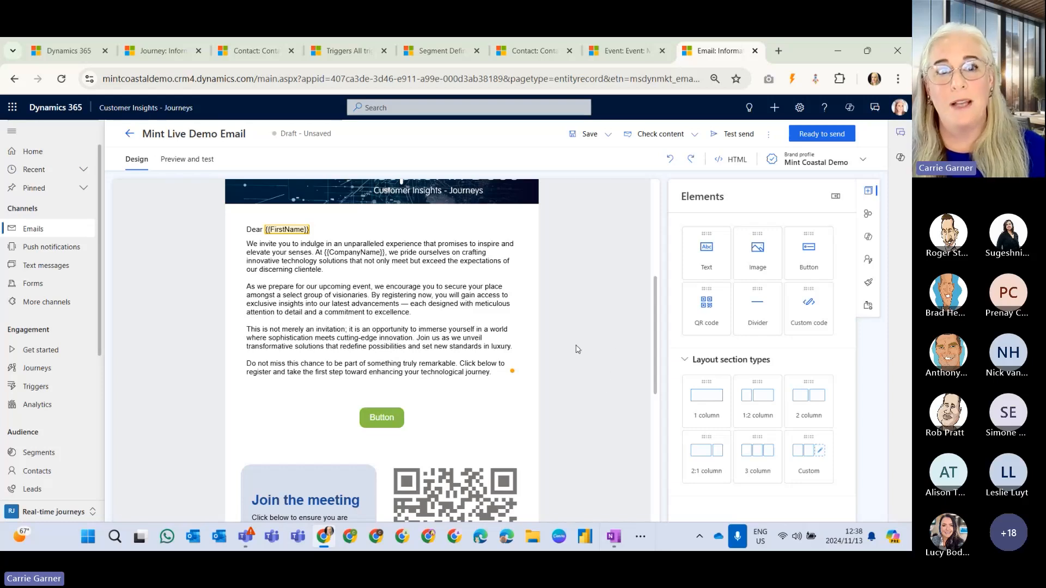
pyautogui.scroll(4, 578, 349)
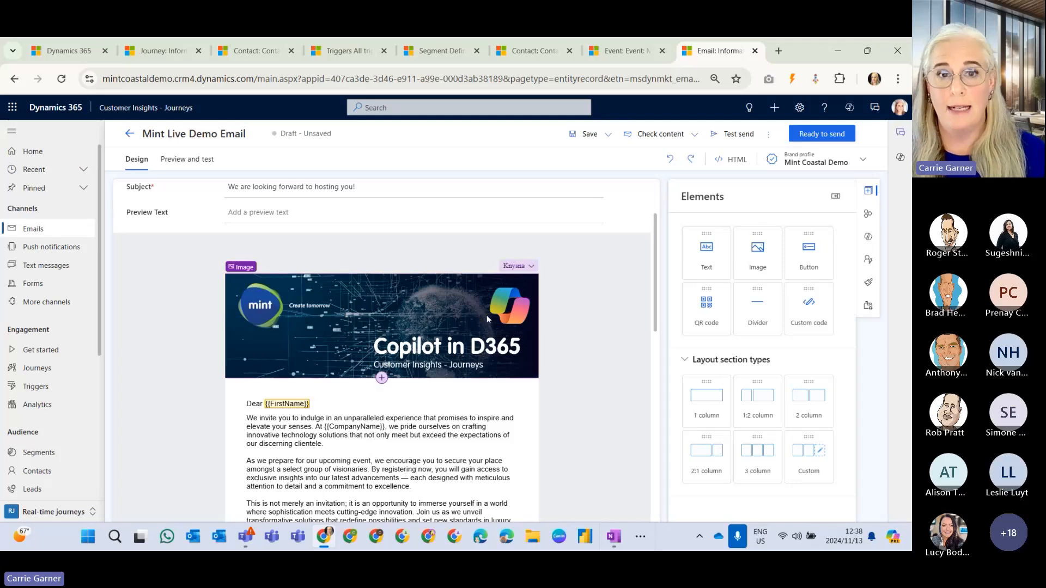
pyautogui.scroll(-2, 516, 331)
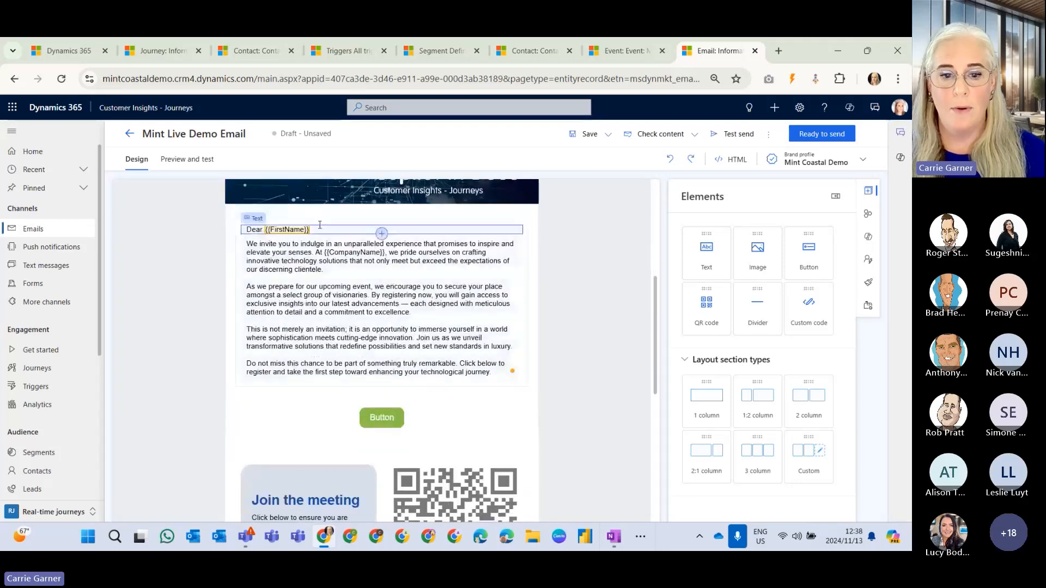
# View the save-as-content-block options for the invitation text section and close them without saving.
pyautogui.click(532, 312)
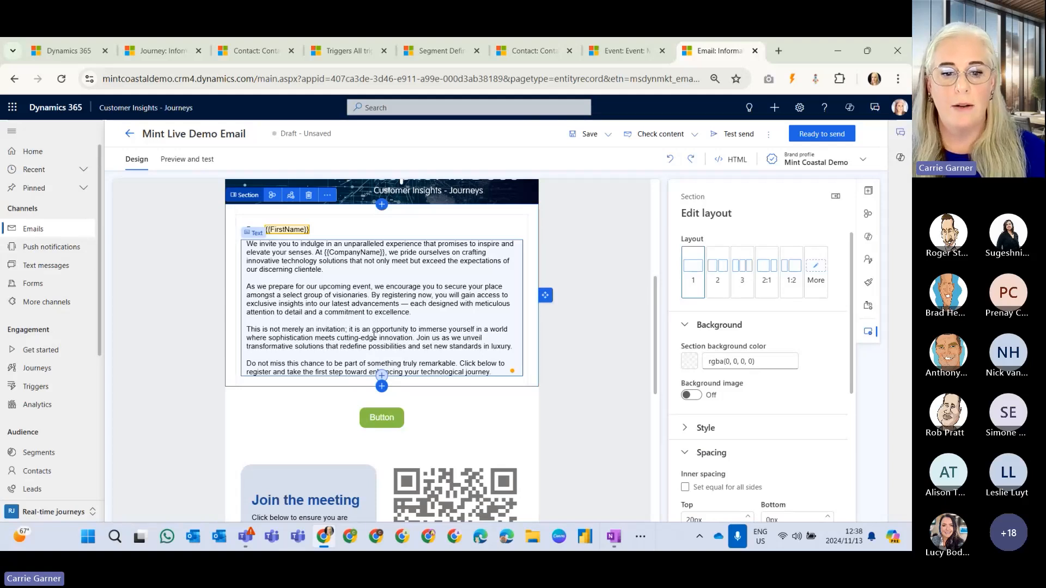
pyautogui.click(272, 194)
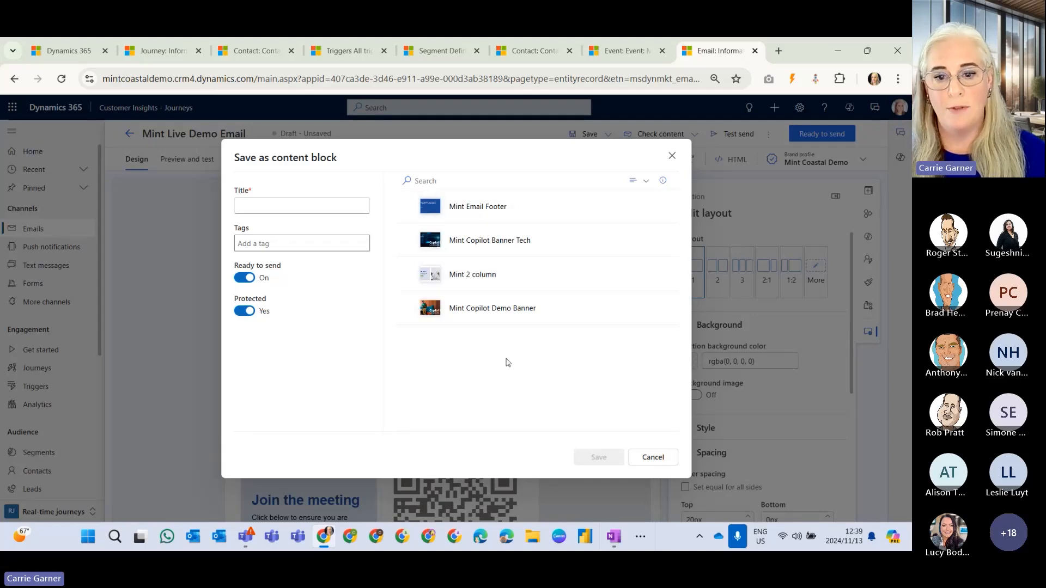
pyautogui.press('Escape')
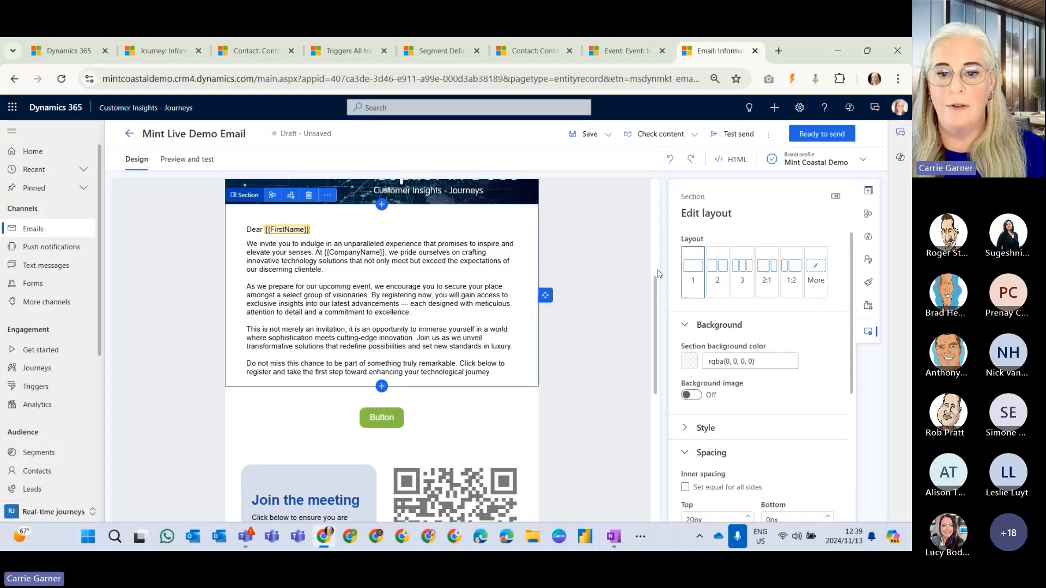
# Look through the saved content blocks, the email's lower sections and footer, and the Assets area of the site navigation.
pyautogui.click(869, 215)
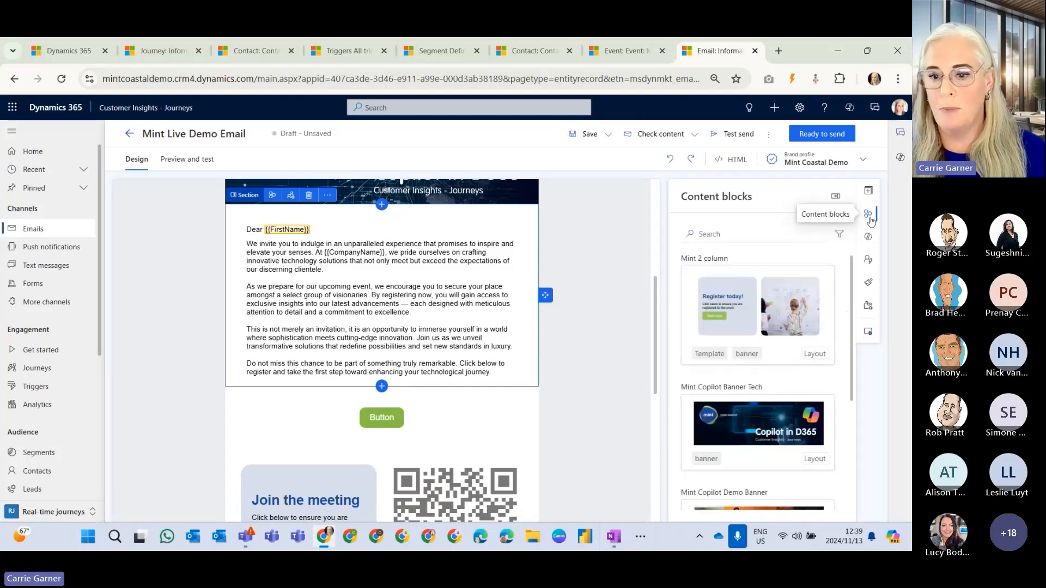
pyautogui.scroll(-5, 842, 374)
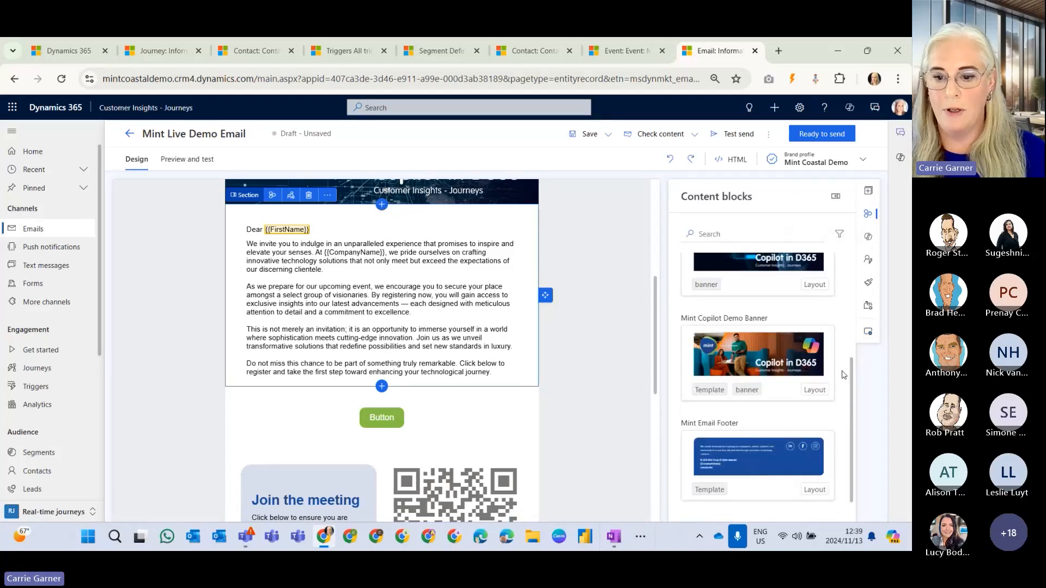
pyautogui.moveTo(759, 457); pyautogui.dragTo(422, 417)
pyautogui.scroll(-3, 594, 387)
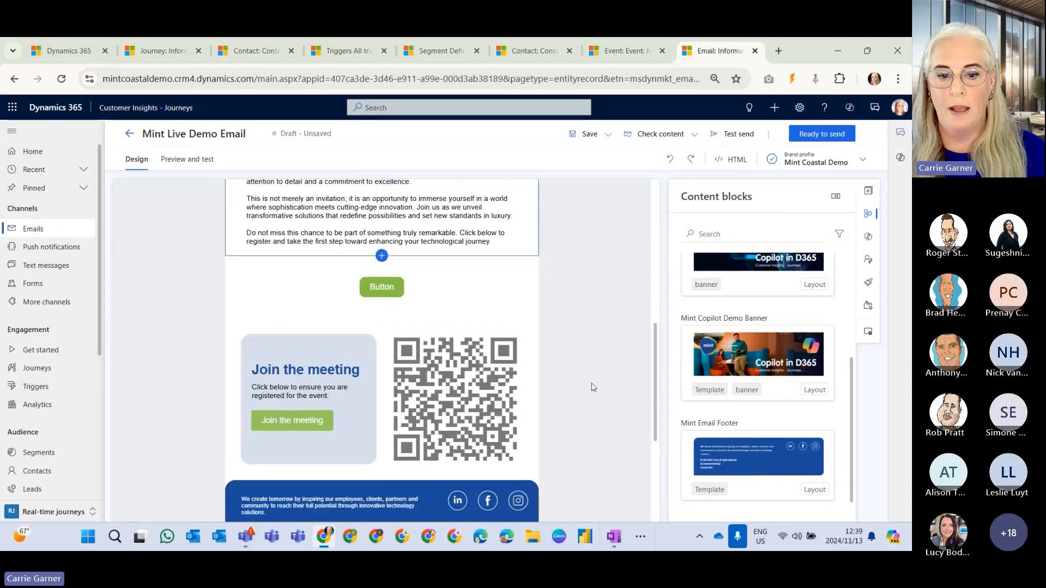
pyautogui.scroll(-5, 593, 387)
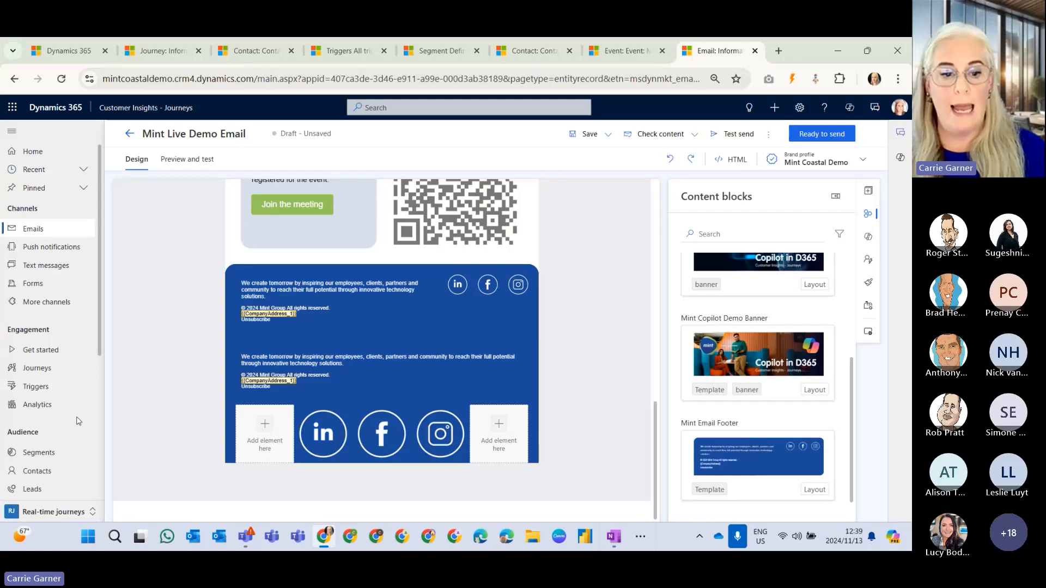
pyautogui.scroll(-3, 79, 421)
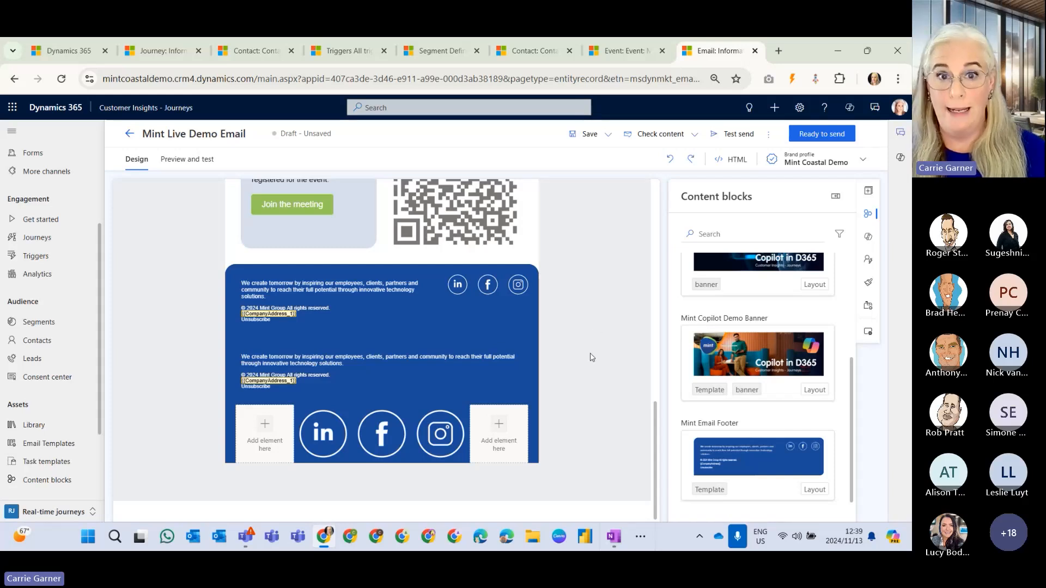
# Examine the column layout, spacing and desktop/mobile display settings of the two footer text sections, ending with nothing selected.
pyautogui.click(543, 314)
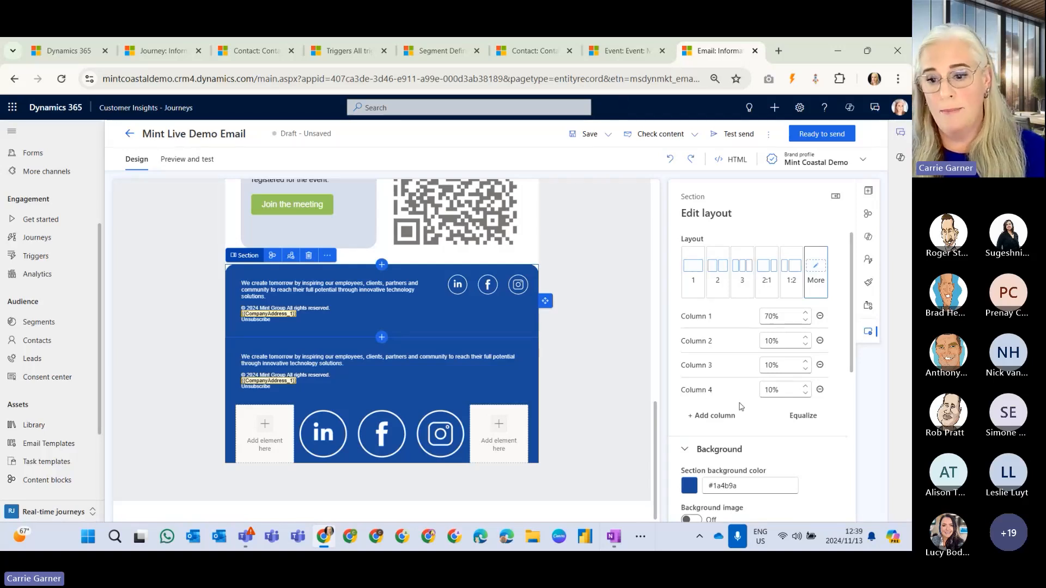
pyautogui.scroll(-5, 722, 441)
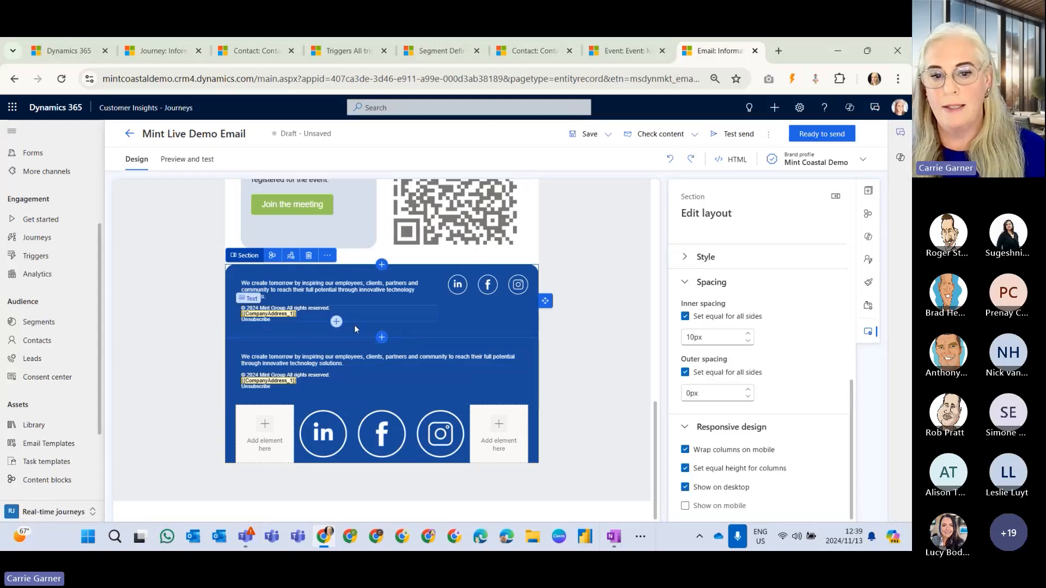
pyautogui.click(537, 351)
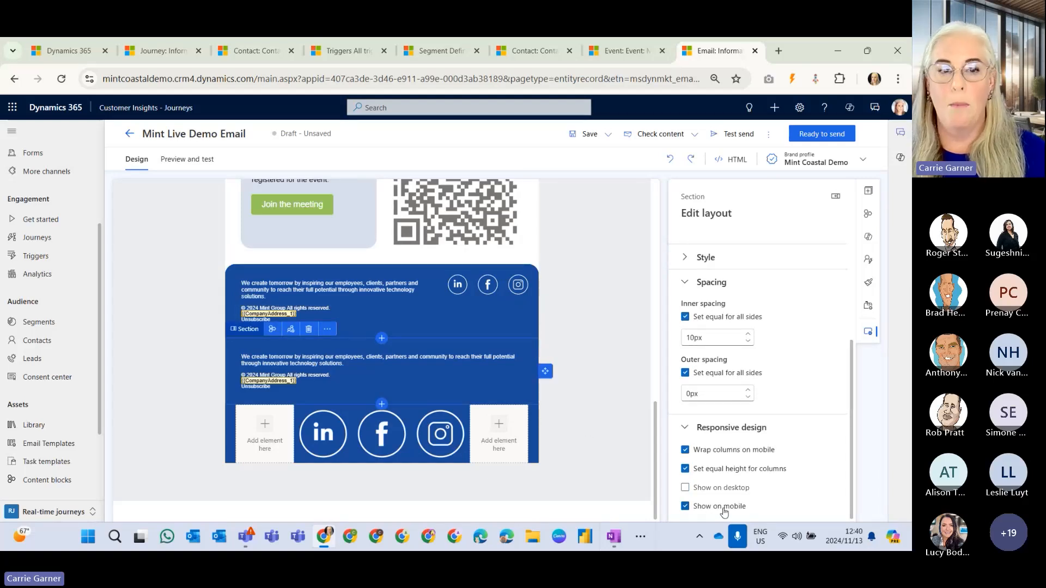
pyautogui.click(568, 443)
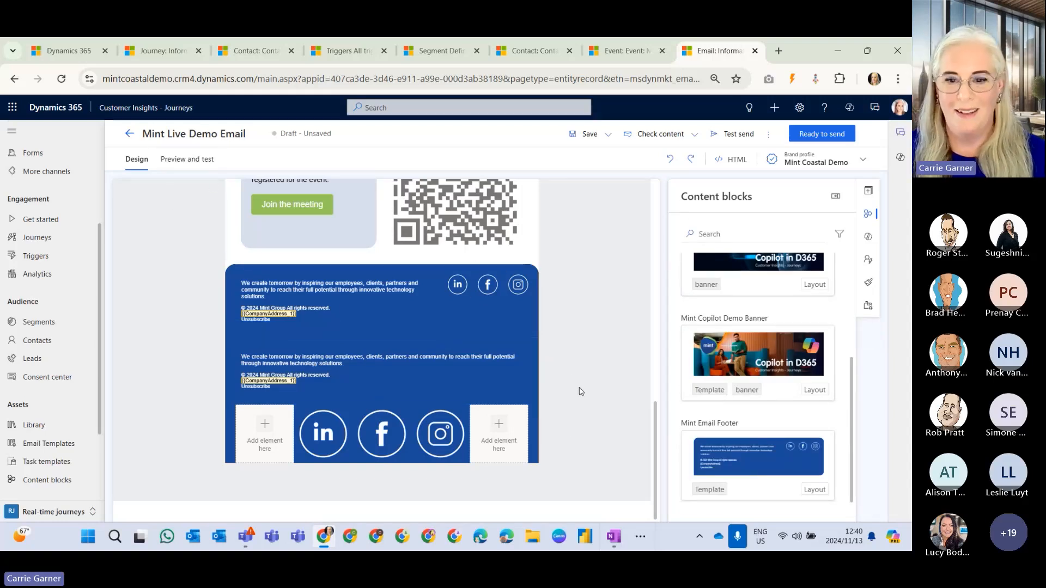
# Return to the email's header and invitation text, show Content Ideas, and review the key point examples.
pyautogui.scroll(6, 581, 391)
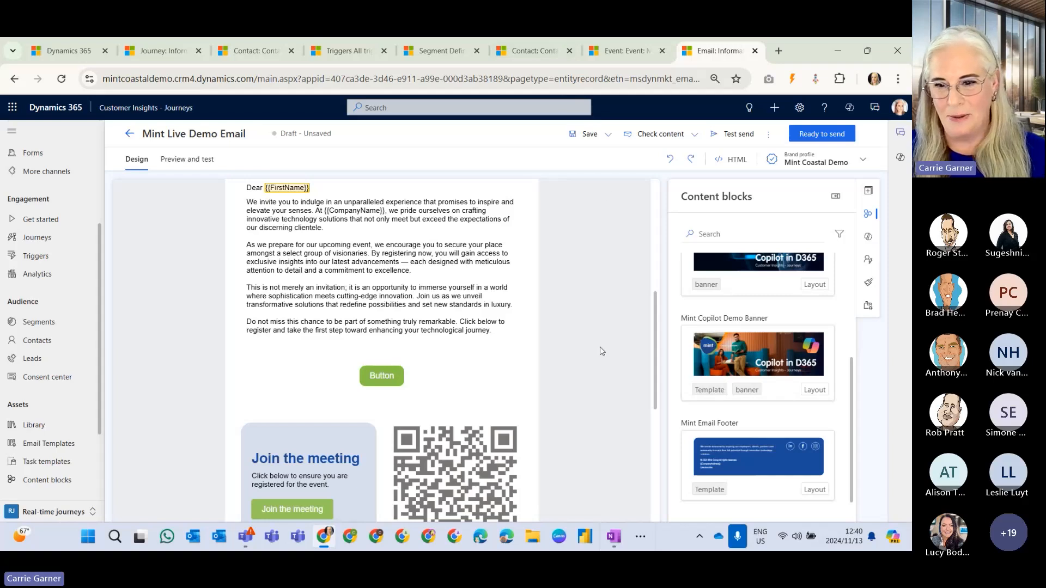
pyautogui.scroll(5, 600, 352)
pyautogui.scroll(-1, 490, 371)
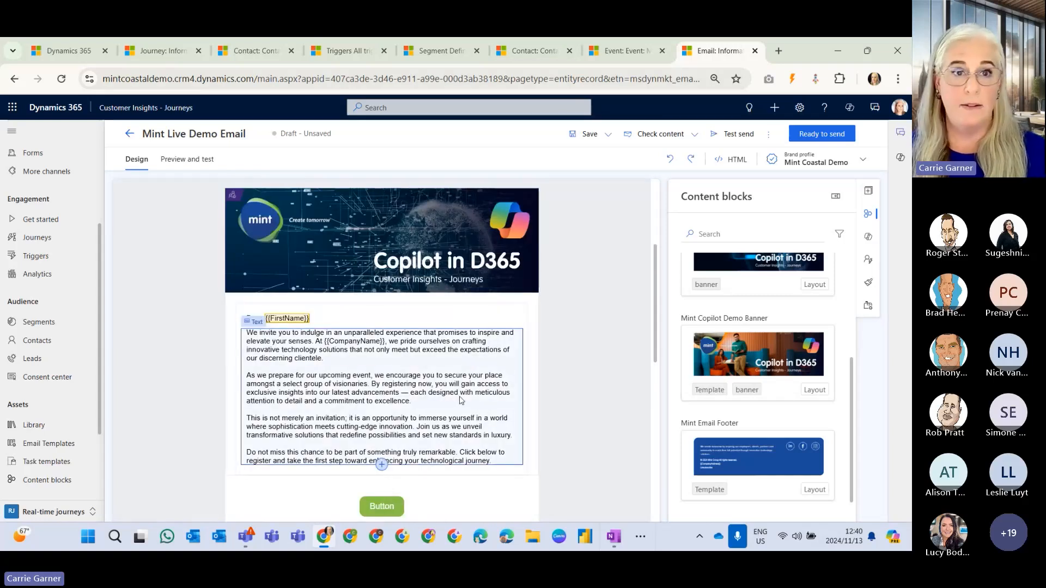
pyautogui.click(868, 237)
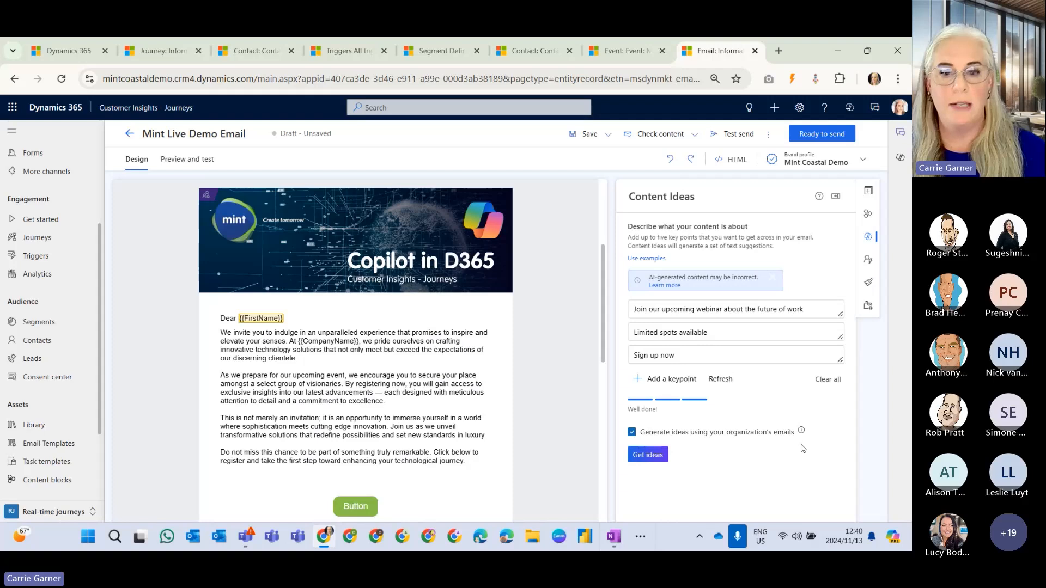
pyautogui.click(646, 259)
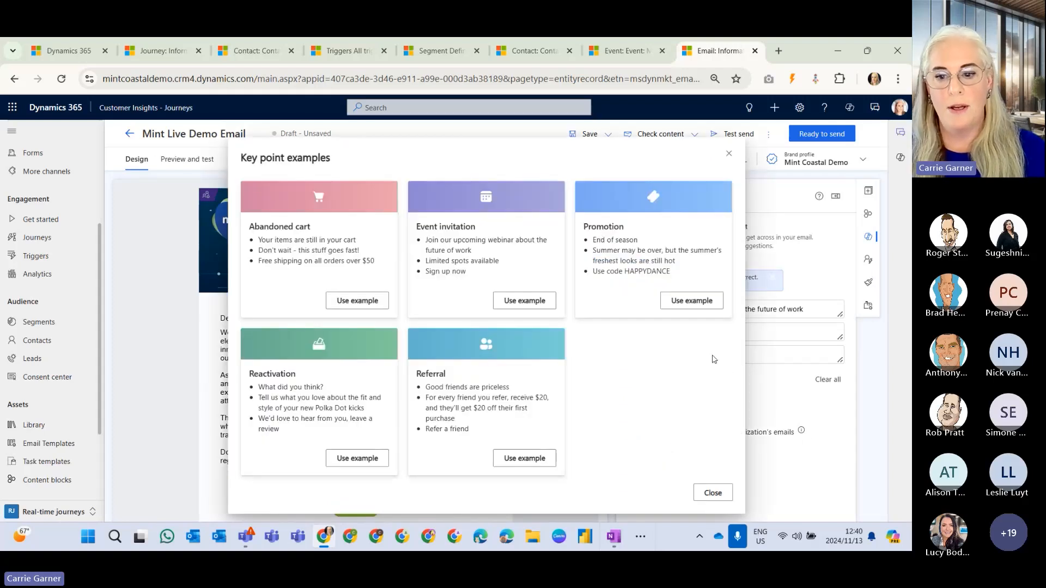
pyautogui.click(780, 428)
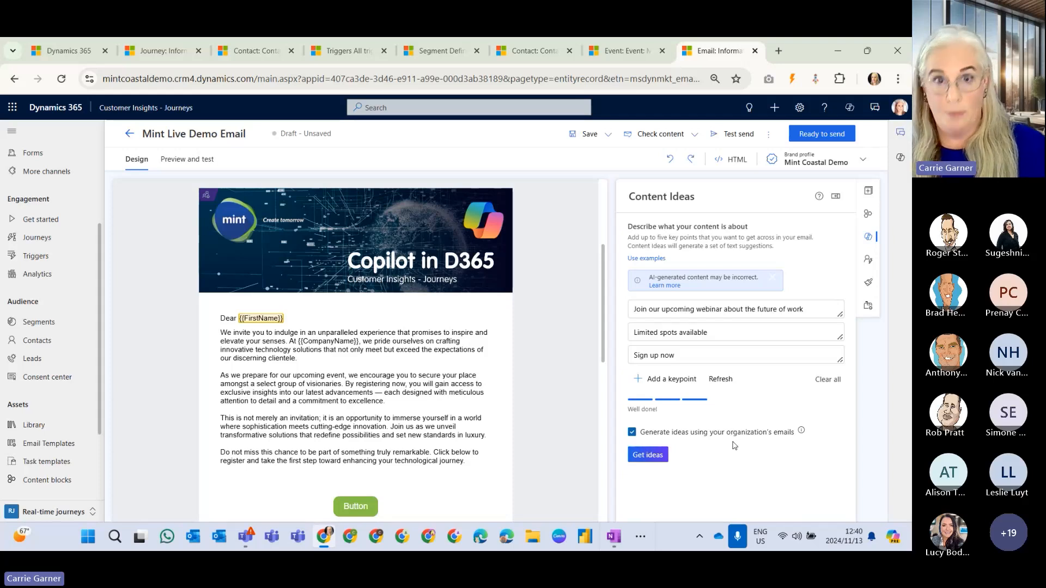
# Generate content ideas from the three webinar key points using the organization's emails, and browse the suggestions.
pyautogui.click(647, 455)
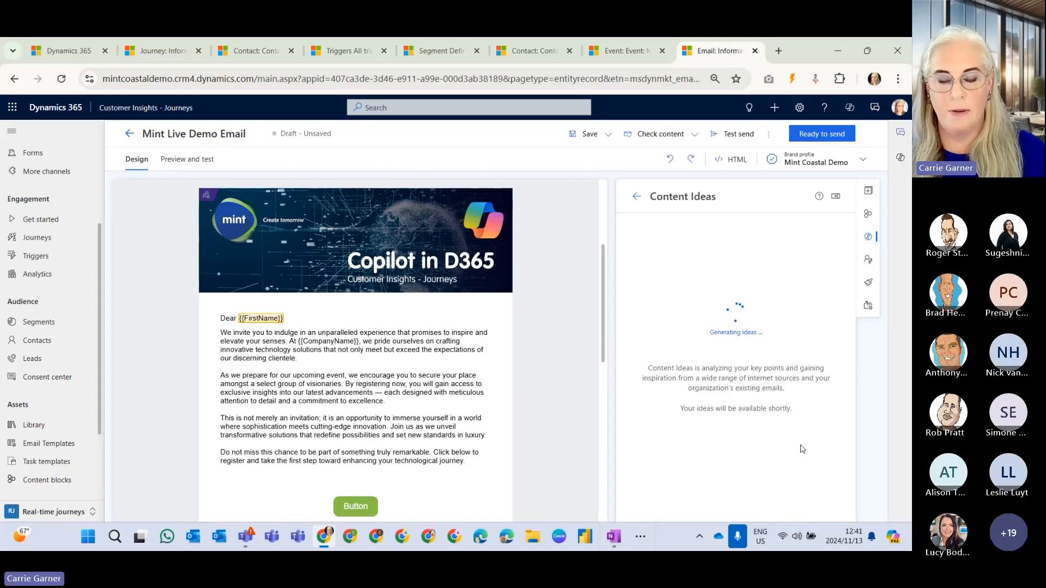
pyautogui.scroll(-4, 802, 323)
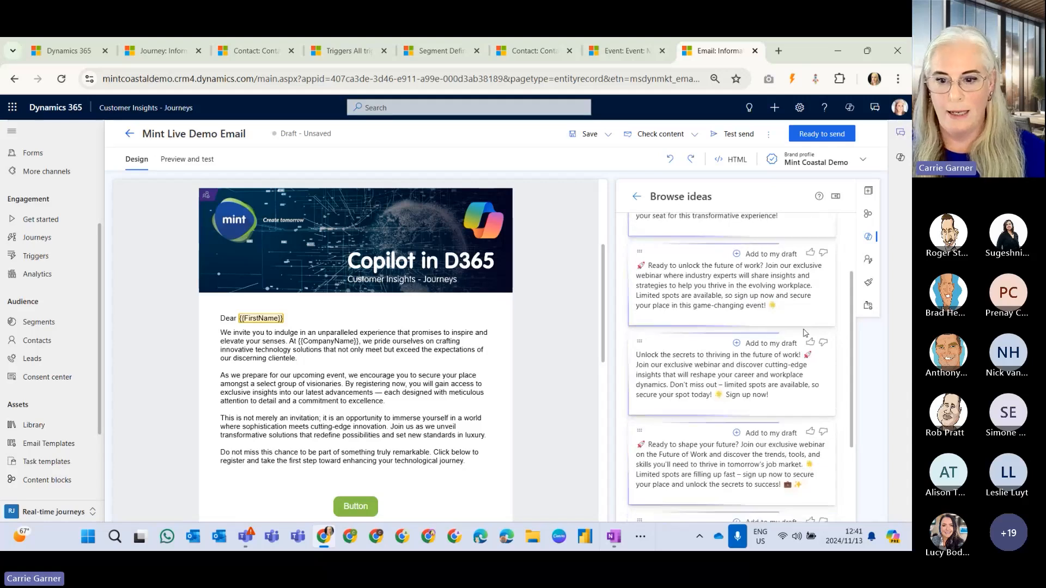
pyautogui.scroll(5, 799, 435)
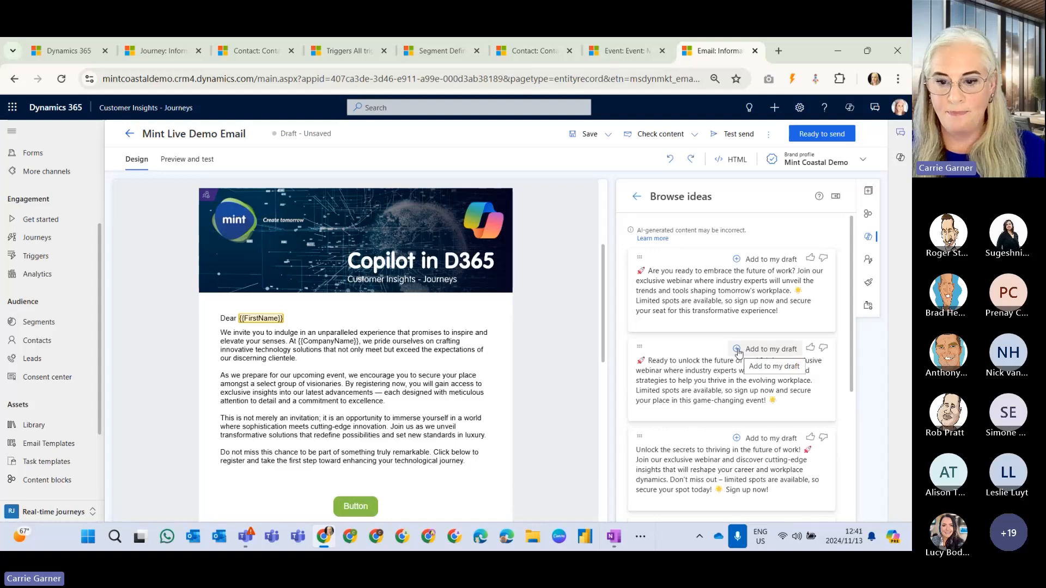
# Try to add the second suggested idea to the draft near the invitation text, and browse further suggestions.
pyautogui.click(738, 349)
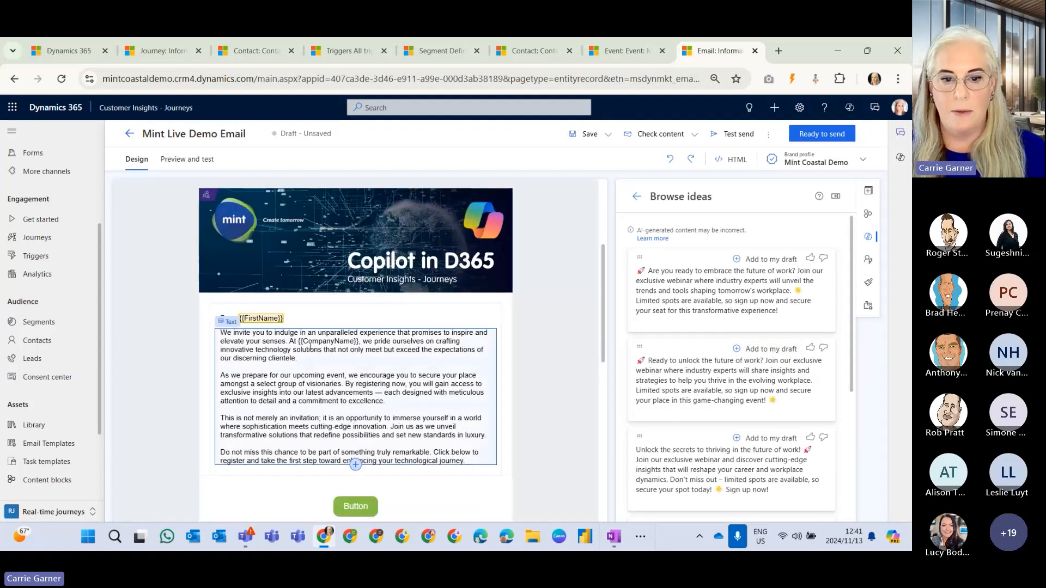
pyautogui.click(360, 366)
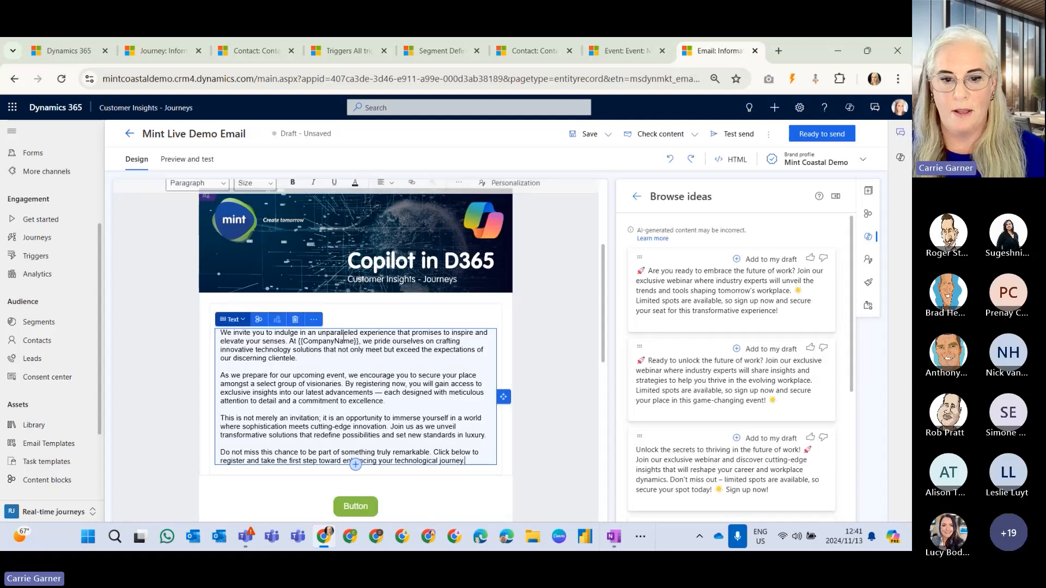
pyautogui.click(576, 355)
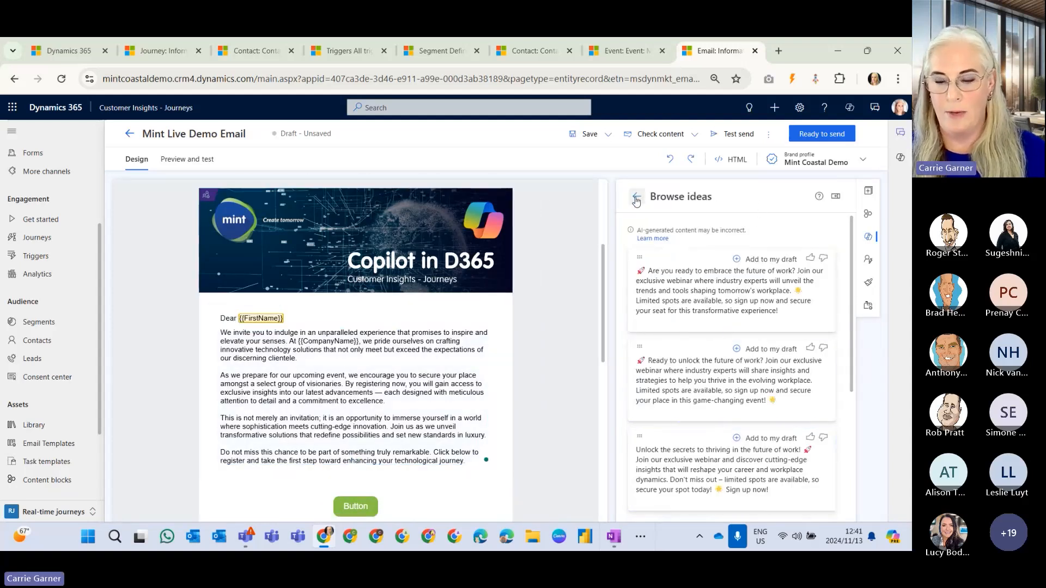
pyautogui.scroll(-1, 799, 375)
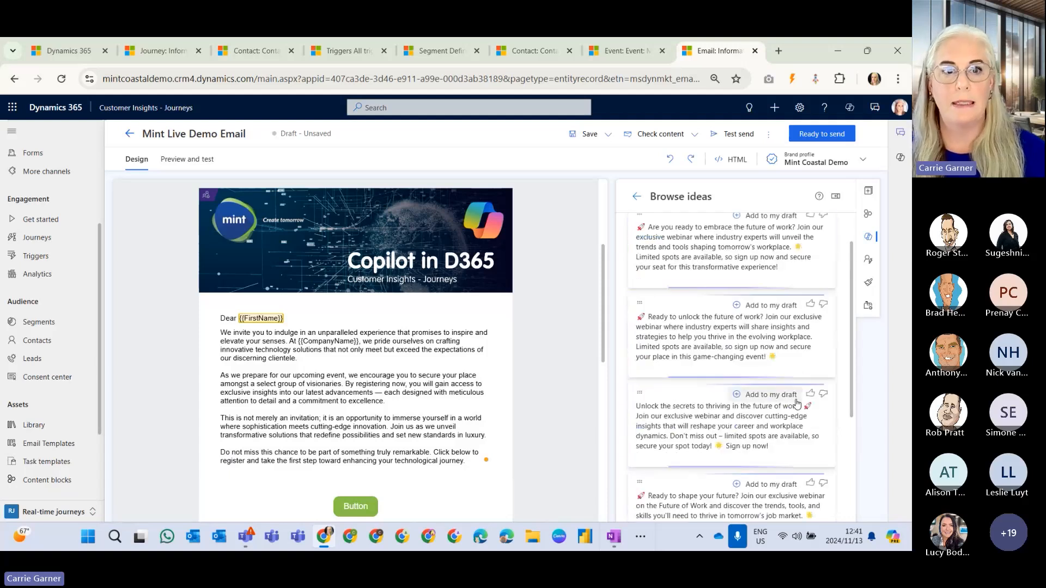
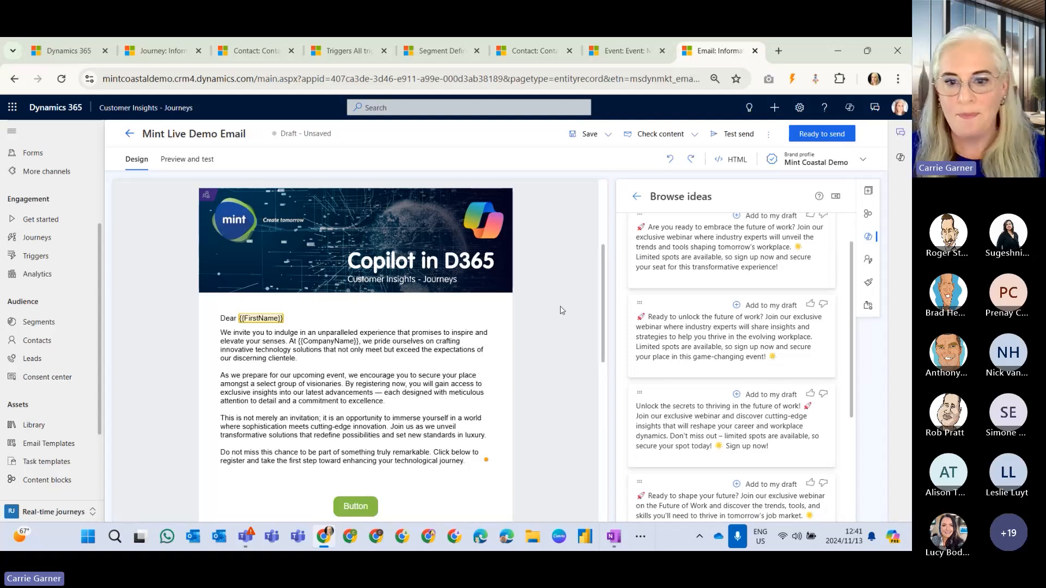
# Place the cursor after the first-name greeting and review the dynamic text options available for personalization.
pyautogui.scroll(3, 562, 311)
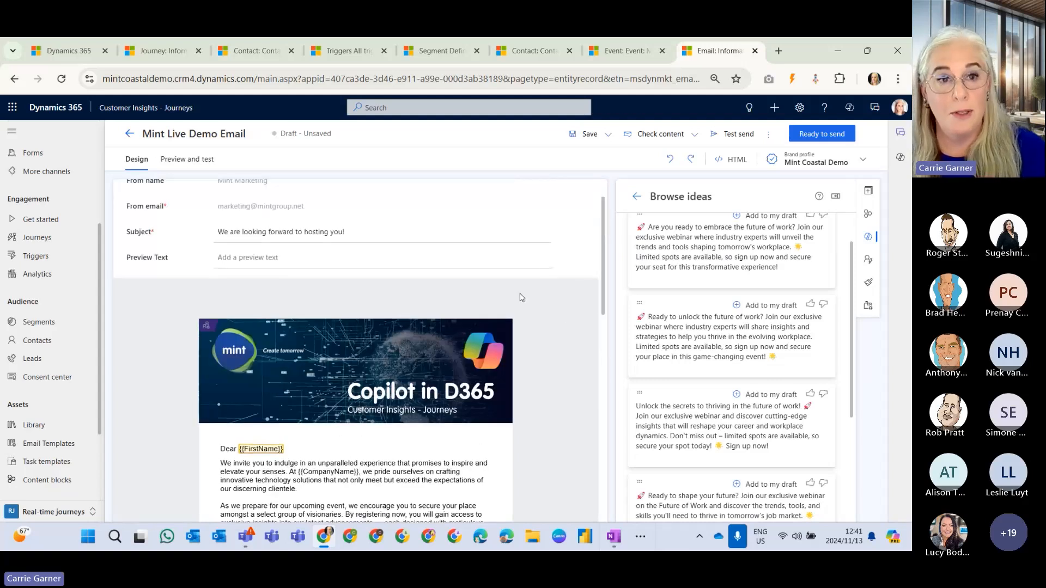
pyautogui.scroll(-3, 520, 298)
pyautogui.click(314, 361)
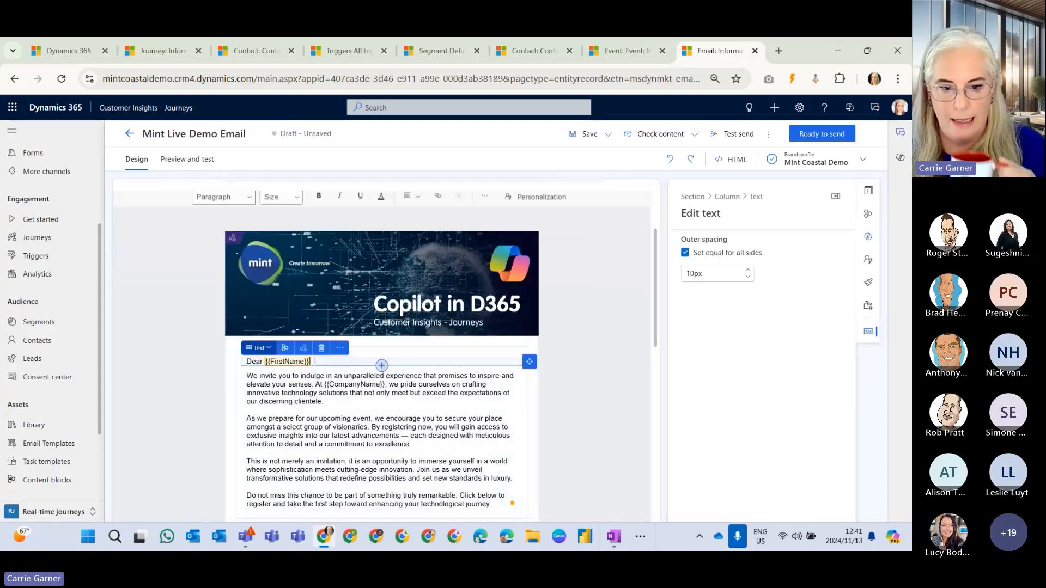
pyautogui.press('Return')
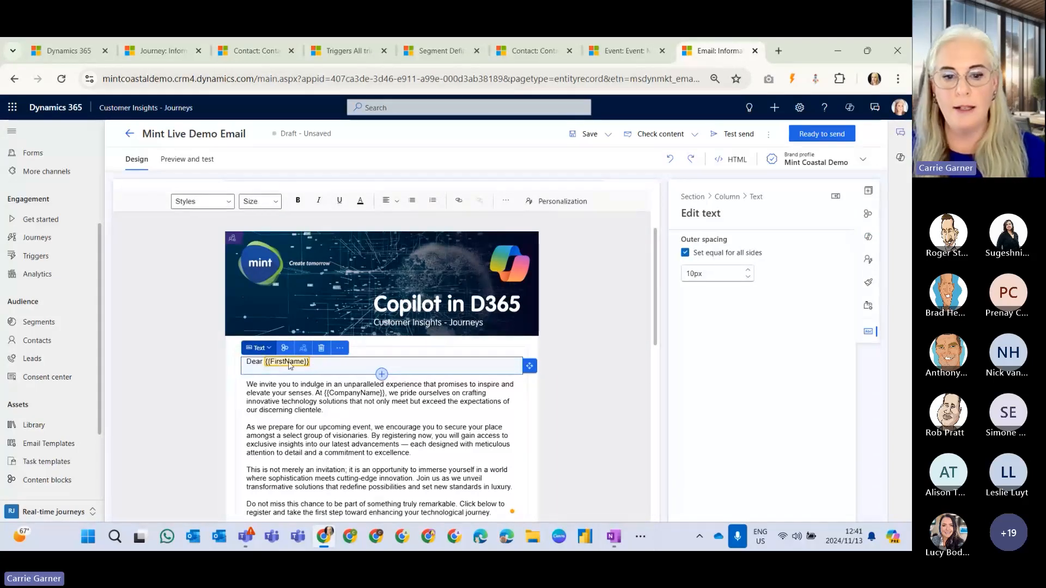
pyautogui.click(558, 202)
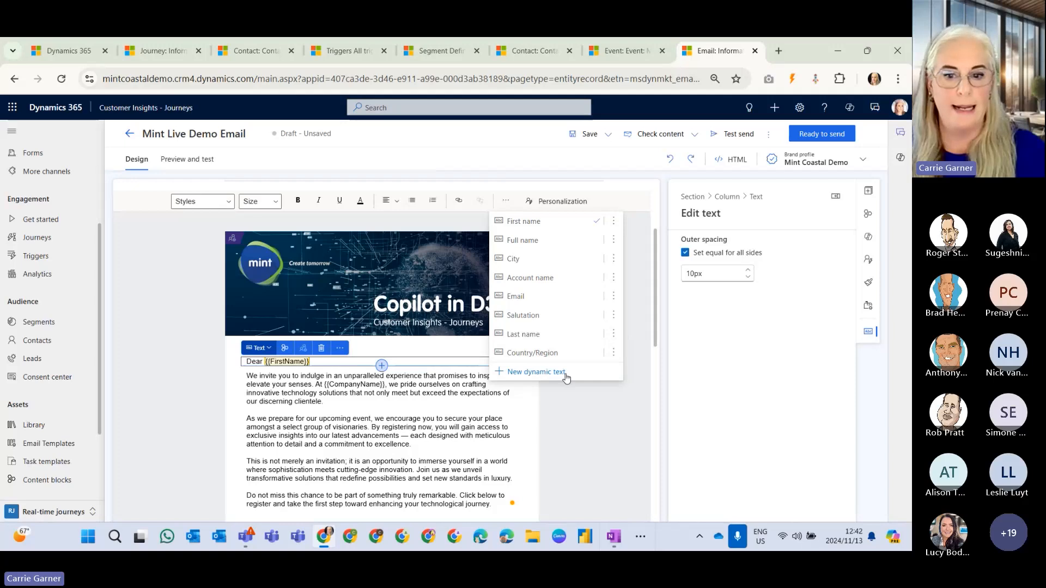
pyautogui.click(574, 446)
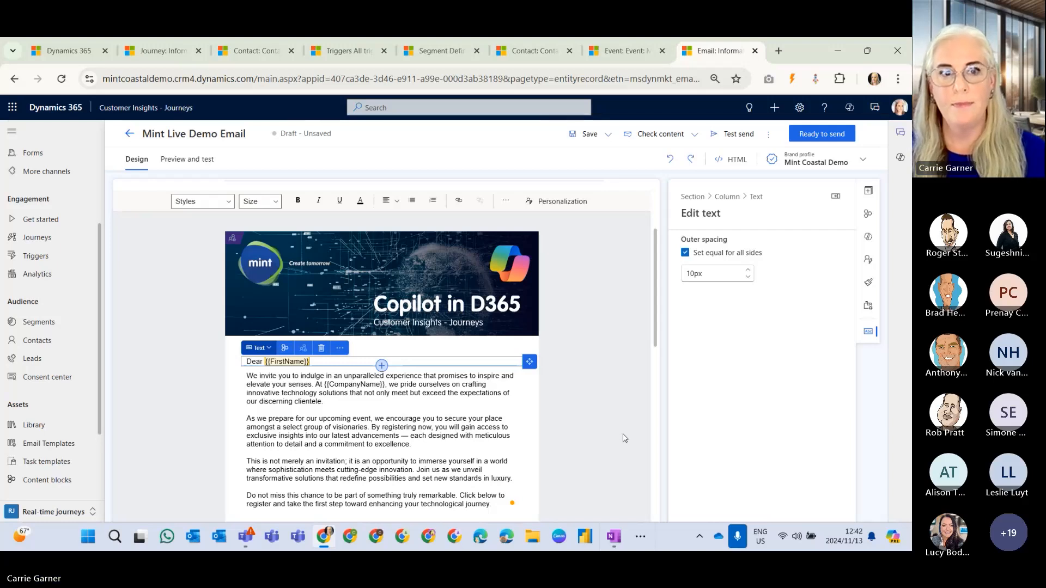
# Examine the email's personalization items, including the element condition, brand entries and compliance entries.
pyautogui.click(868, 260)
pyautogui.scroll(-2, 757, 277)
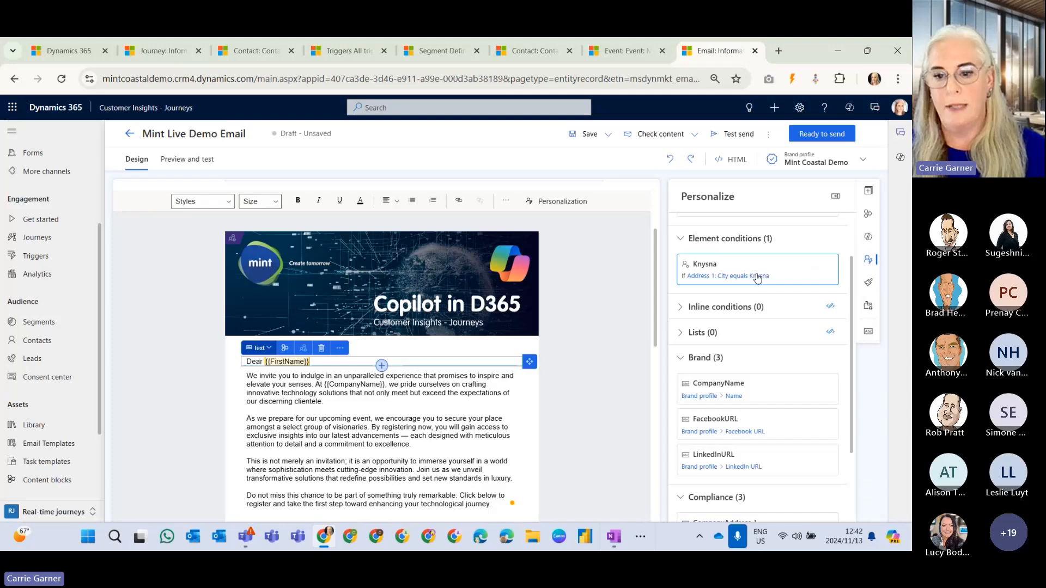
pyautogui.scroll(1, 778, 289)
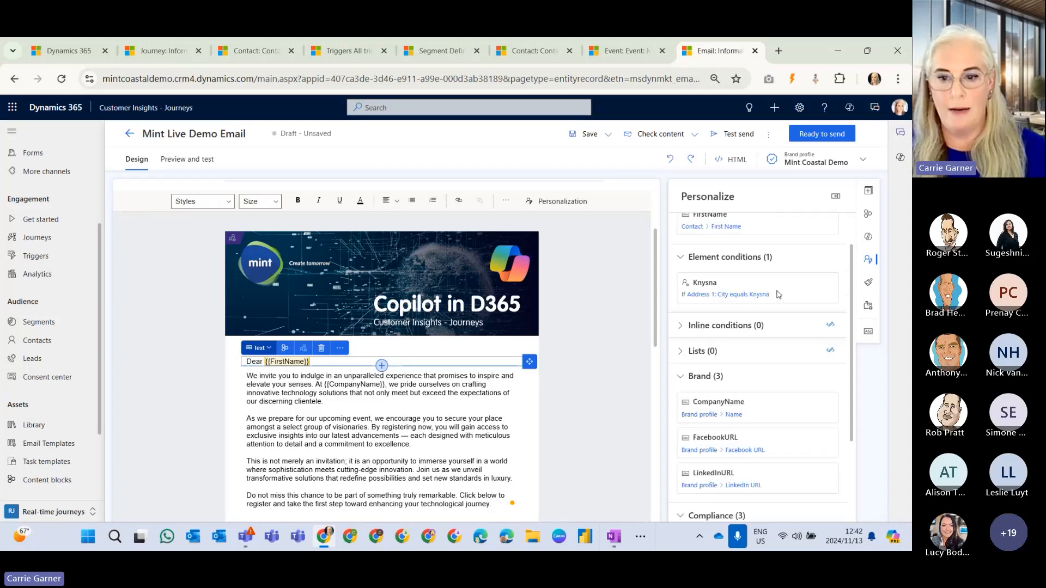
pyautogui.scroll(-3, 762, 278)
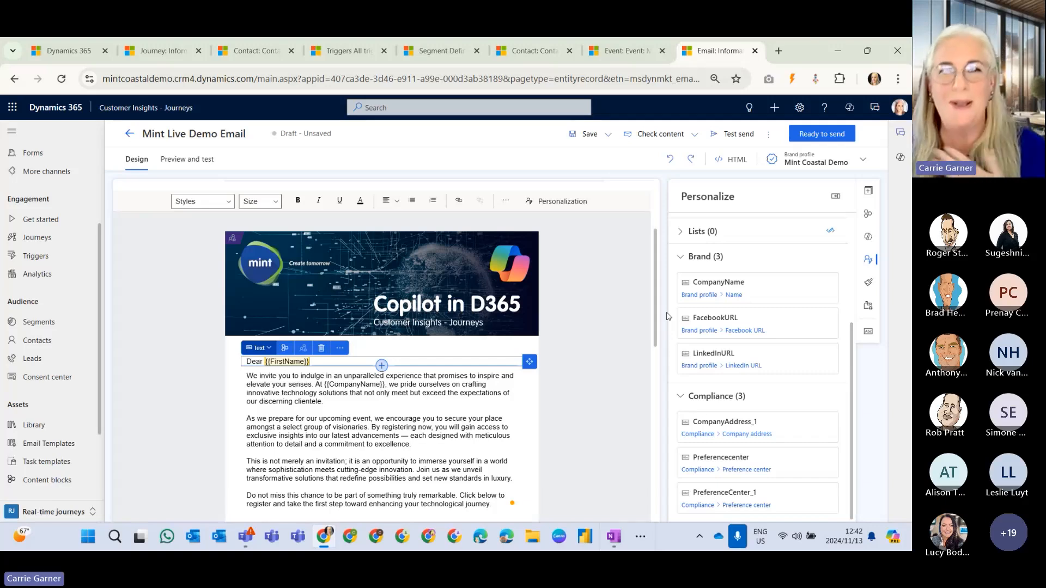
# Review the email's send and compliance settings, check the purpose options, and keep Commercial selected.
pyautogui.click(868, 307)
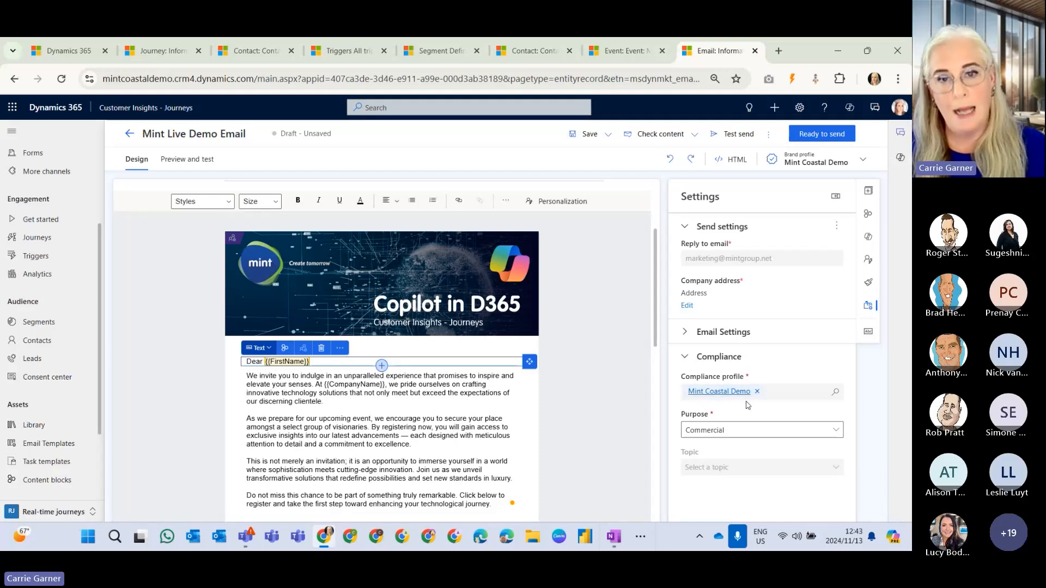
pyautogui.click(771, 432)
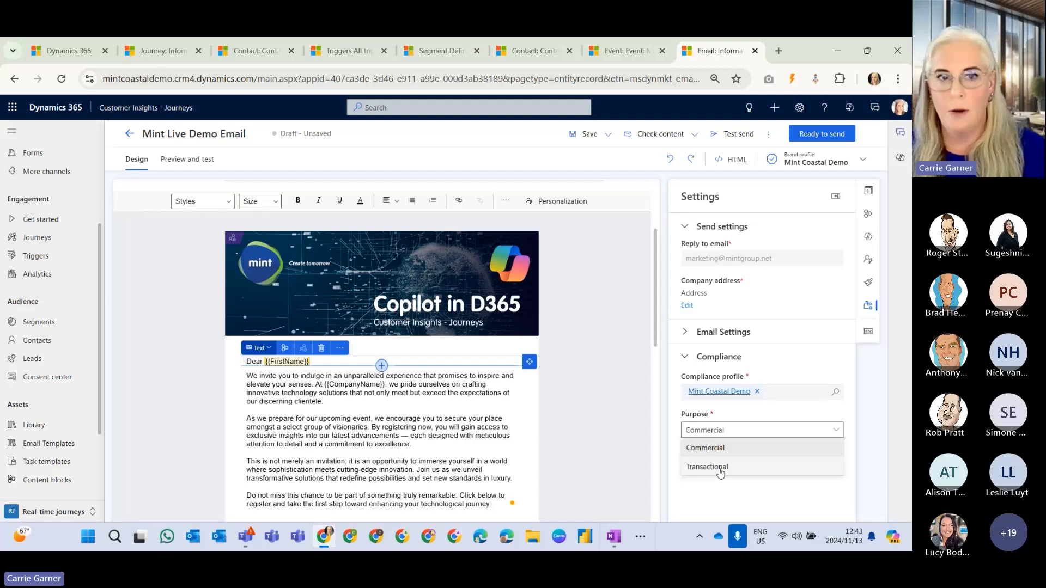
pyautogui.click(720, 448)
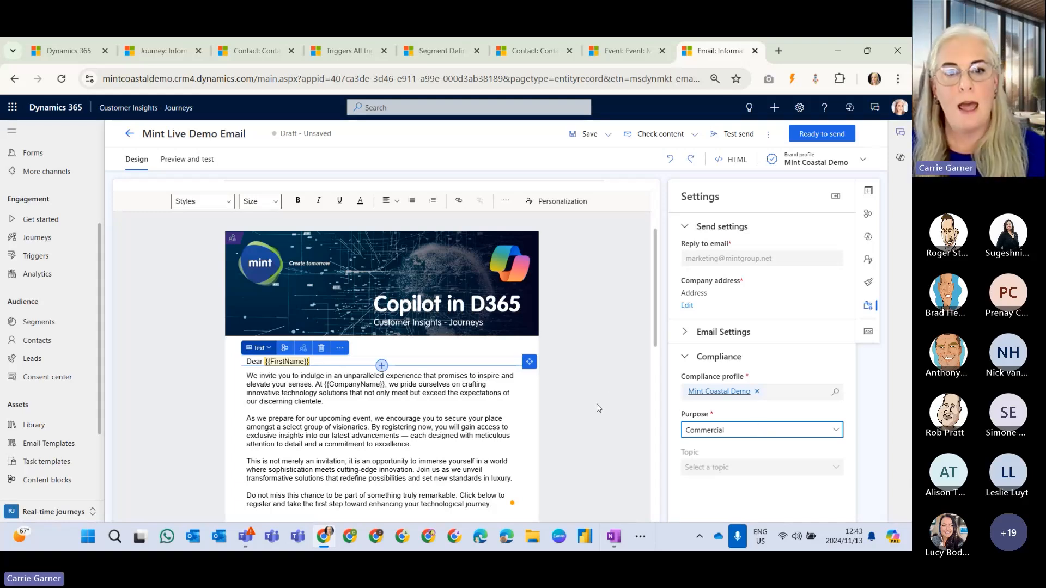
# Inspect the Join the meeting button's link settings and available link types, keeping Teams meeting as the target.
pyautogui.scroll(-6, 602, 382)
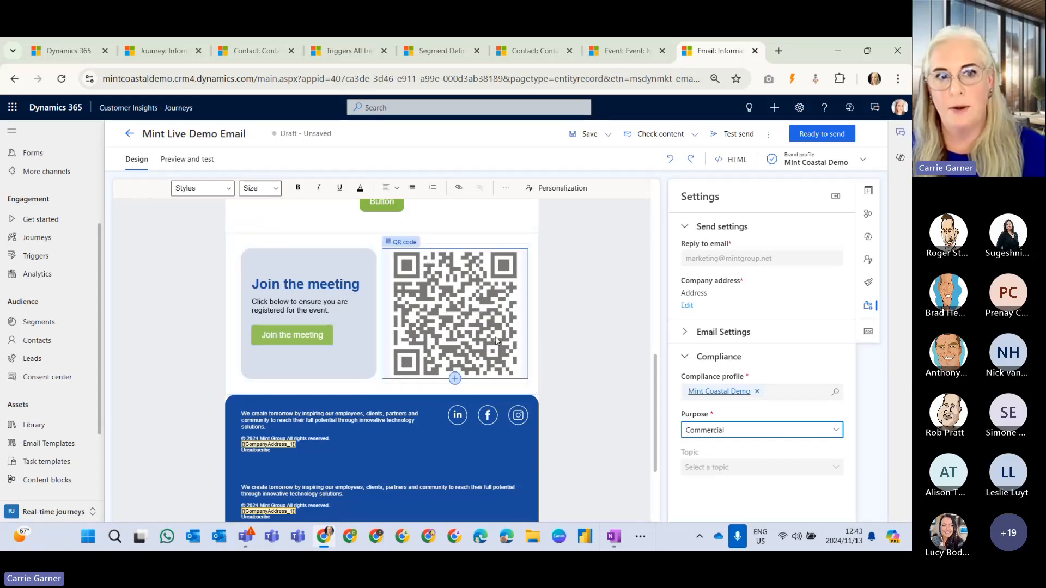
pyautogui.click(345, 325)
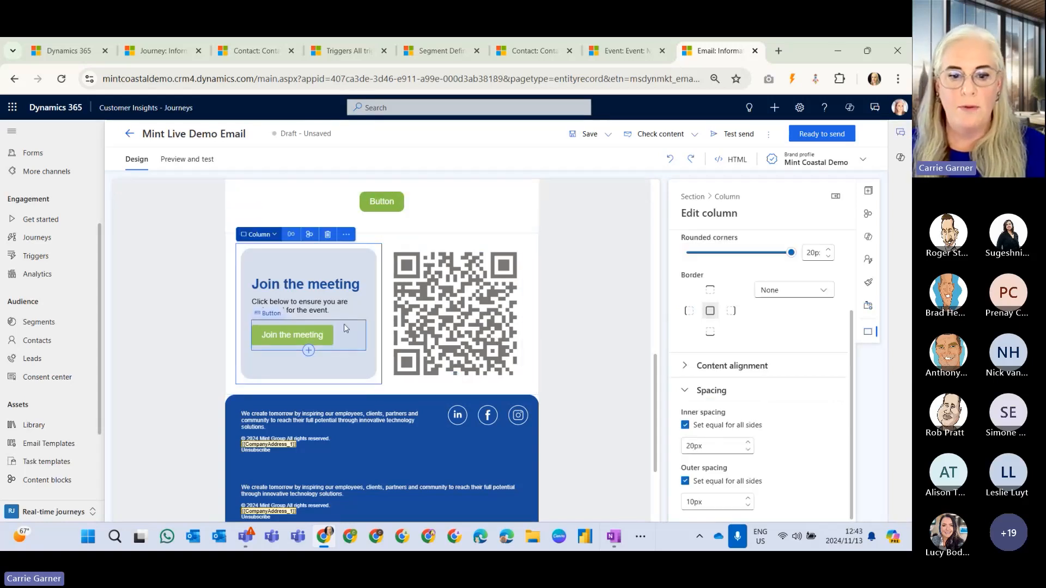
pyautogui.click(321, 336)
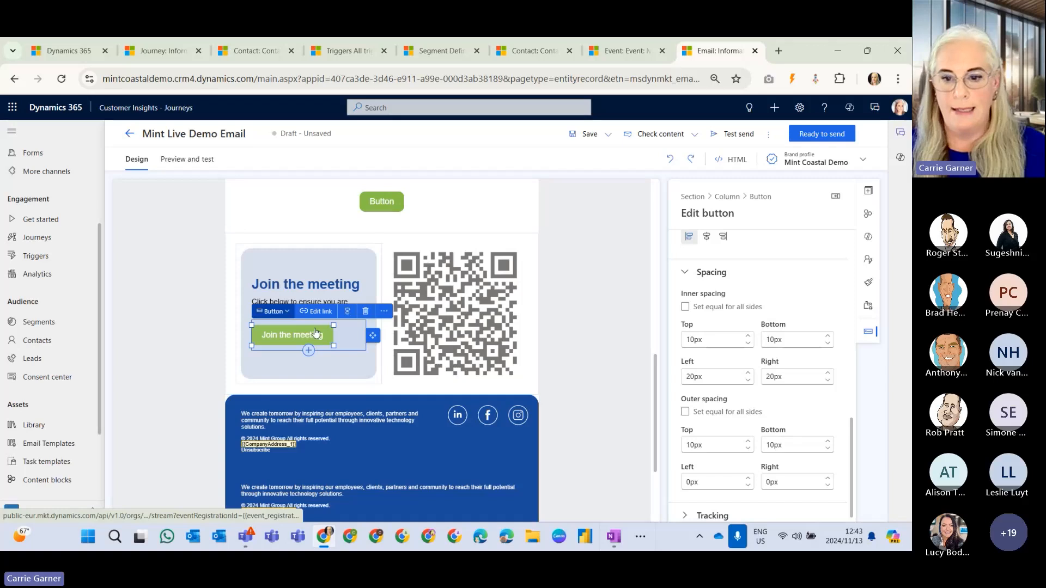
pyautogui.scroll(10, 804, 362)
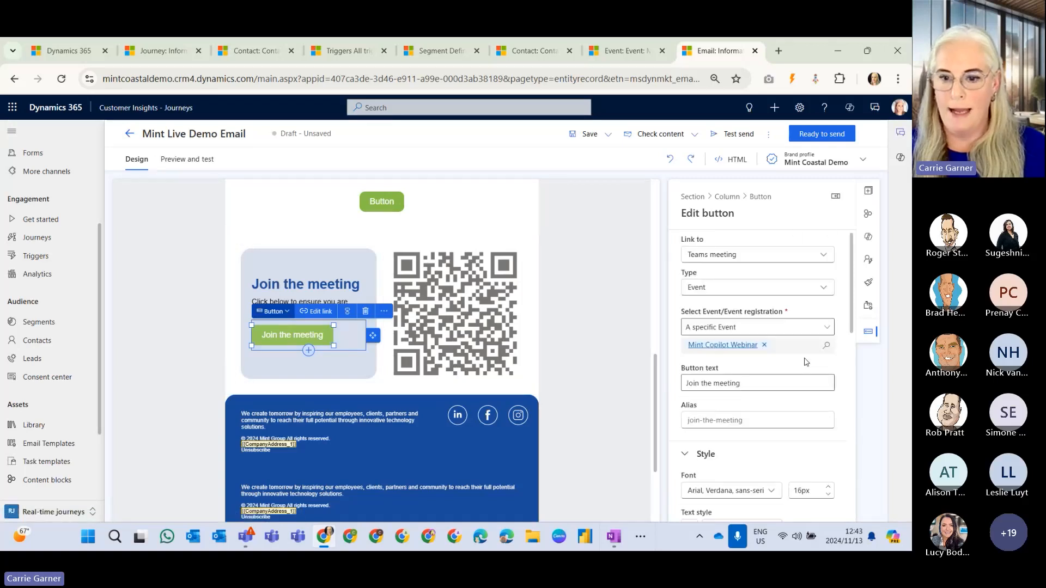
pyautogui.click(790, 256)
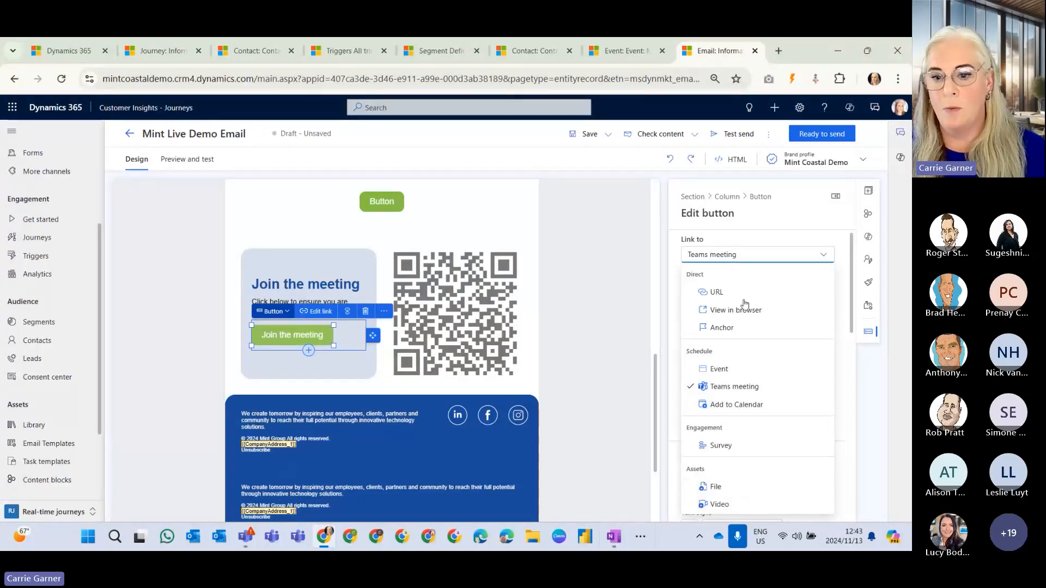
pyautogui.click(757, 388)
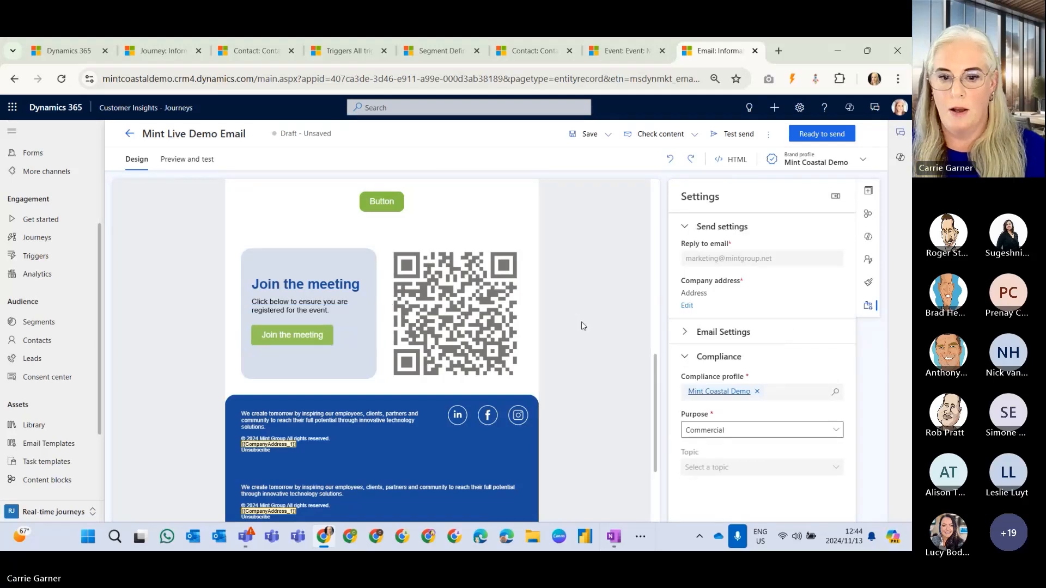
pyautogui.click(313, 335)
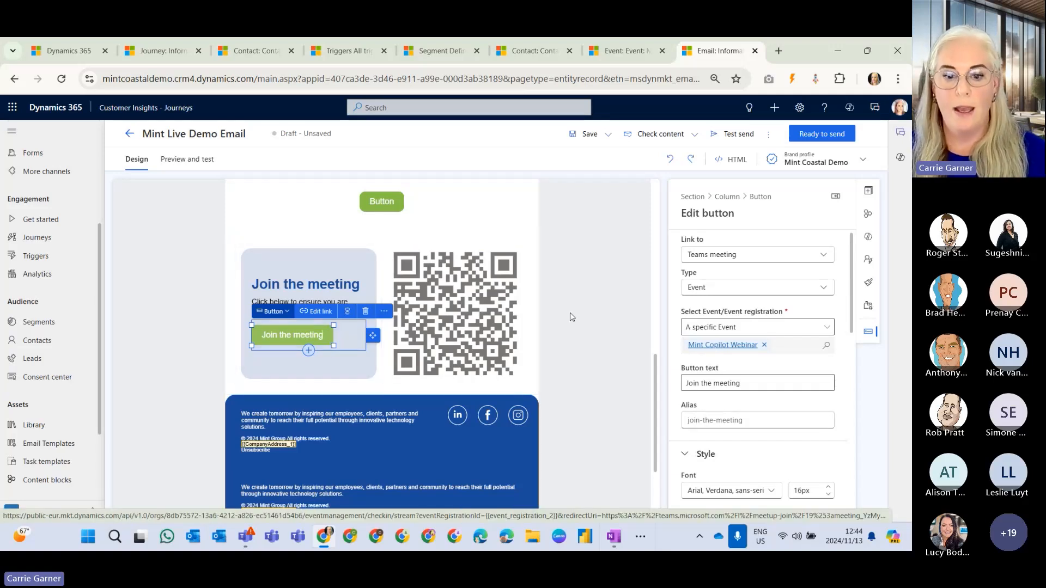
# Inspect the QR code's link settings and the available design elements, closing its link editor without changes.
pyautogui.click(486, 315)
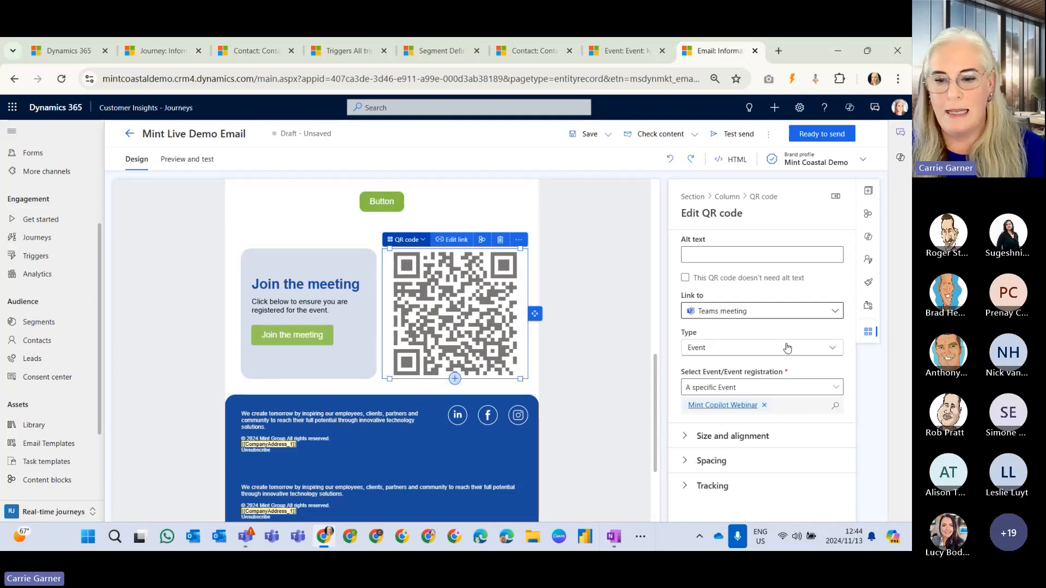
pyautogui.click(870, 192)
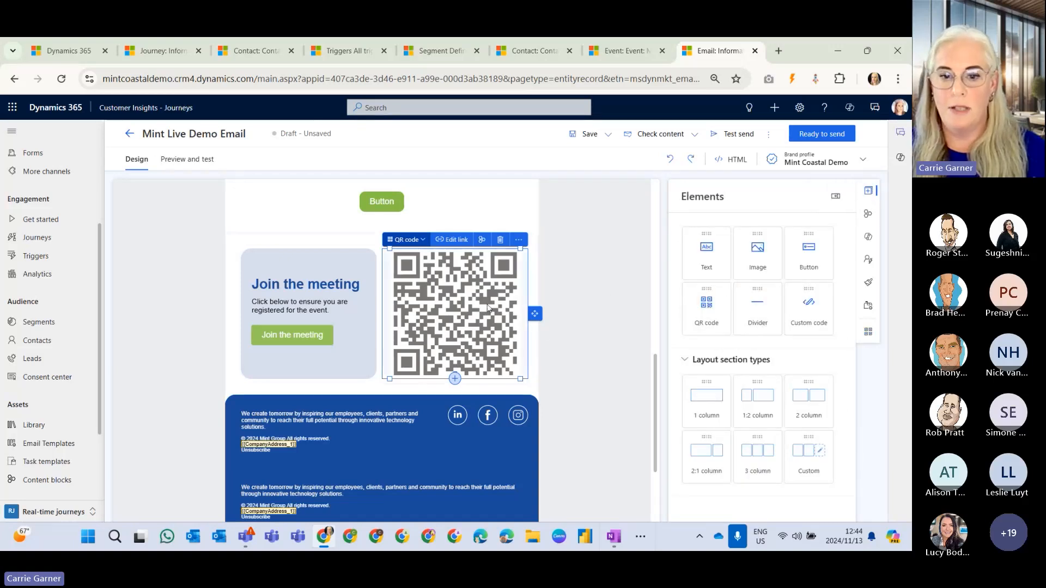
pyautogui.click(453, 239)
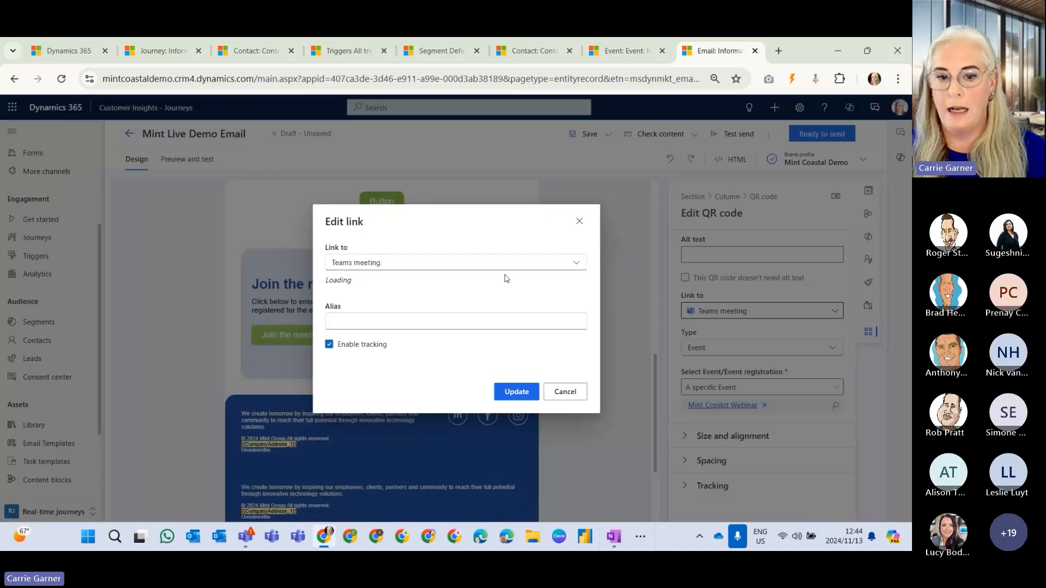
pyautogui.click(579, 222)
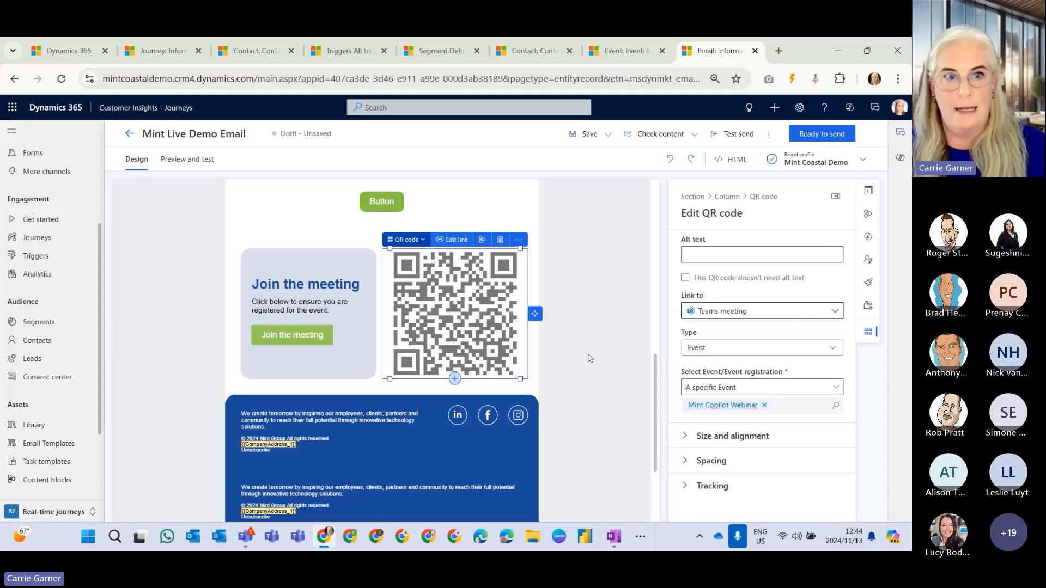
pyautogui.hotkey('alt', 'Tab')
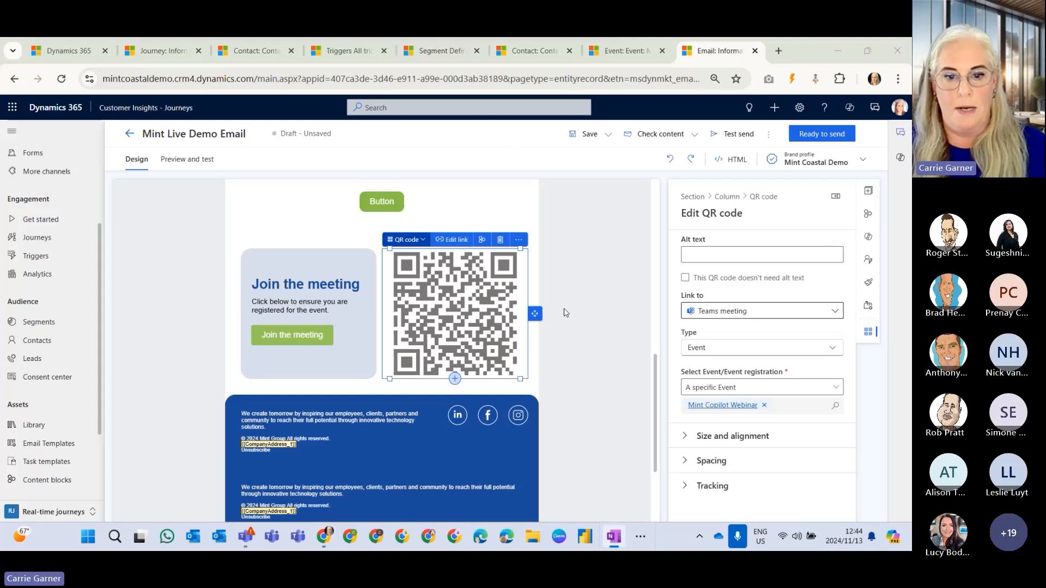
# Examine the header banner's conditional image settings, its section layout and the list of variations.
pyautogui.scroll(10, 564, 313)
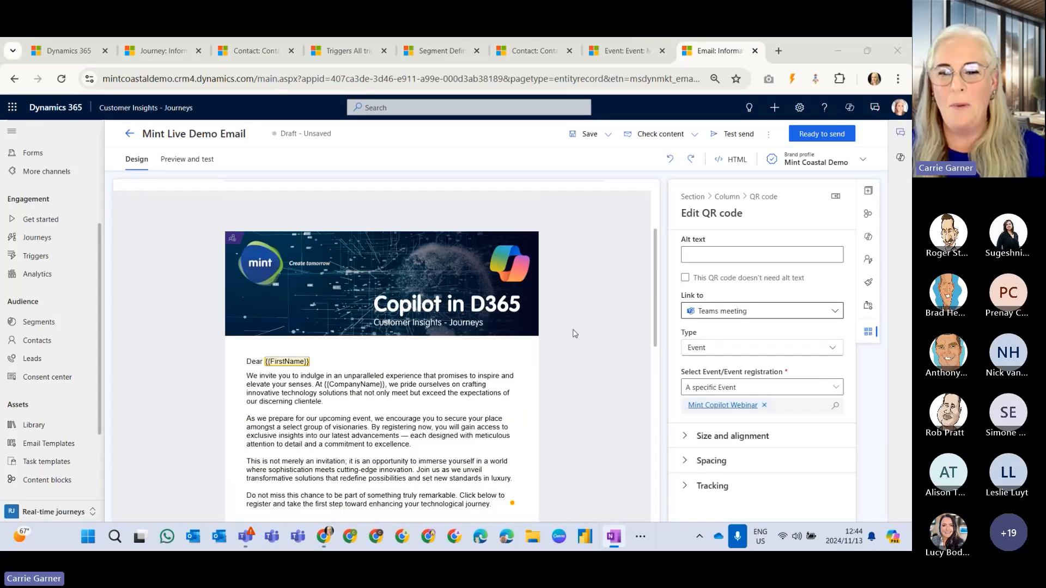
pyautogui.scroll(2, 497, 328)
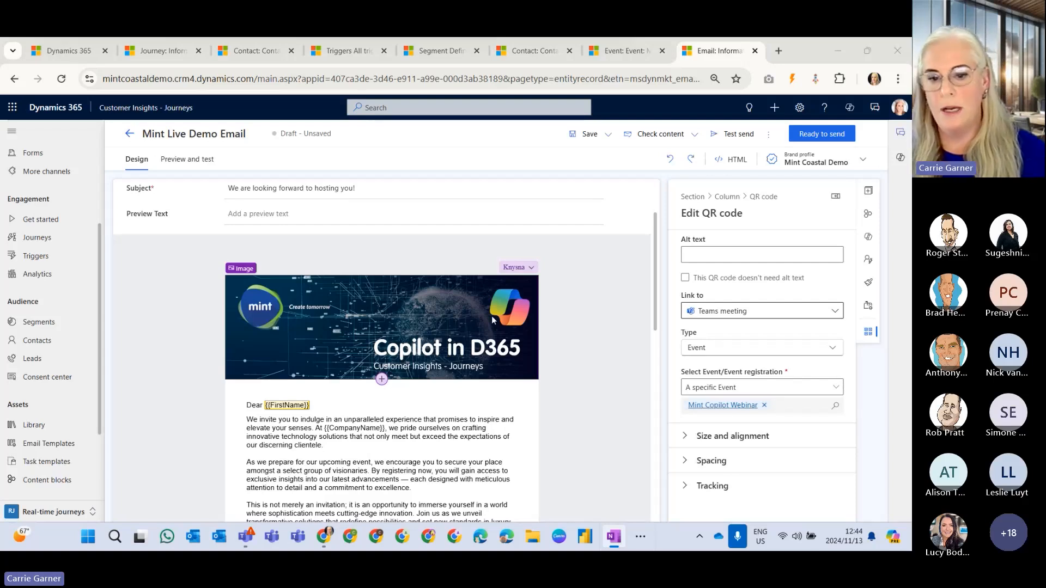
pyautogui.click(456, 307)
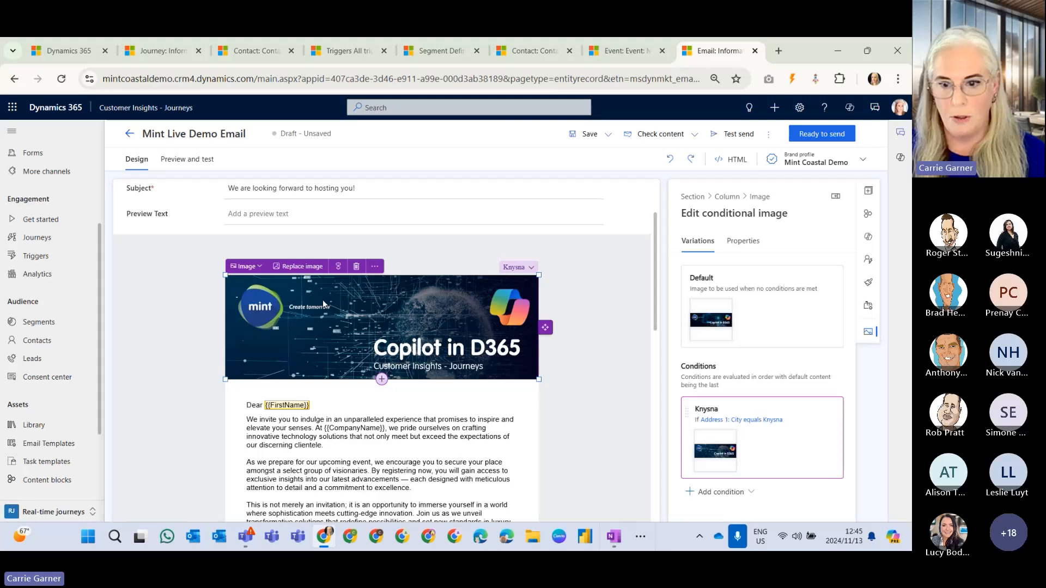
pyautogui.click(682, 196)
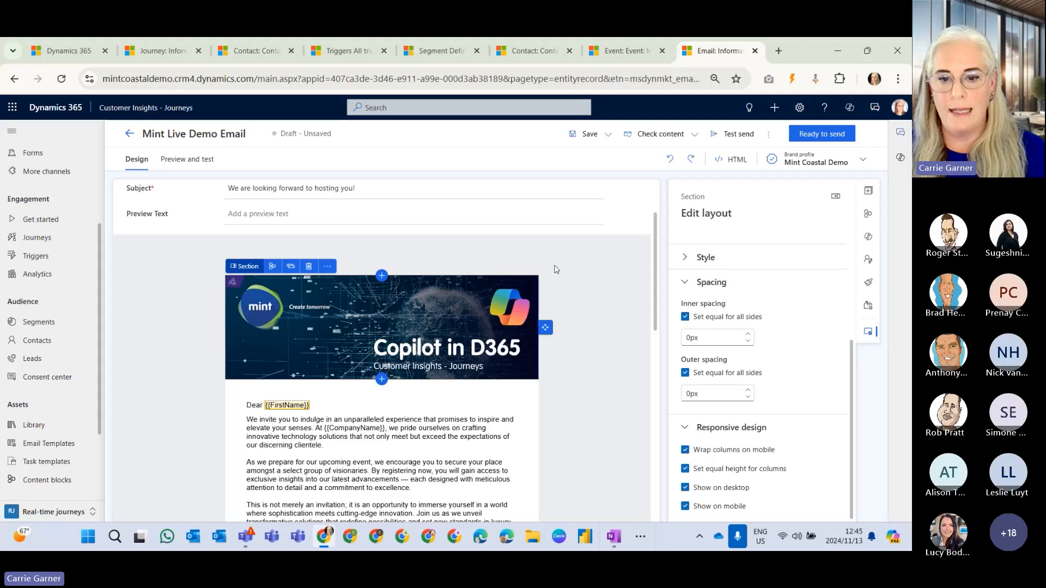
pyautogui.click(521, 290)
pyautogui.click(517, 267)
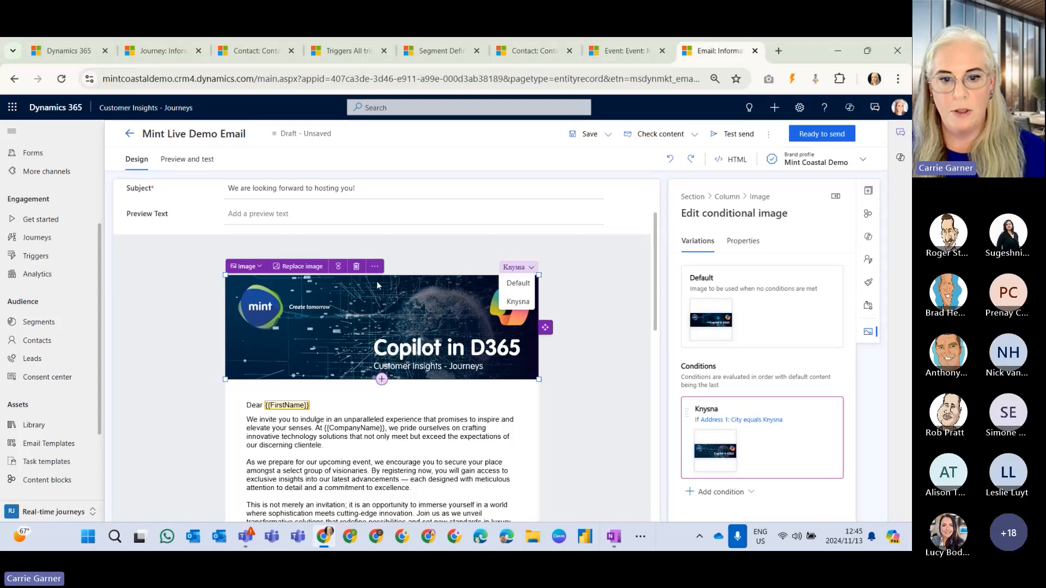
# Check the banner image's further options and compare its Default and Knysna variations, ending on Knysna.
pyautogui.click(375, 265)
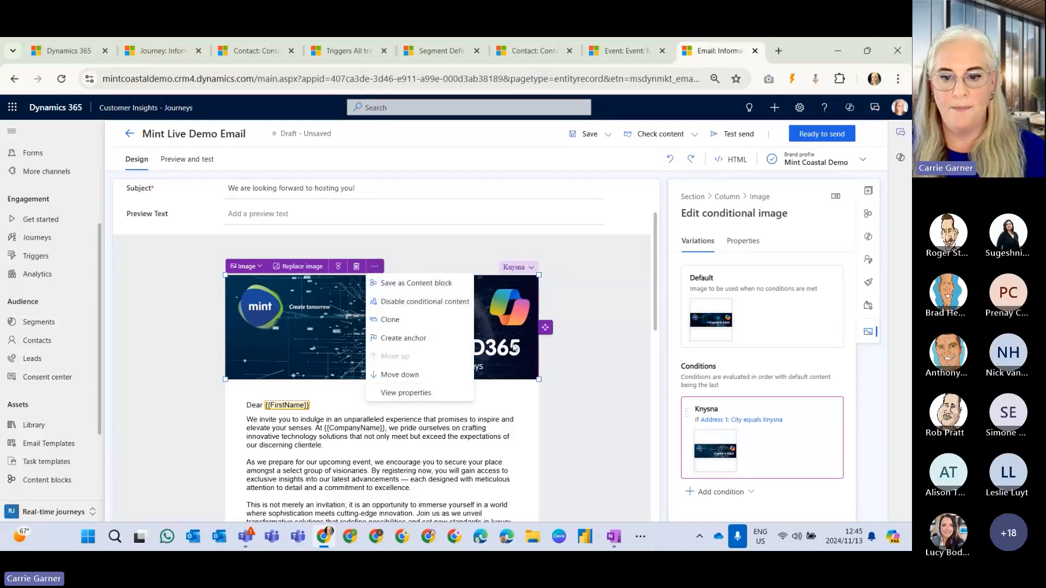
pyautogui.click(382, 392)
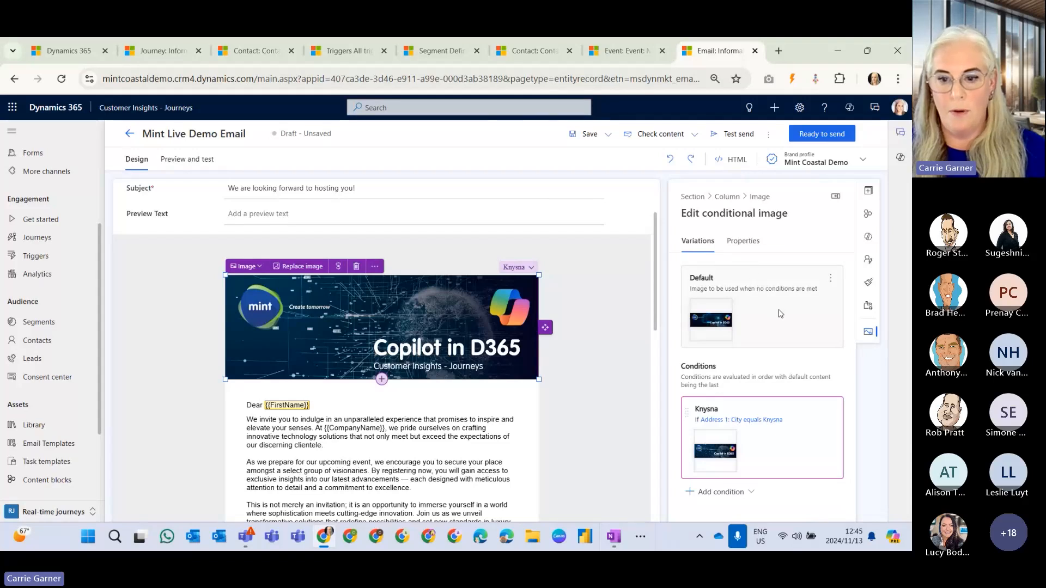
pyautogui.click(780, 313)
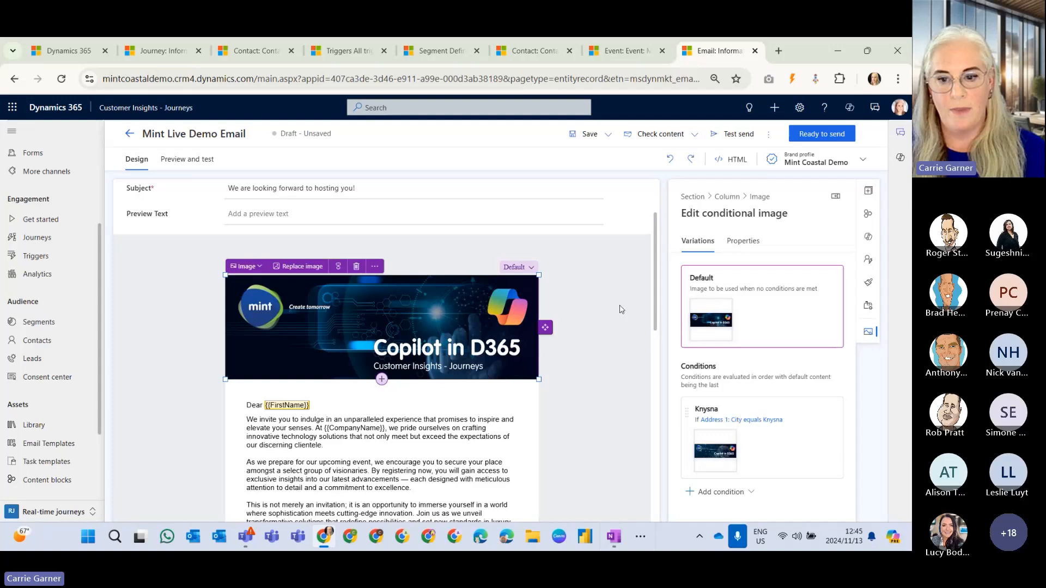
pyautogui.click(764, 445)
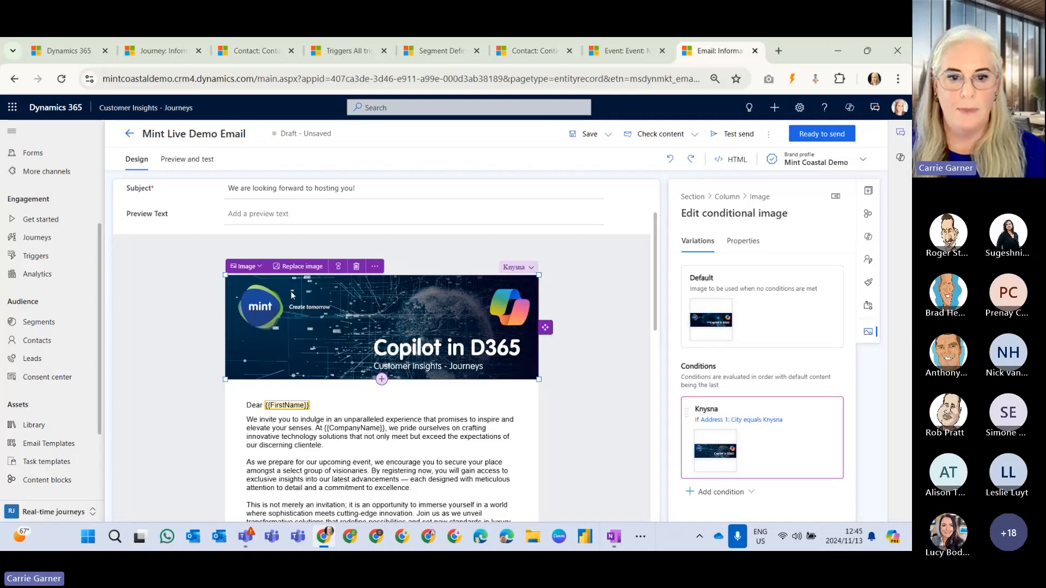
# Replace the Knysna variation's banner image with the Mint Demo Banner 2 file from the image library.
pyautogui.click(299, 267)
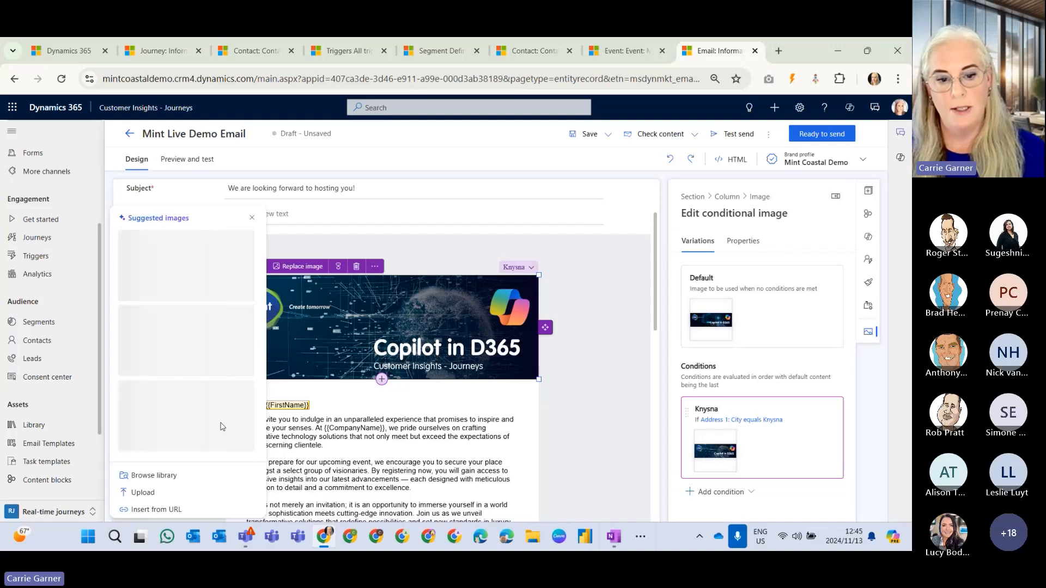
pyautogui.click(147, 476)
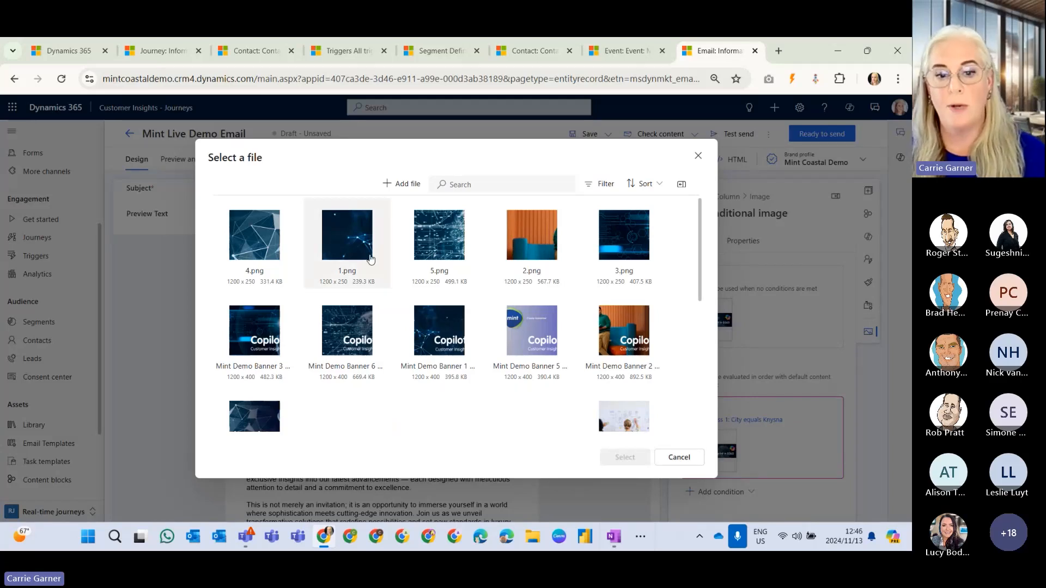
pyautogui.click(399, 185)
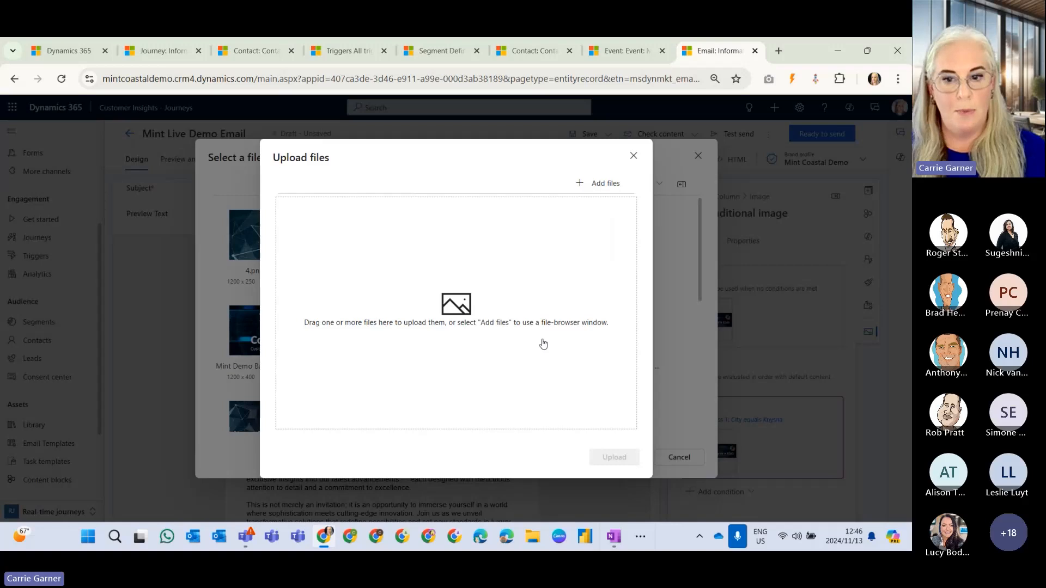
pyautogui.click(633, 157)
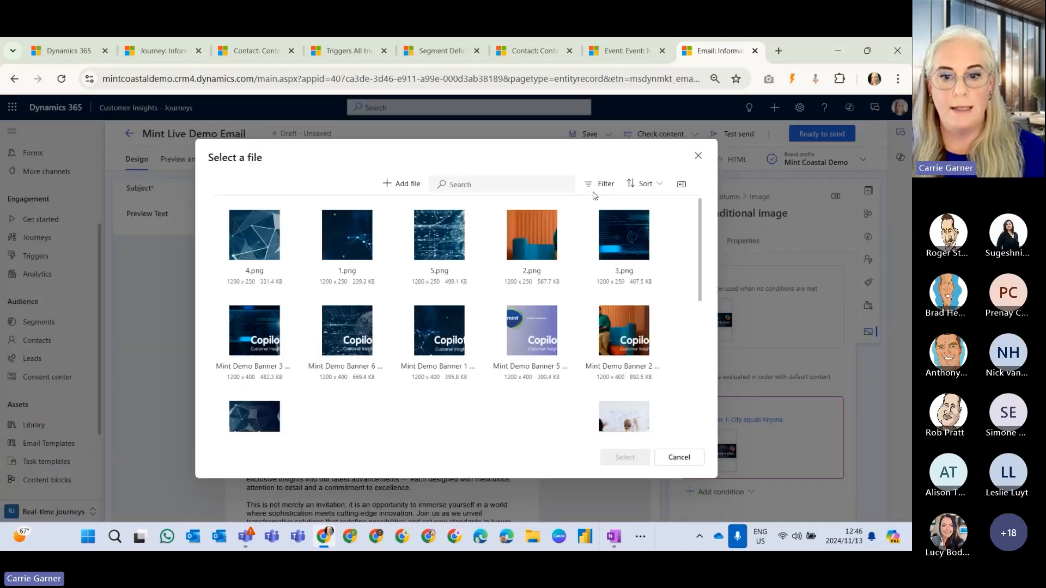
pyautogui.scroll(-3, 518, 381)
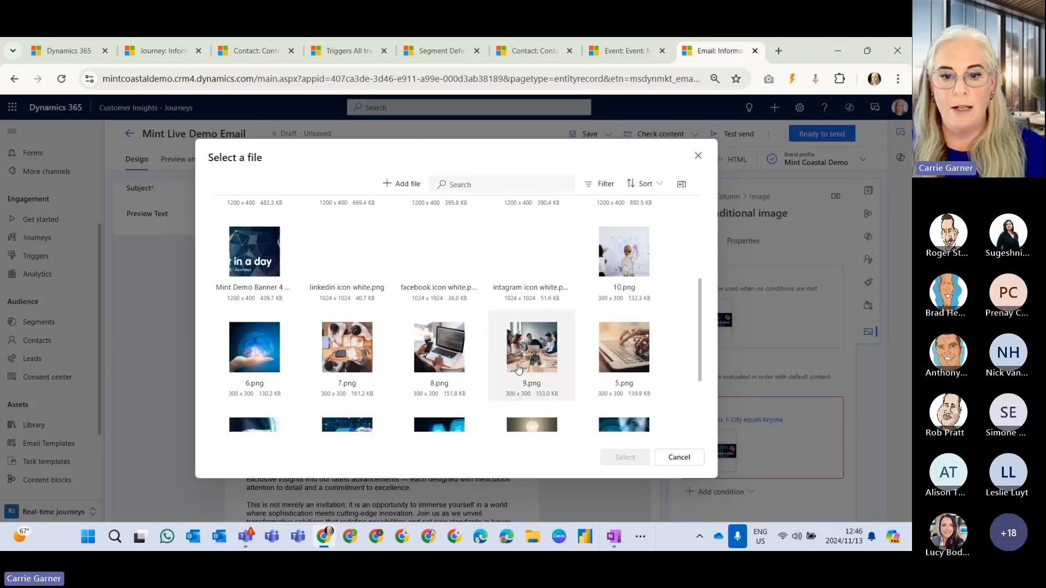
pyautogui.scroll(2, 519, 334)
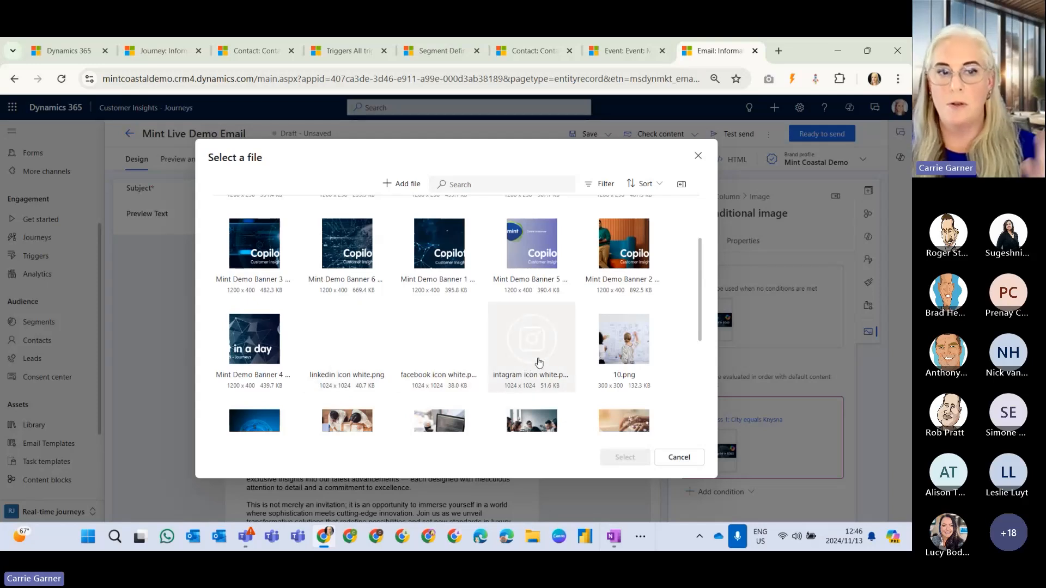
pyautogui.scroll(-1, 531, 364)
pyautogui.scroll(-1, 539, 360)
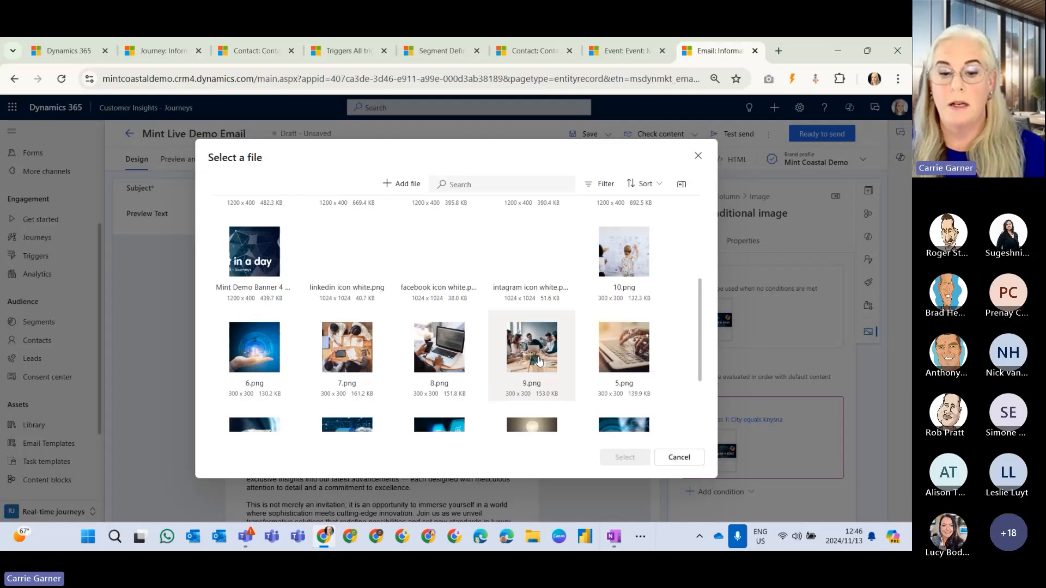
pyautogui.scroll(4, 539, 361)
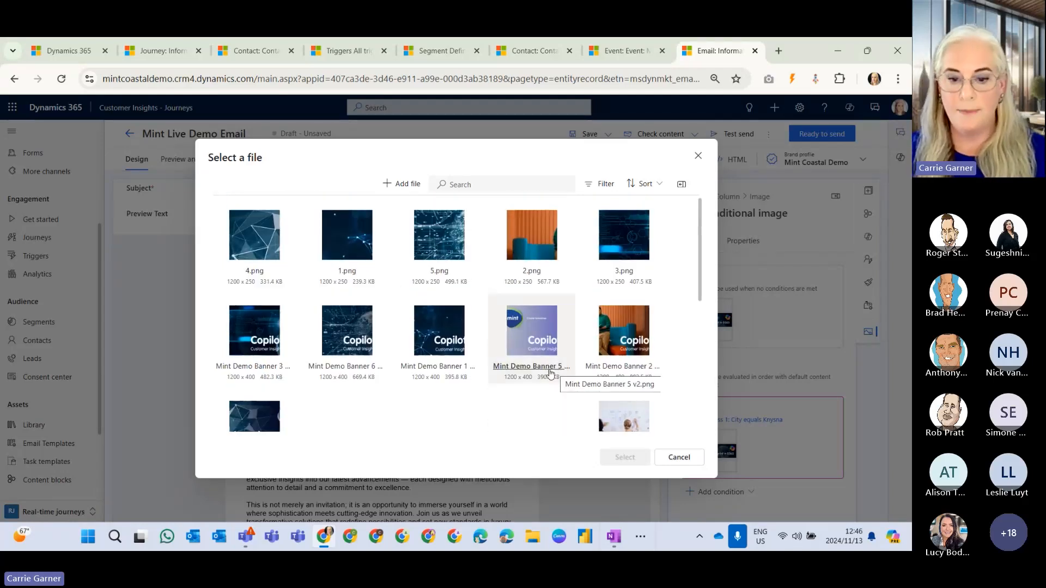
pyautogui.click(619, 332)
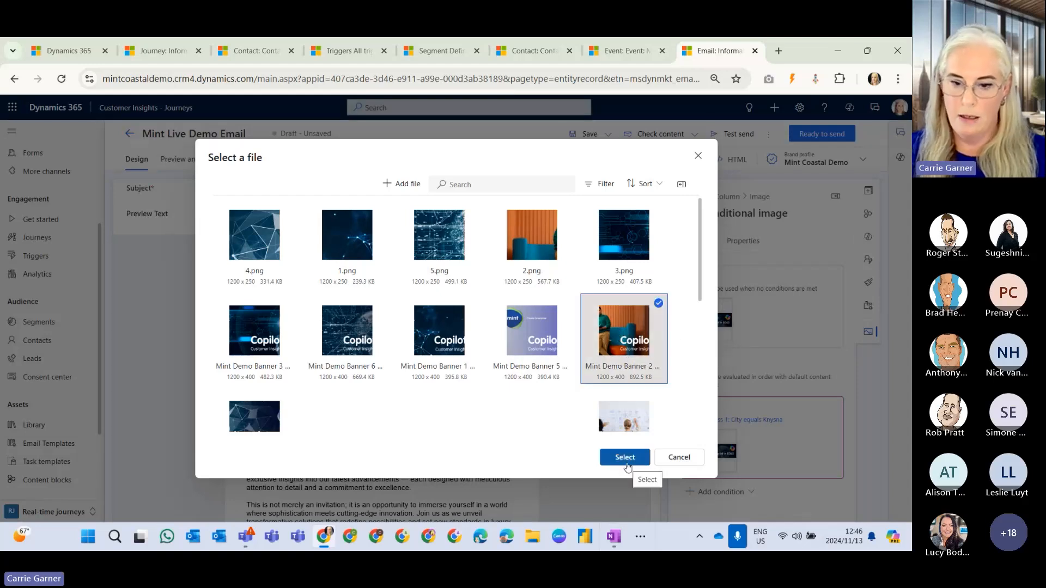
pyautogui.click(626, 459)
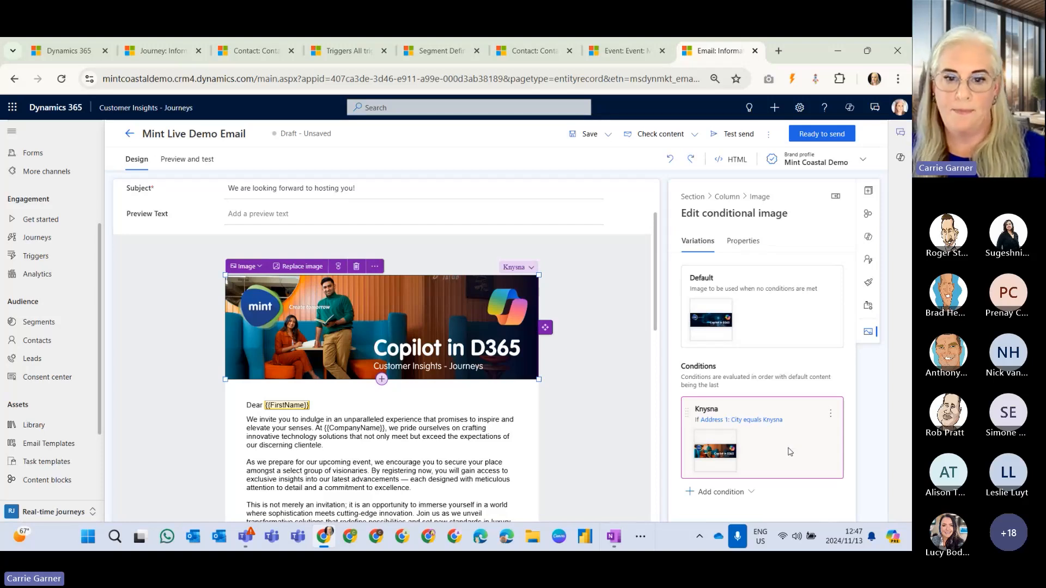
# Run the content check on the Mint Live Demo Email and open its preview.
pyautogui.scroll(2, 615, 452)
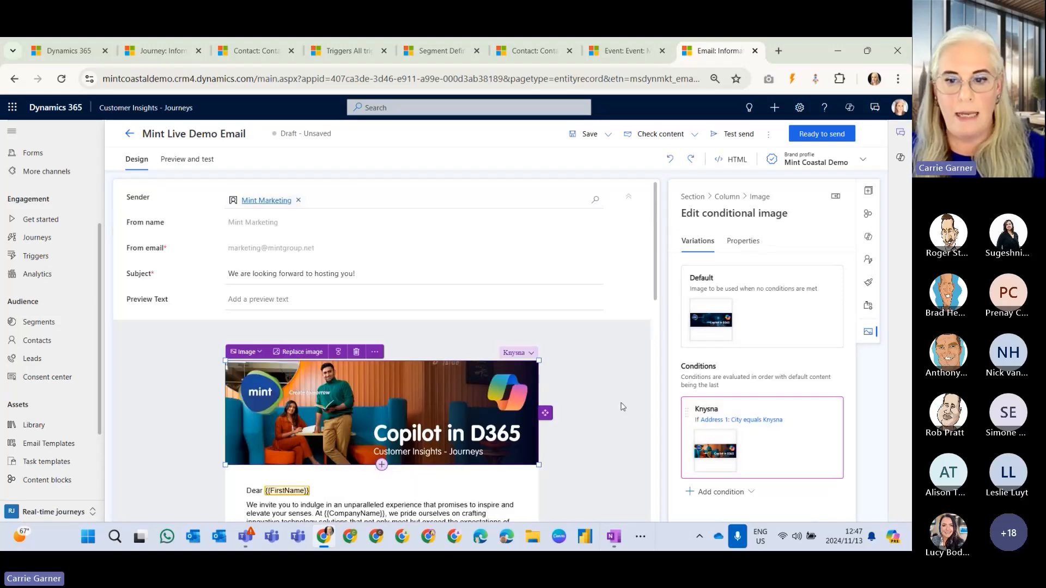
pyautogui.click(665, 136)
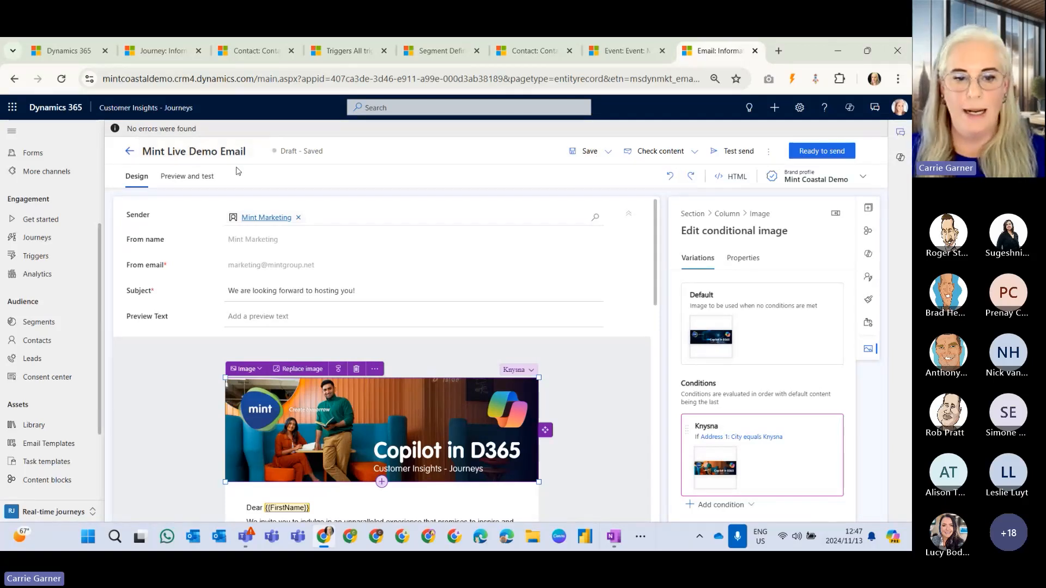
pyautogui.click(202, 160)
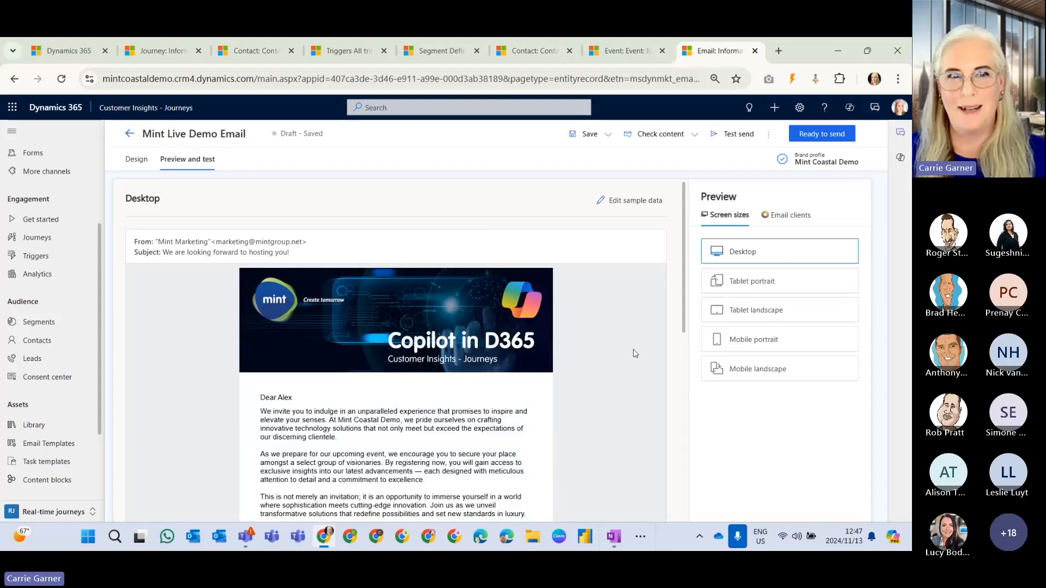
# Review the full email preview in the Desktop and Mobile portrait screen sizes, ending on Desktop.
pyautogui.scroll(-6, 634, 352)
pyautogui.scroll(-2, 638, 348)
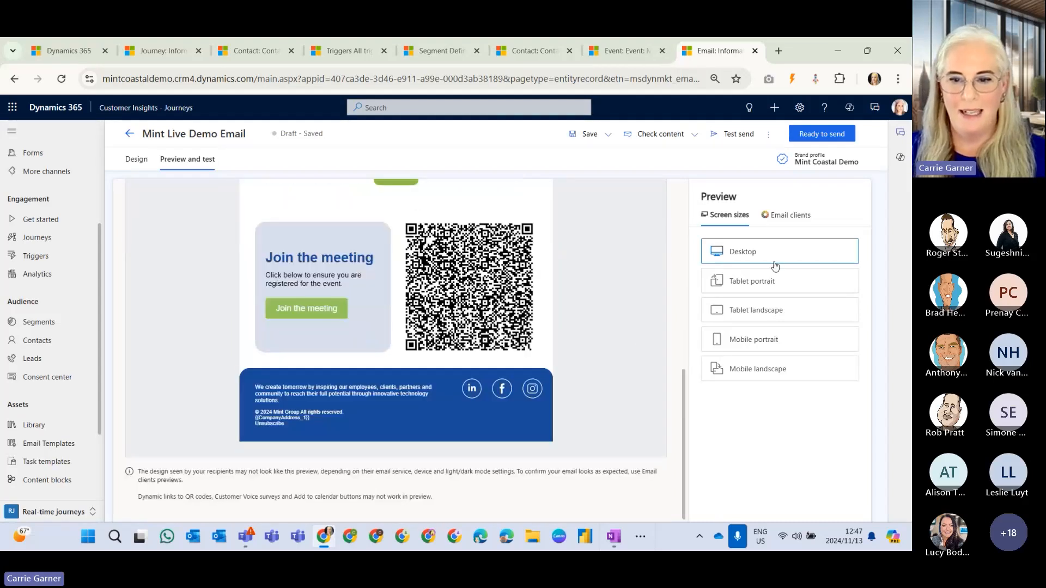
pyautogui.click(760, 346)
pyautogui.scroll(-5, 572, 355)
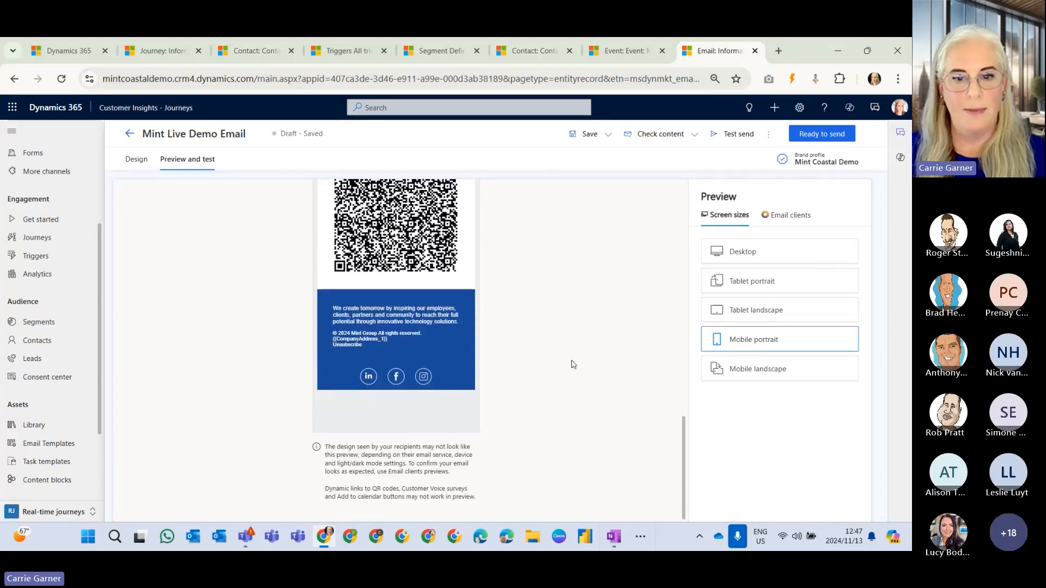
pyautogui.scroll(10, 570, 362)
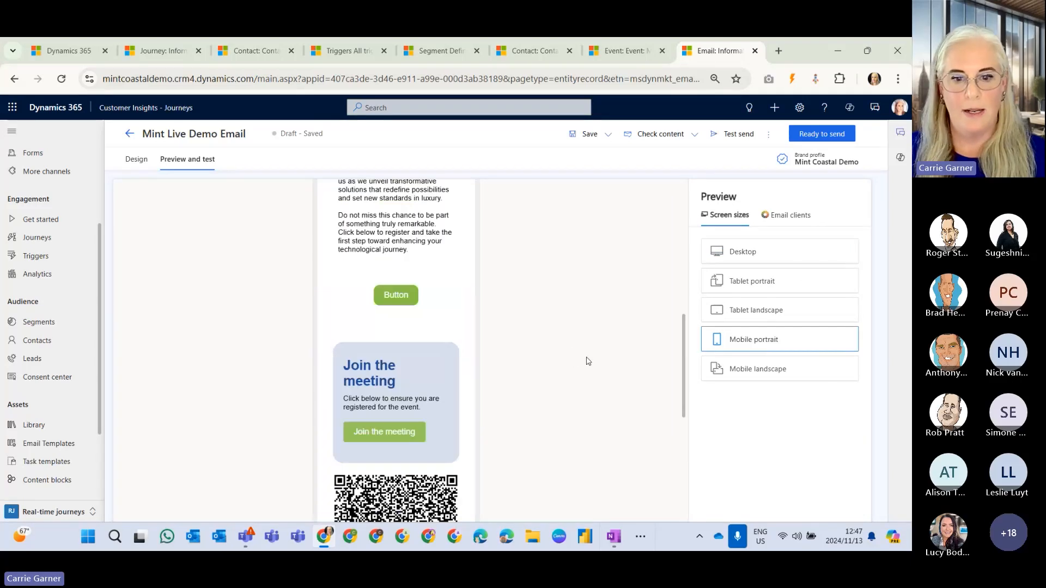
pyautogui.click(763, 253)
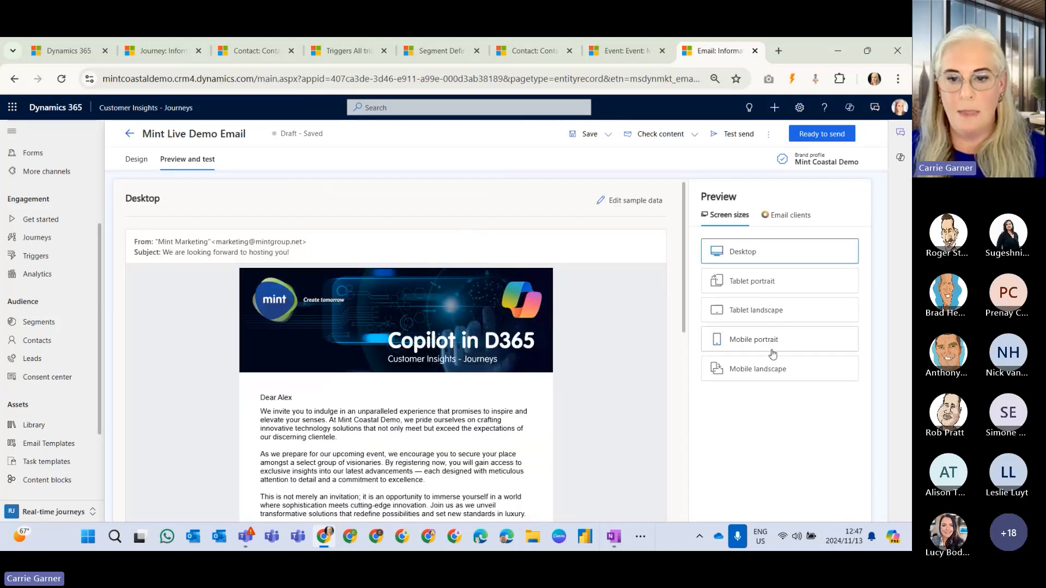
# Set the preview's sample data to the Knysna email variation and return to the screen-size preview.
pyautogui.click(627, 206)
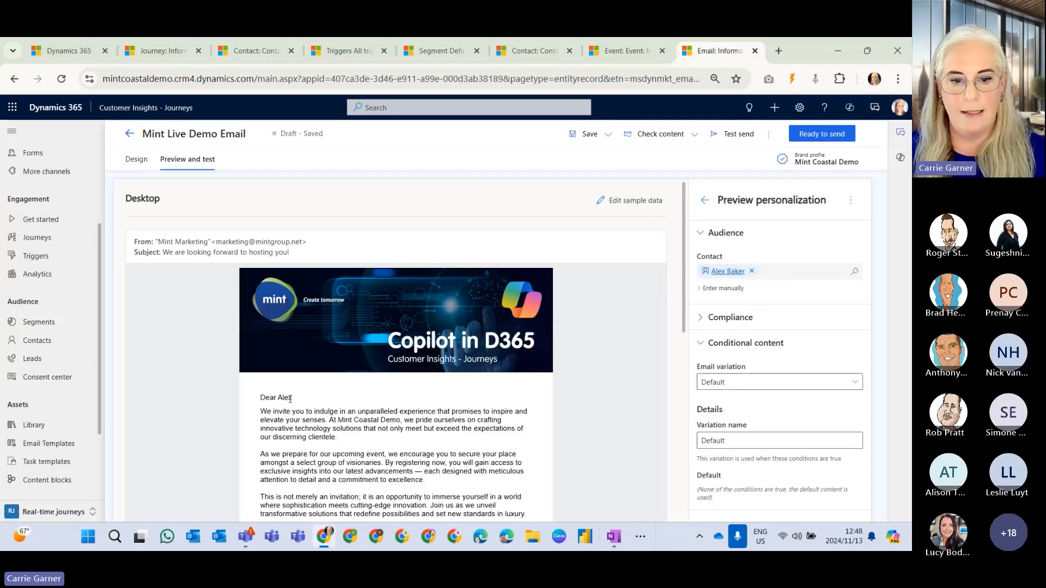
pyautogui.click(730, 382)
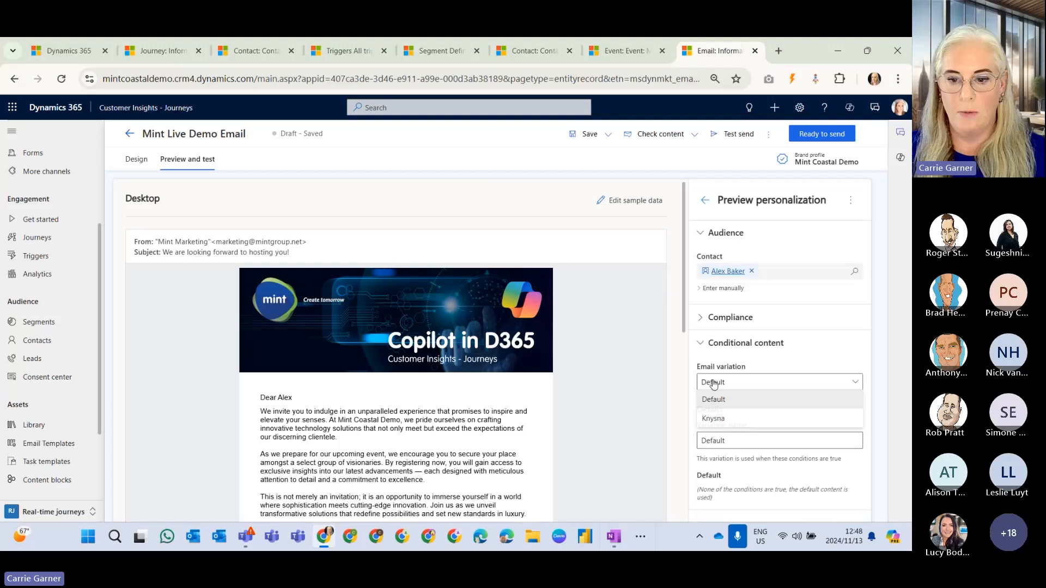
pyautogui.click(728, 422)
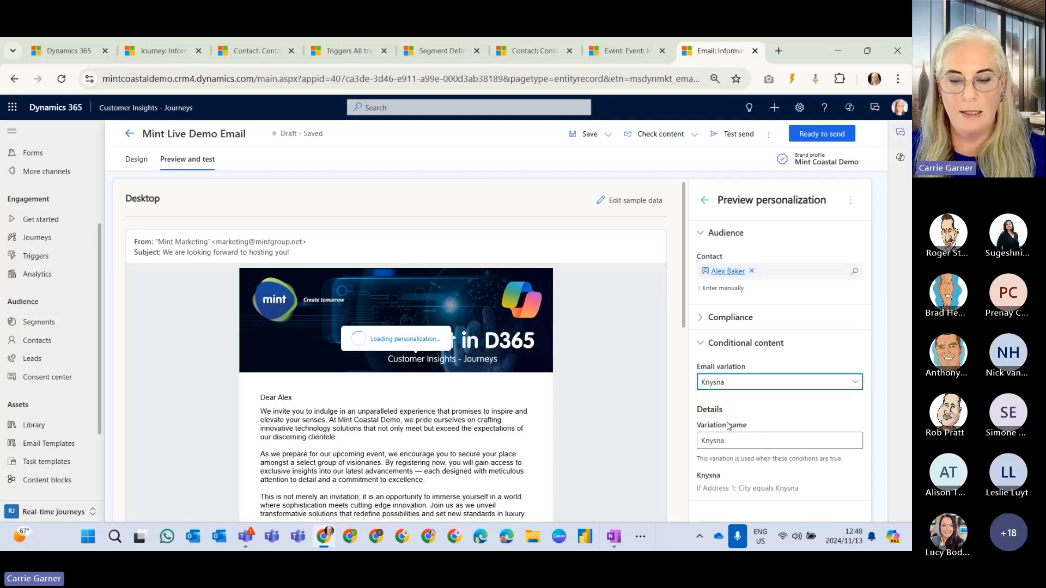
pyautogui.click(706, 202)
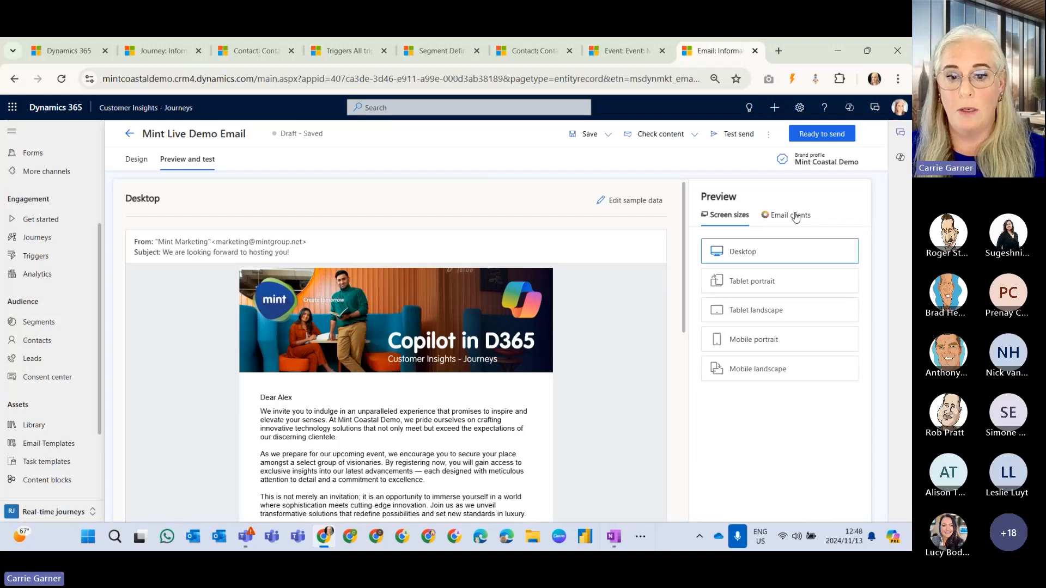
# Examine the email's Outlook 2016 client preview at full size in a separate browser tab and return to the email.
pyautogui.click(795, 217)
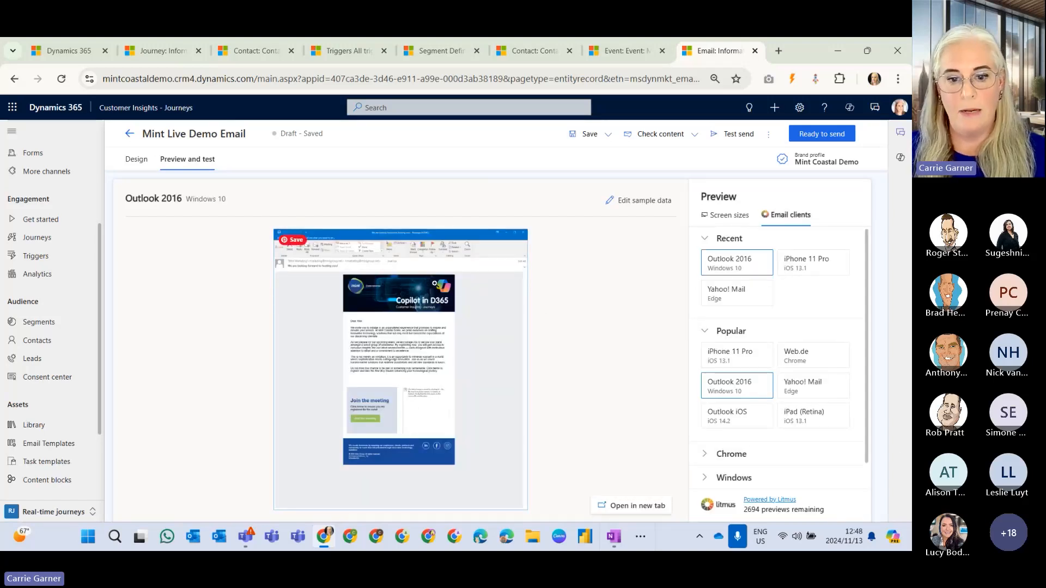
pyautogui.click(625, 506)
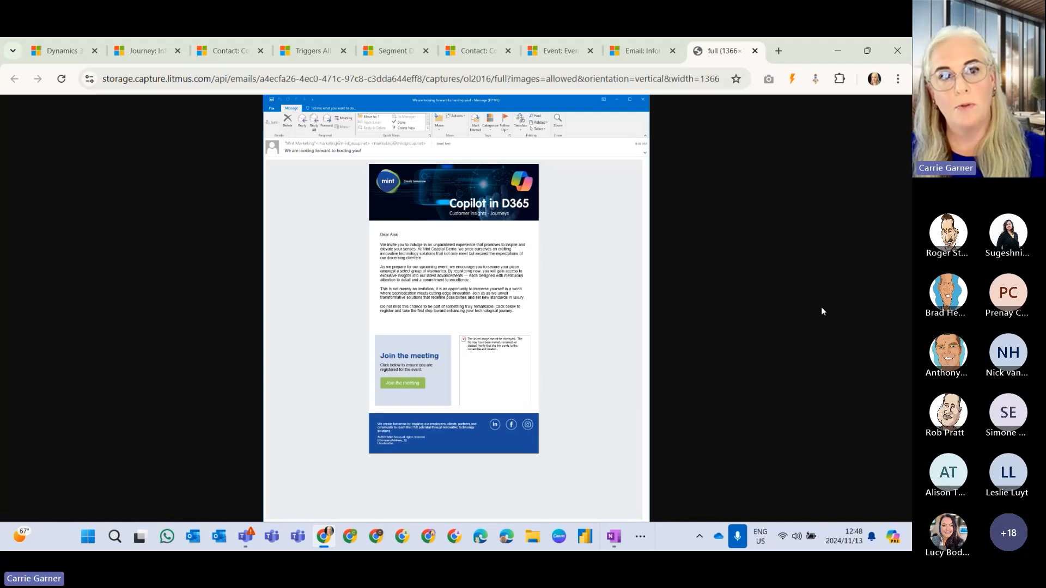
pyautogui.click(638, 51)
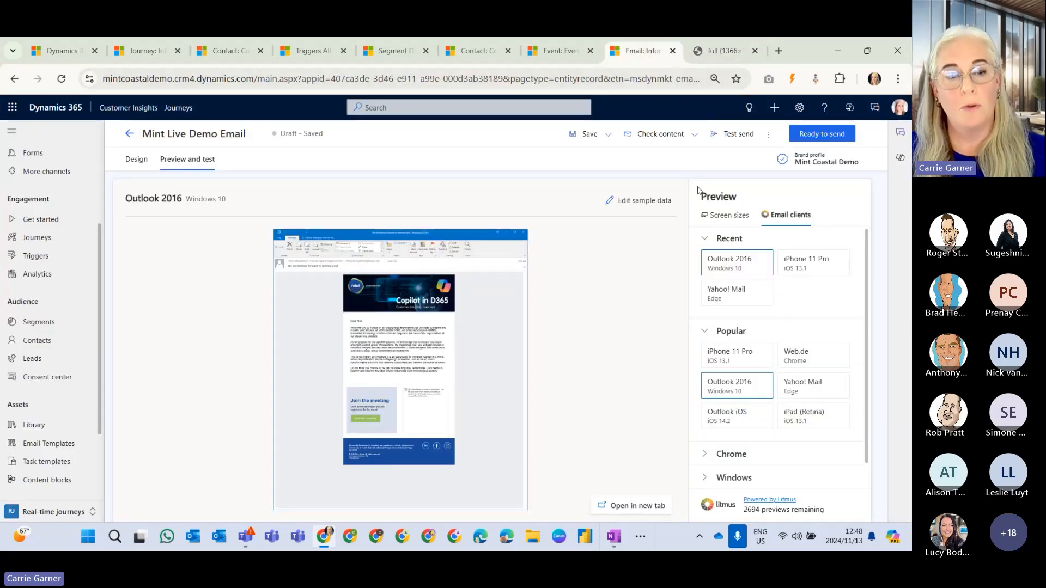
# Inspect the test send options for the email and close them without sending.
pyautogui.click(741, 137)
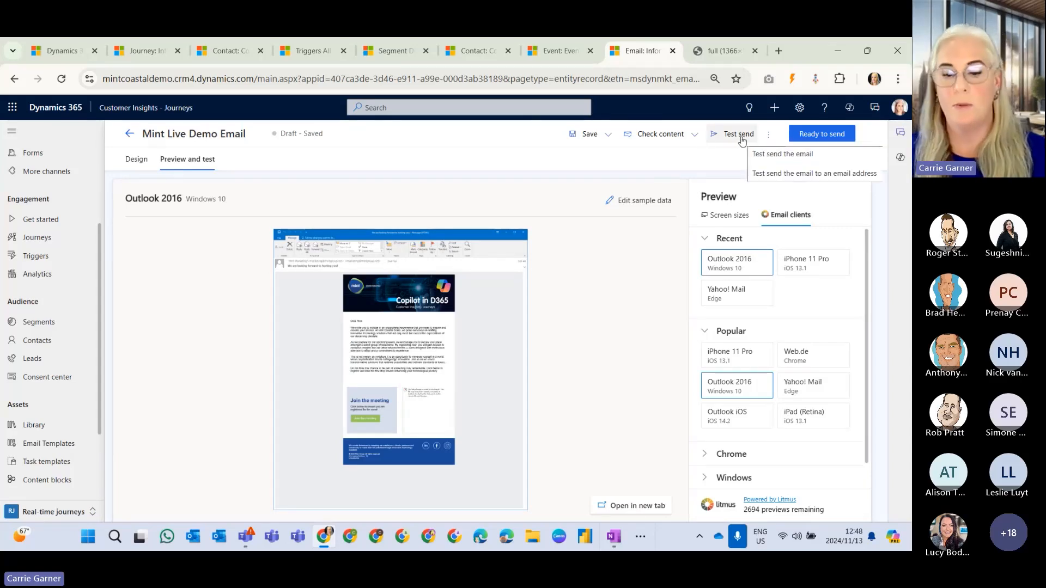
pyautogui.click(741, 135)
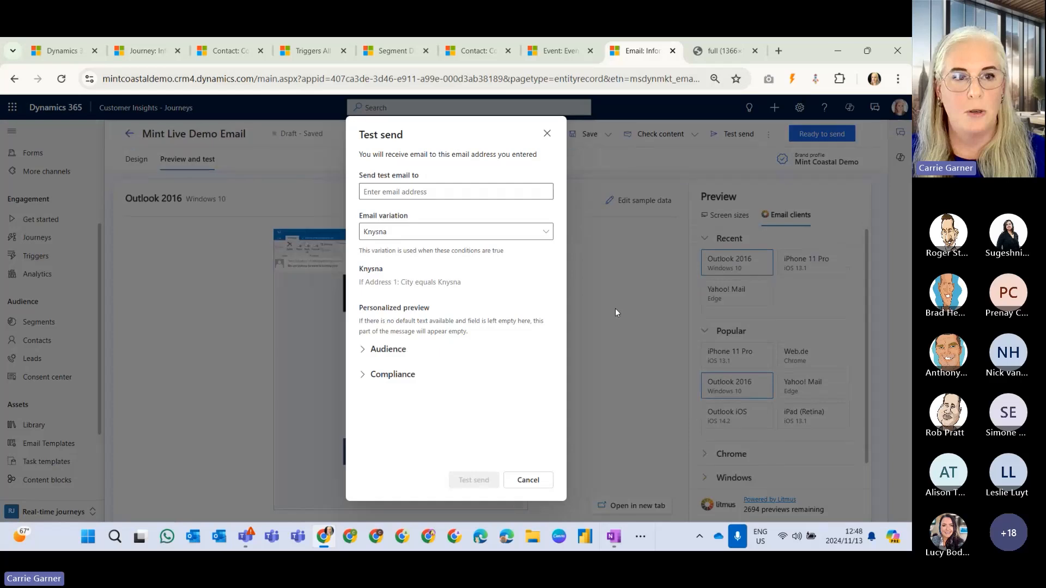
pyautogui.click(546, 134)
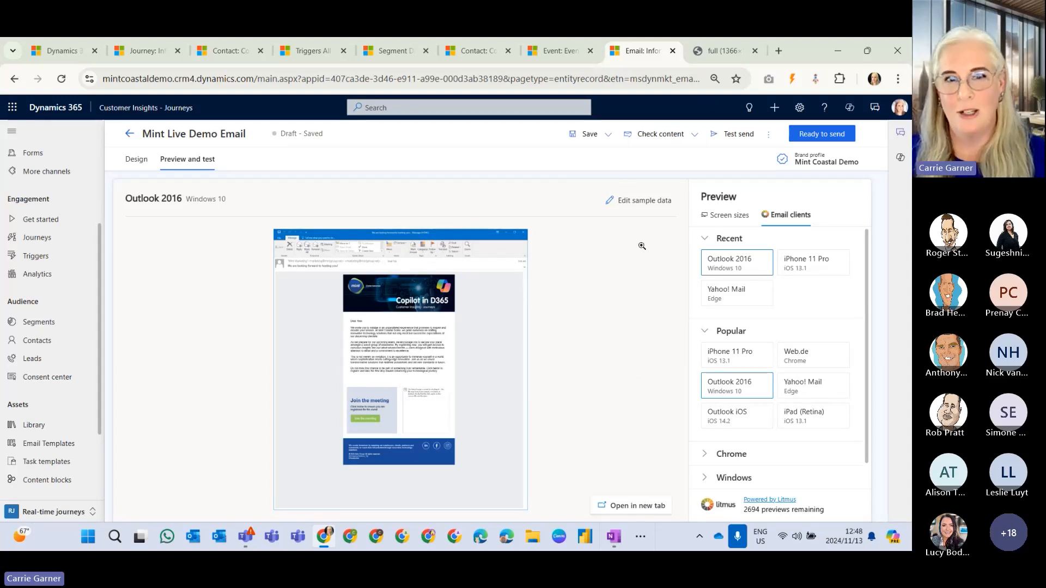
pyautogui.hotkey('alt', 'Tab')
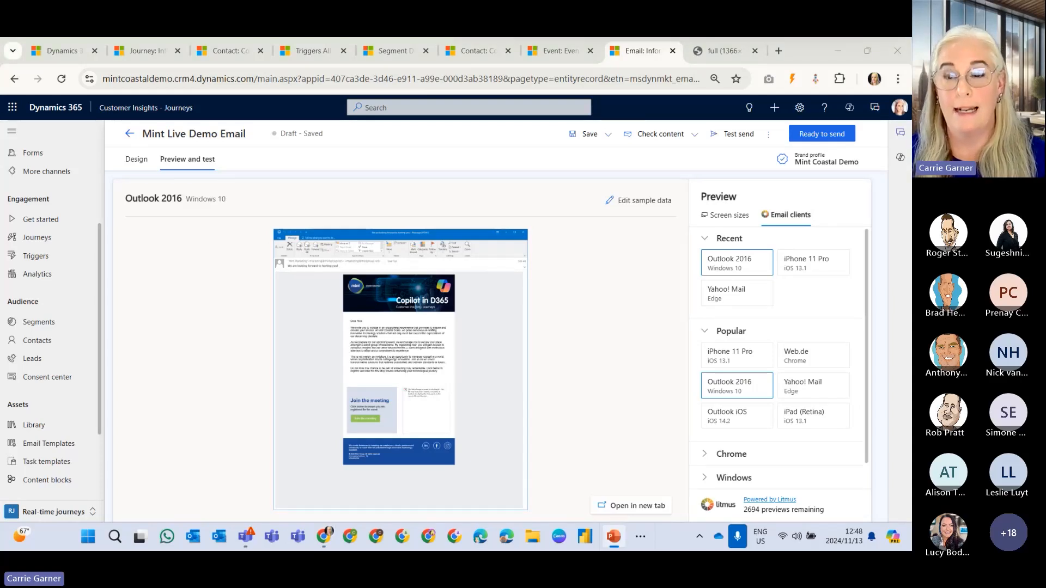
pyautogui.hotkey('shift', 'F5')
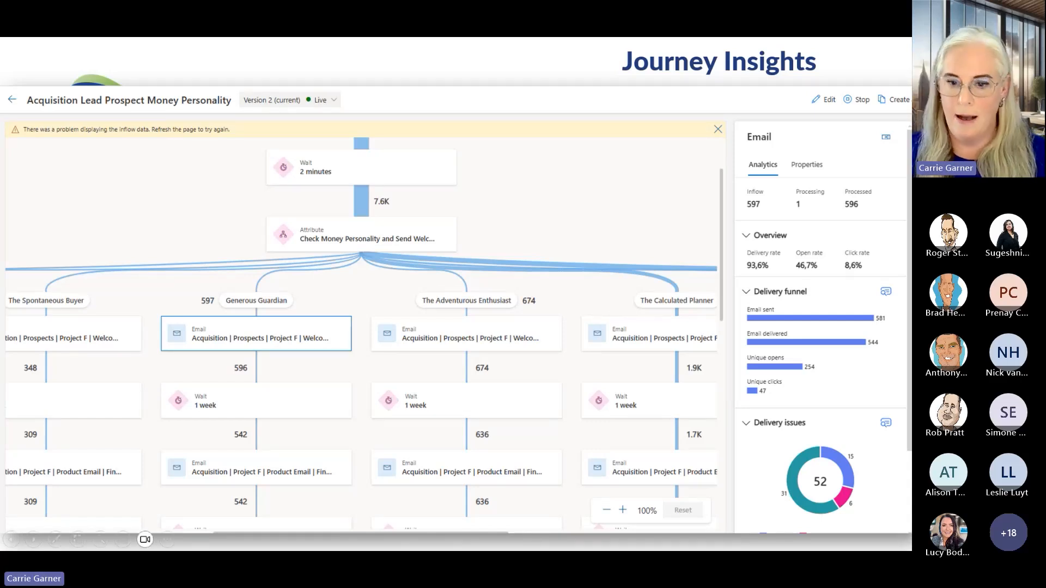
pyautogui.press('Right')
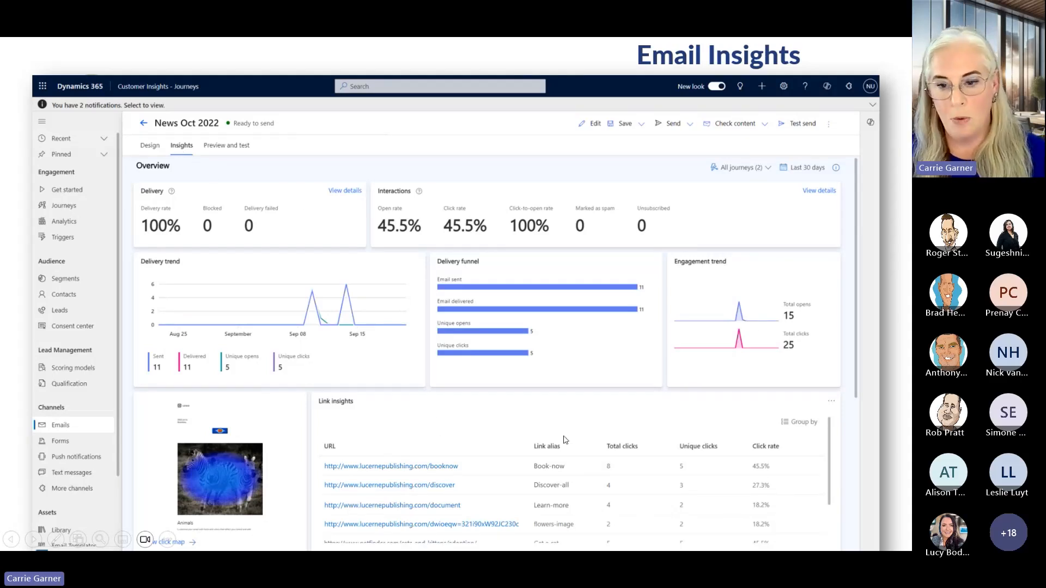
pyautogui.click(594, 441)
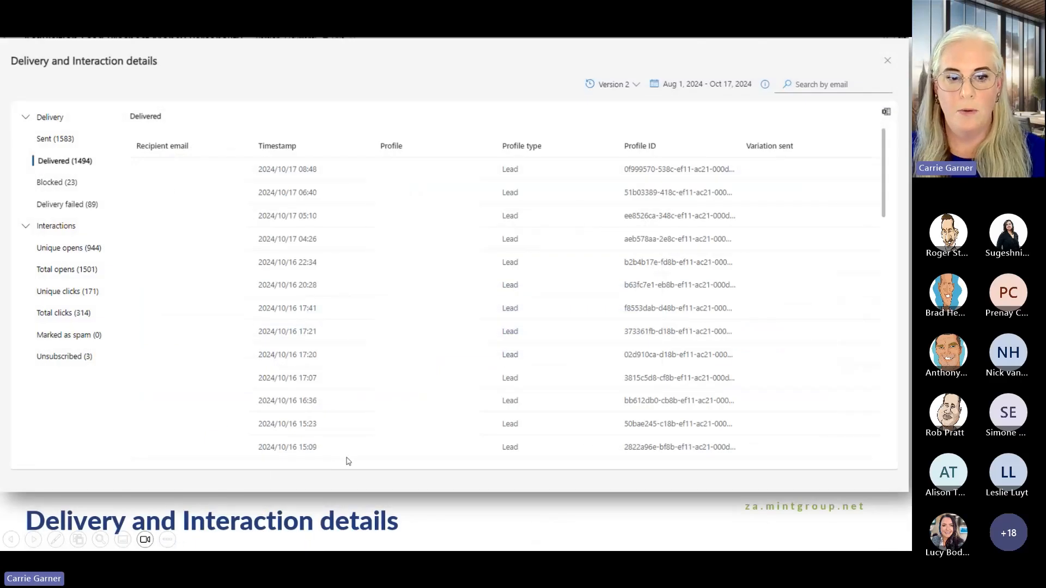
pyautogui.press('Left')
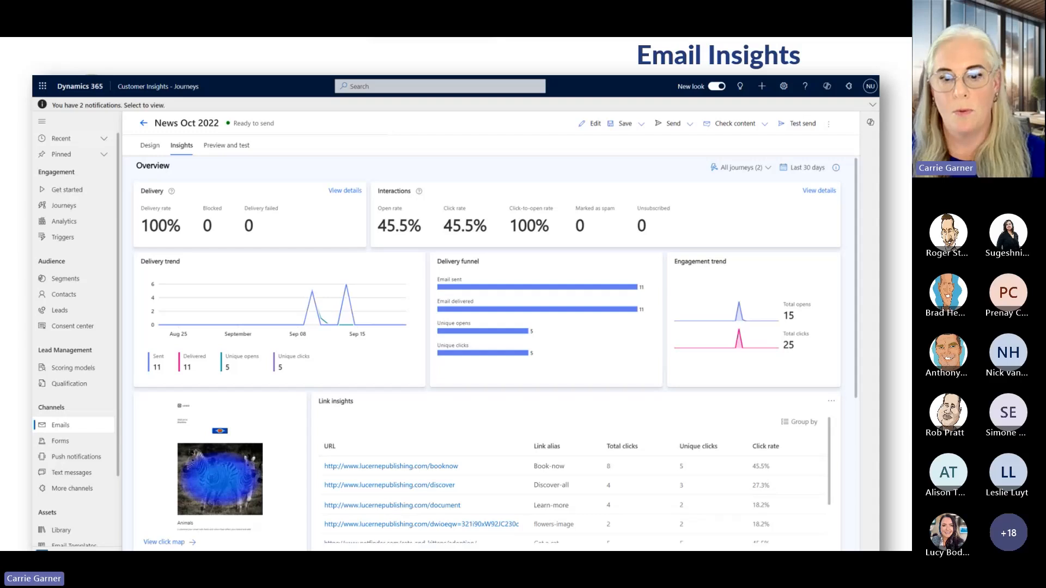
pyautogui.press('Right')
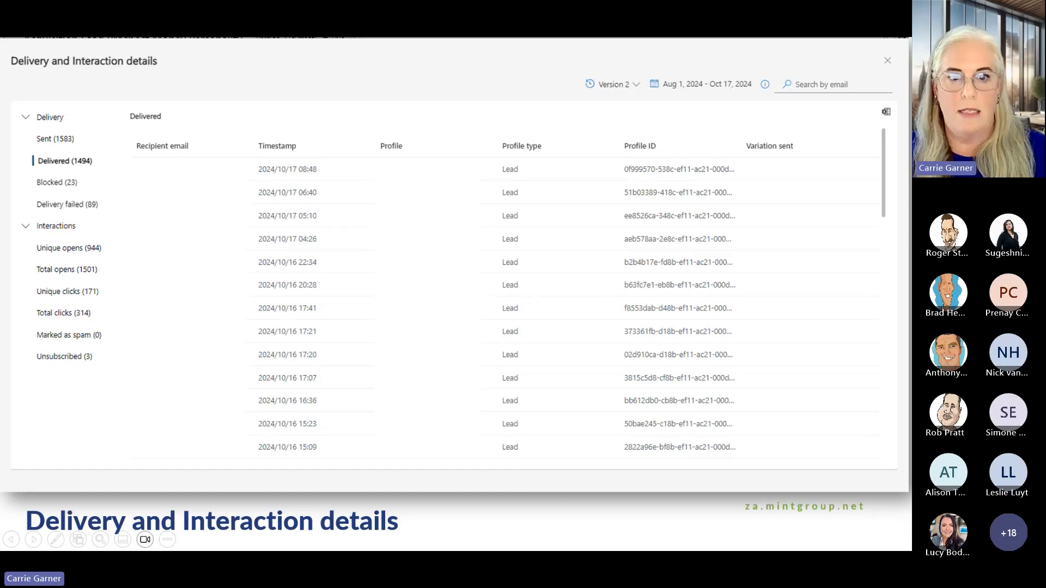
pyautogui.press('Right')
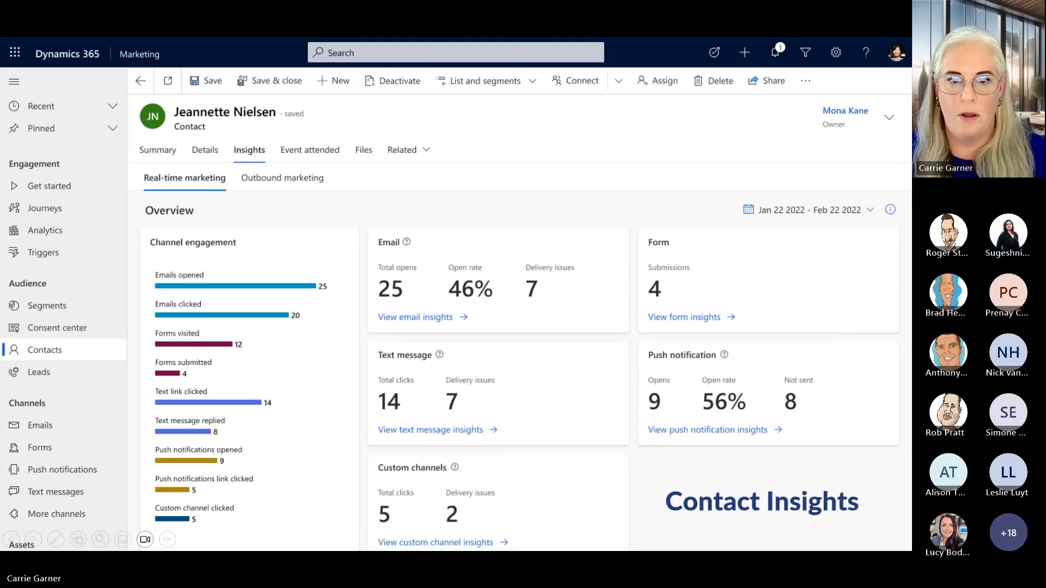
pyautogui.press('Right')
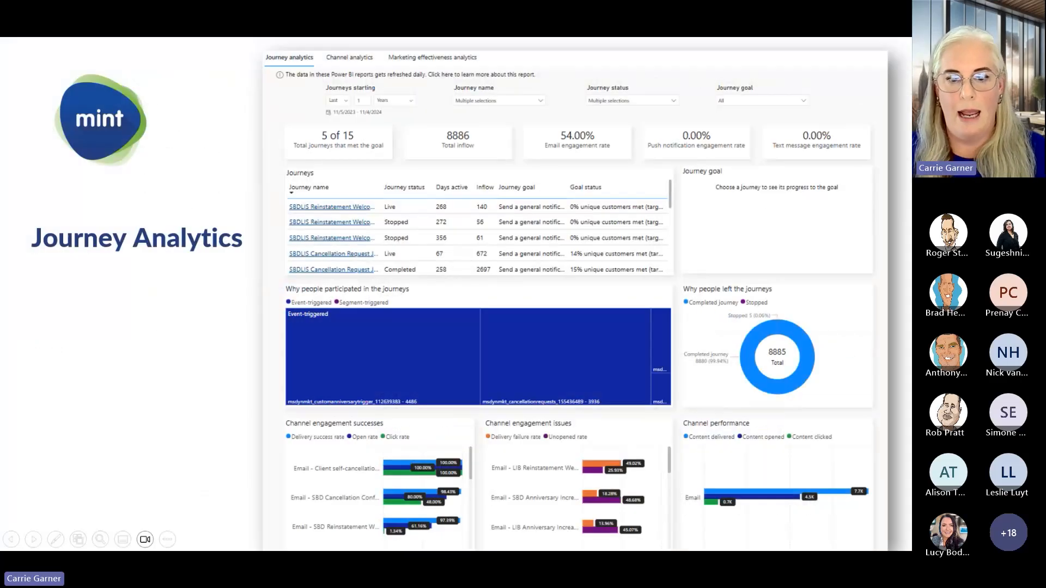